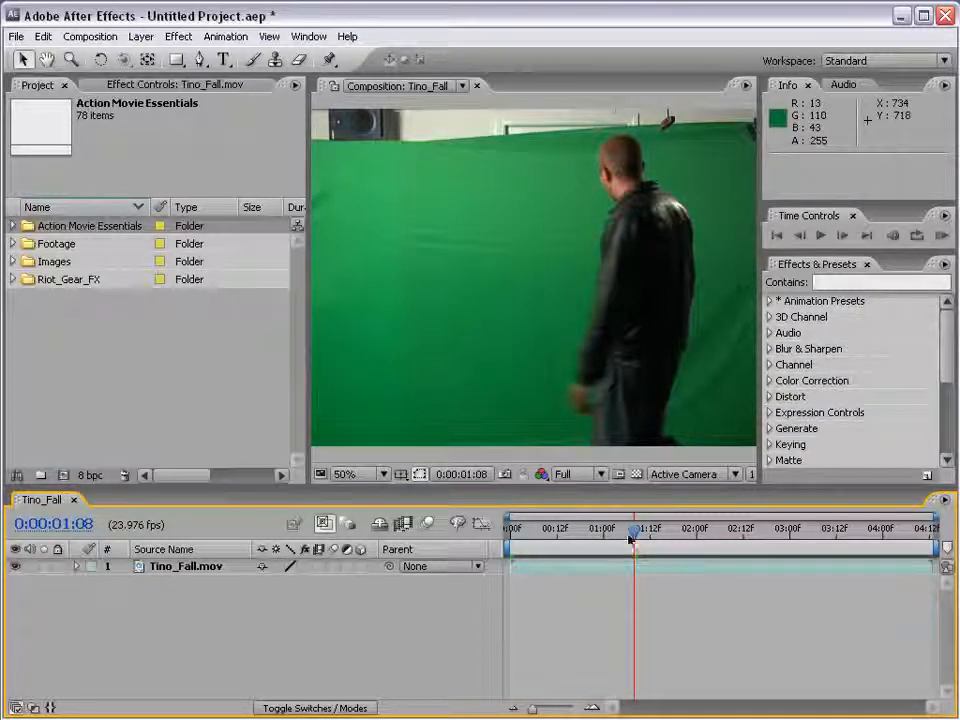
# Apply the Keylight (1.2) effect to the Tino_Fall.mov layer at 0:00:01:13
pyautogui.moveTo(630, 537); pyautogui.dragTo(653, 552)
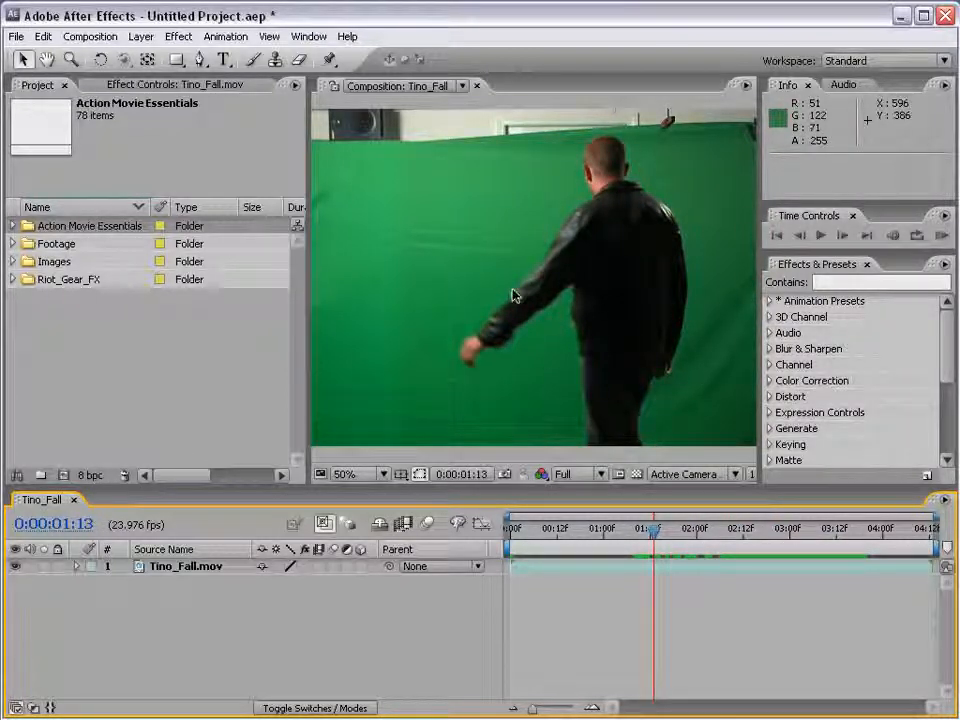
pyautogui.click(436, 306)
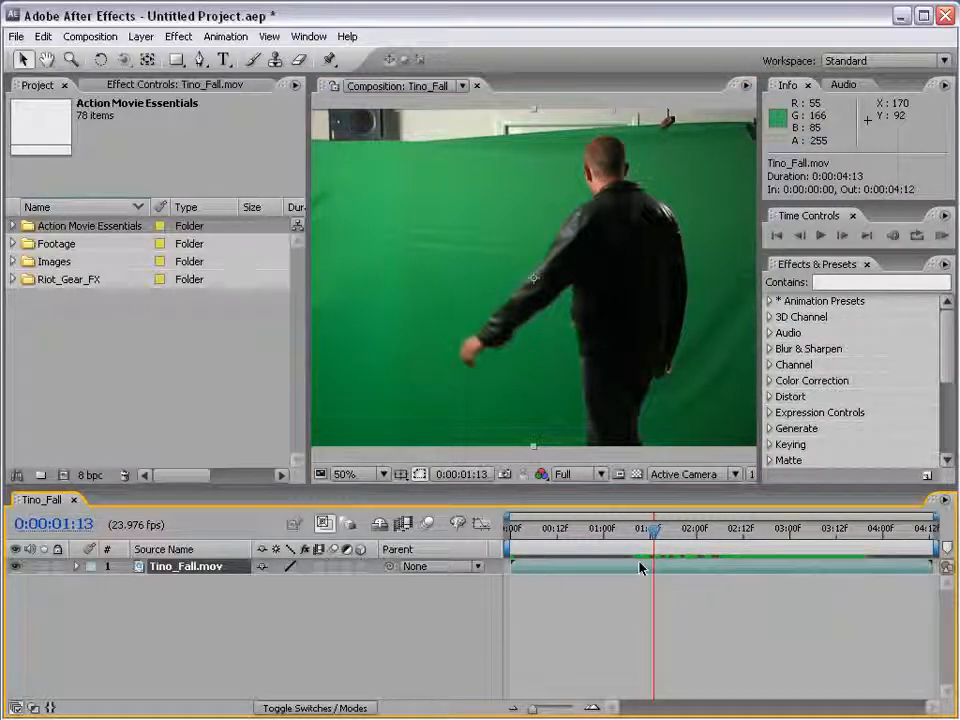
pyautogui.click(179, 37)
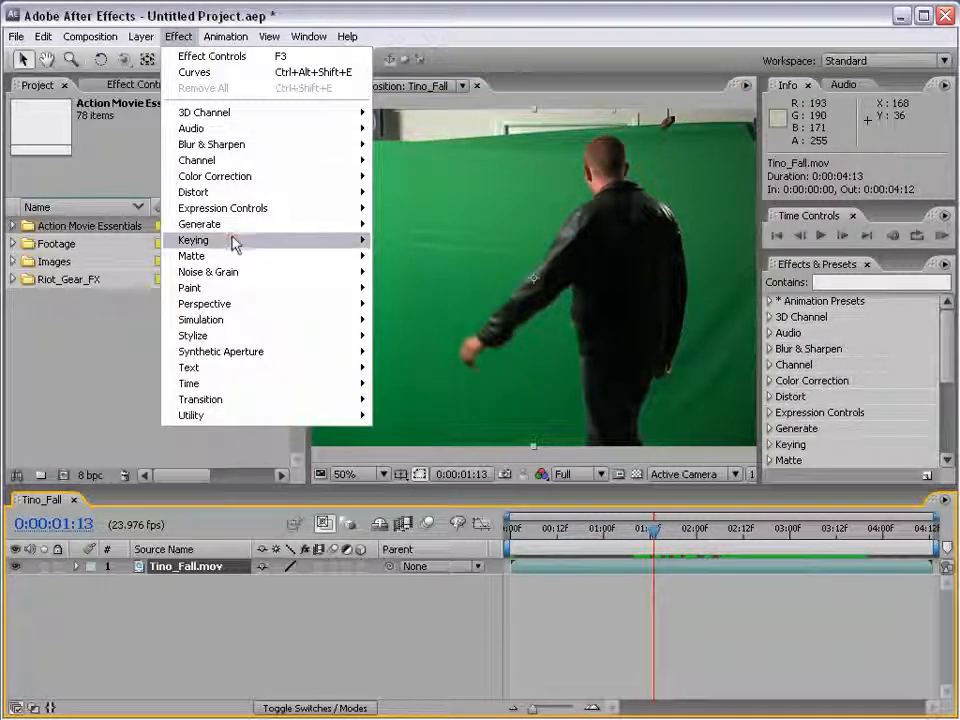
pyautogui.moveTo(233, 242)
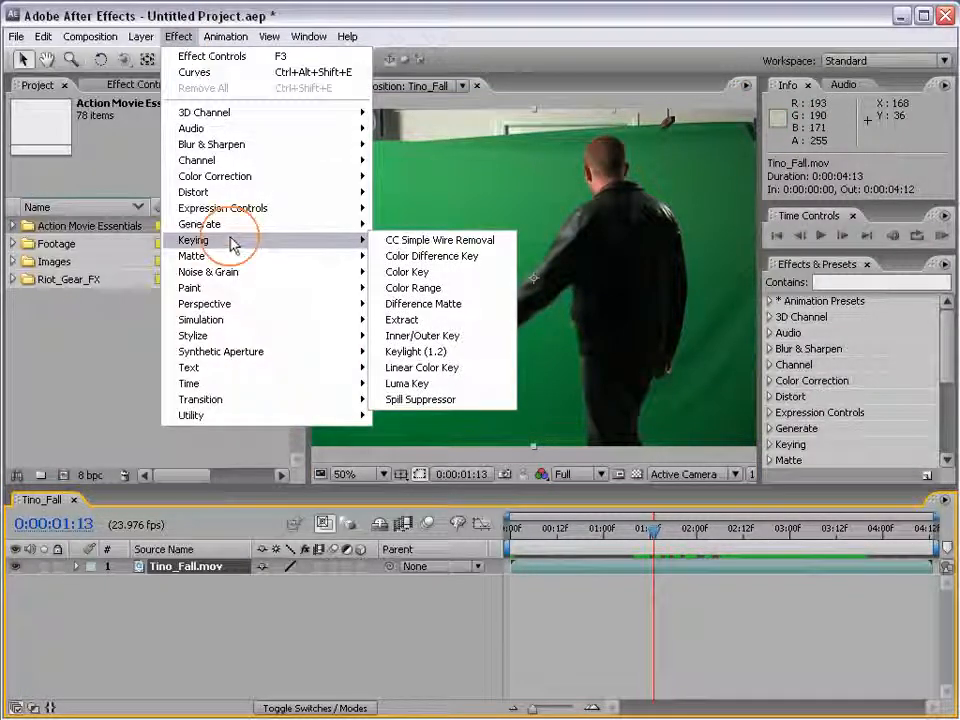
pyautogui.click(483, 354)
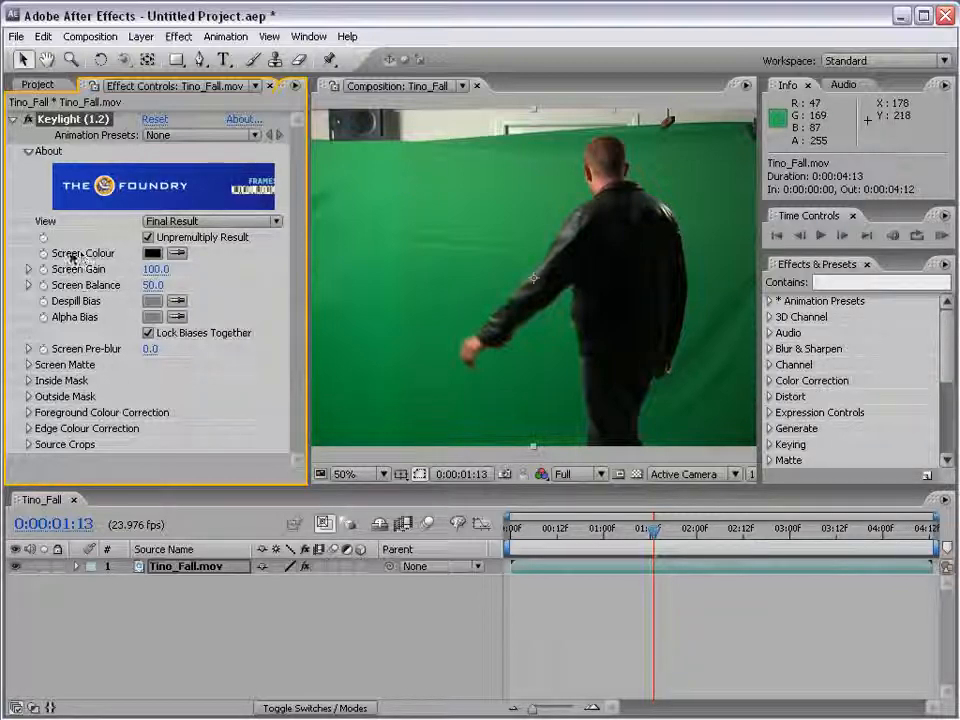
# Sample the green backdrop as Keylight's Screen Colour and turn on the composition's transparency grid
pyautogui.click(178, 254)
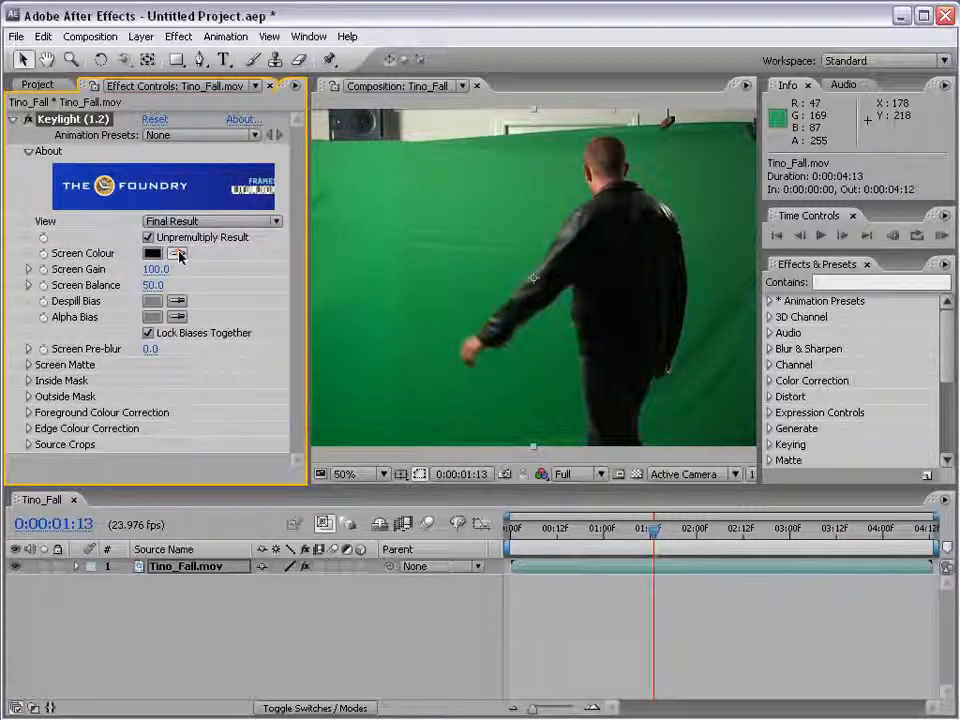
pyautogui.click(505, 207)
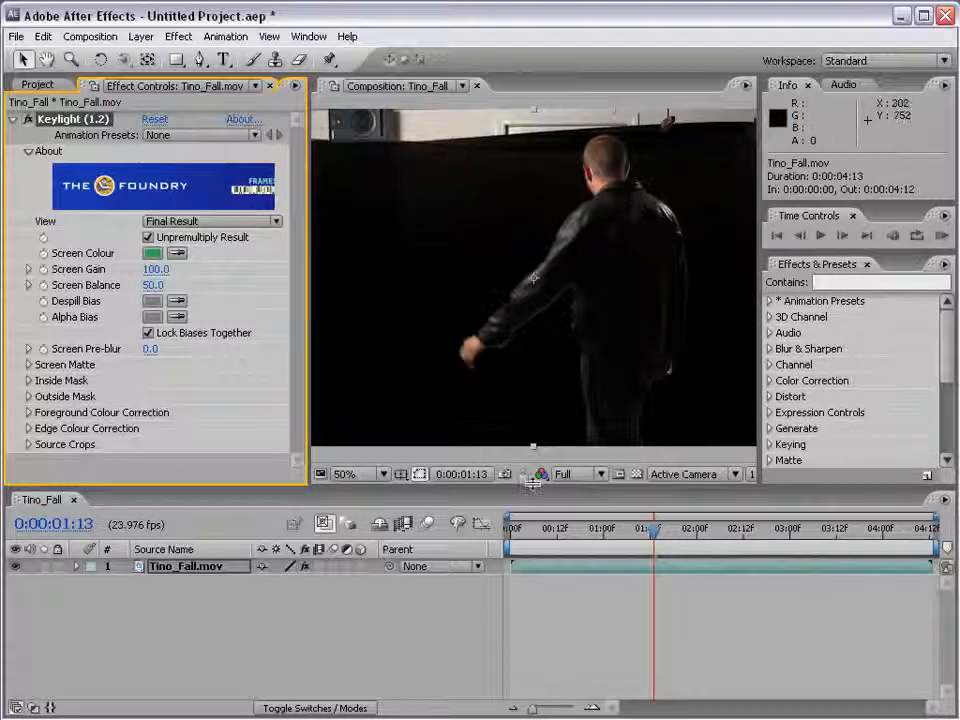
pyautogui.click(636, 476)
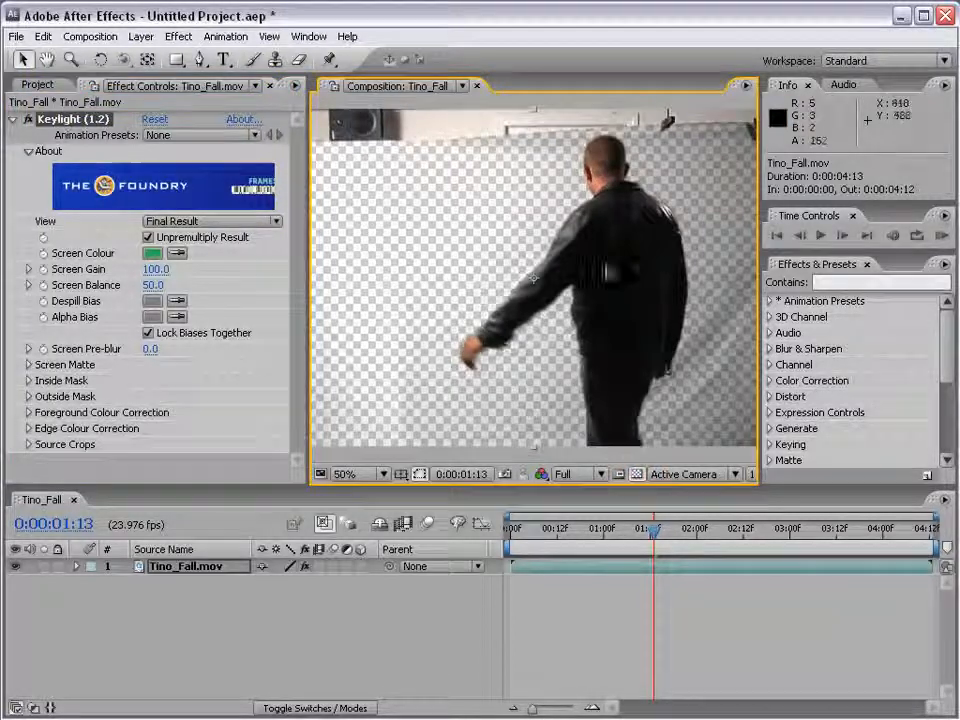
# Refine the key by setting Clip Black to 39, Clip White to 88 and Screen Gain to 111
pyautogui.press('space')
pyautogui.moveTo(694, 340); pyautogui.dragTo(602, 340)
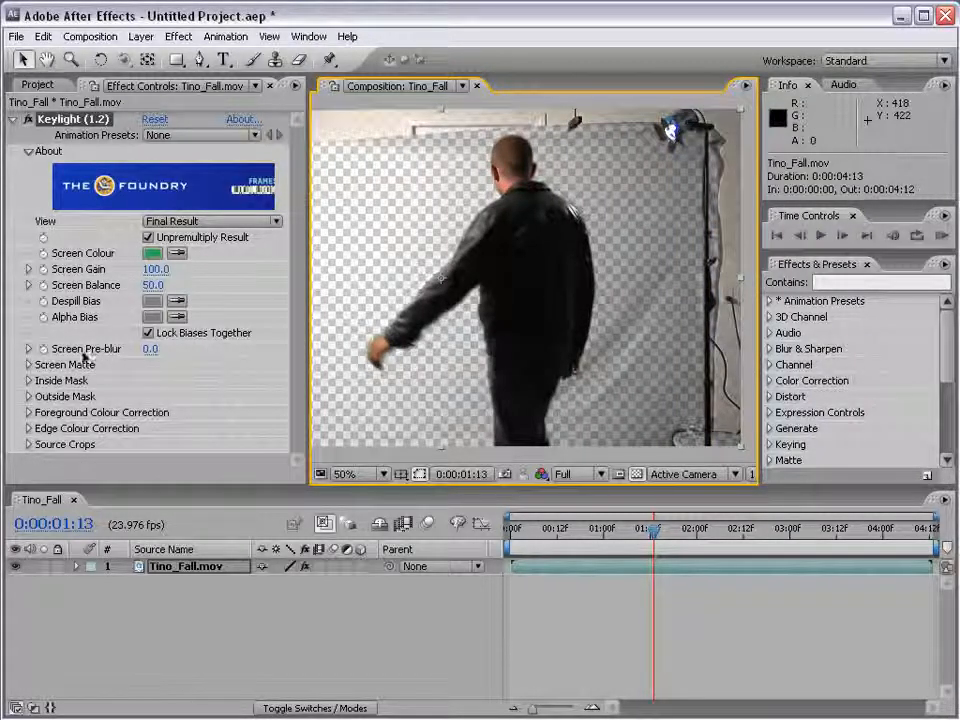
pyautogui.click(29, 365)
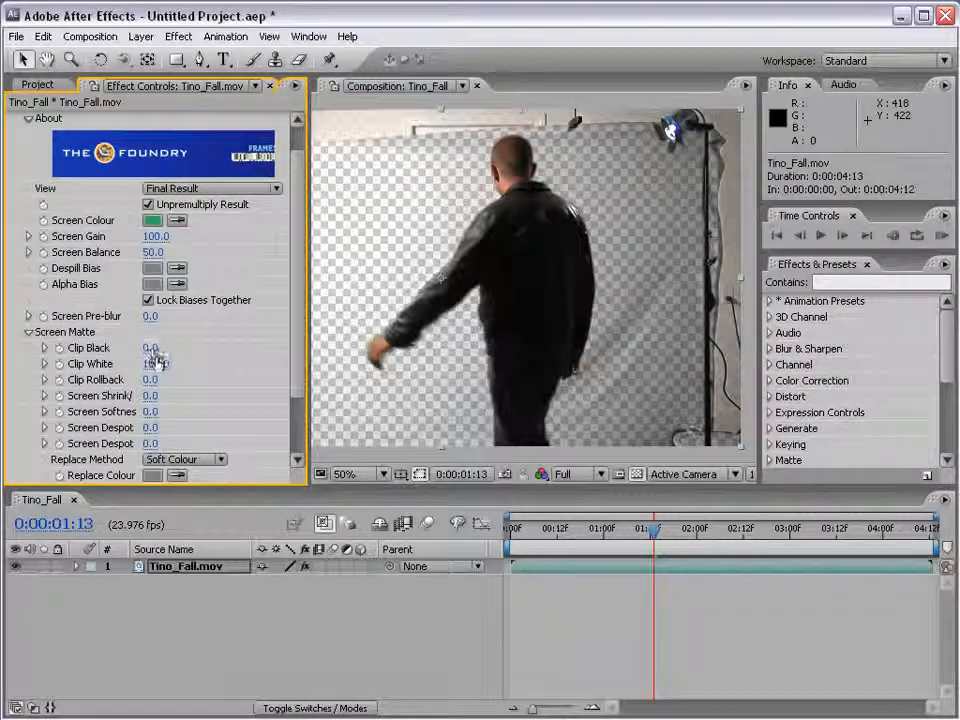
pyautogui.moveTo(150, 347); pyautogui.dragTo(187, 347)
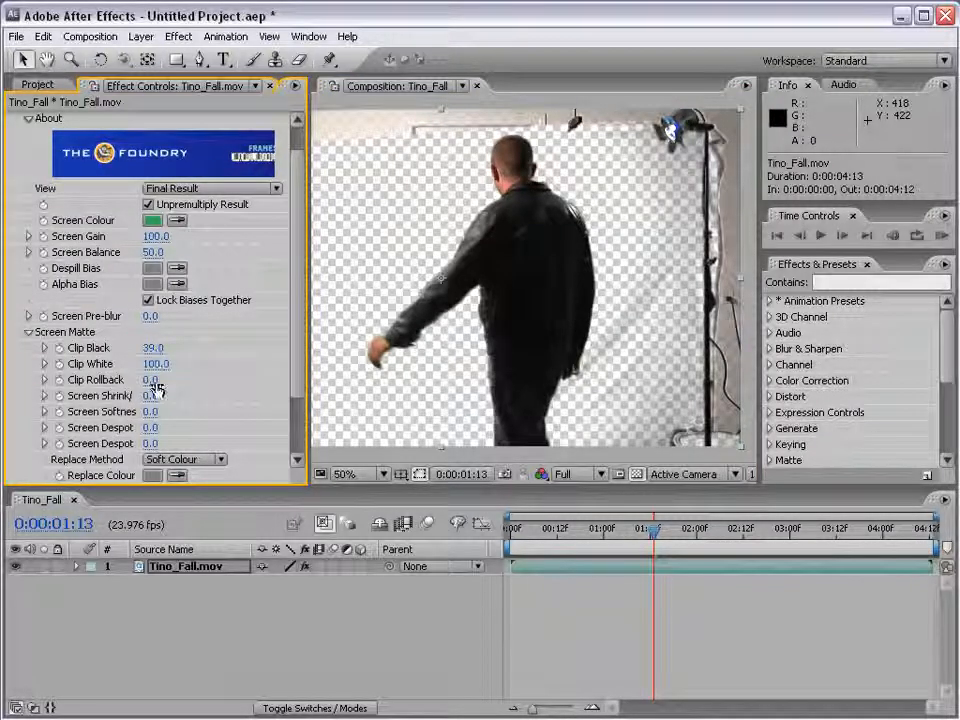
pyautogui.moveTo(160, 363); pyautogui.dragTo(148, 365)
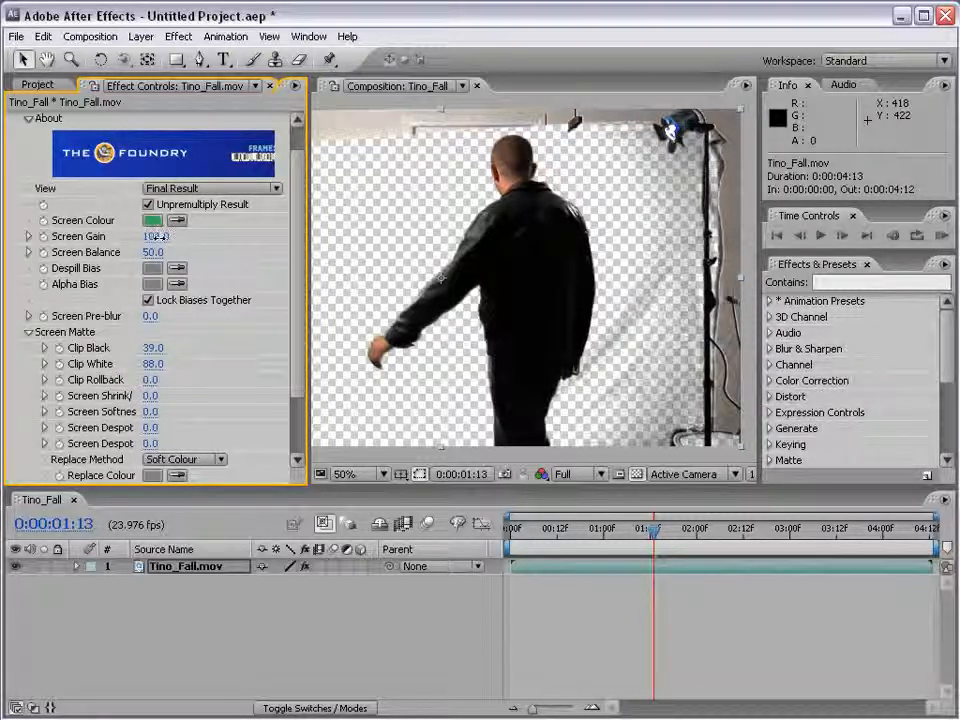
pyautogui.moveTo(160, 237); pyautogui.dragTo(164, 237)
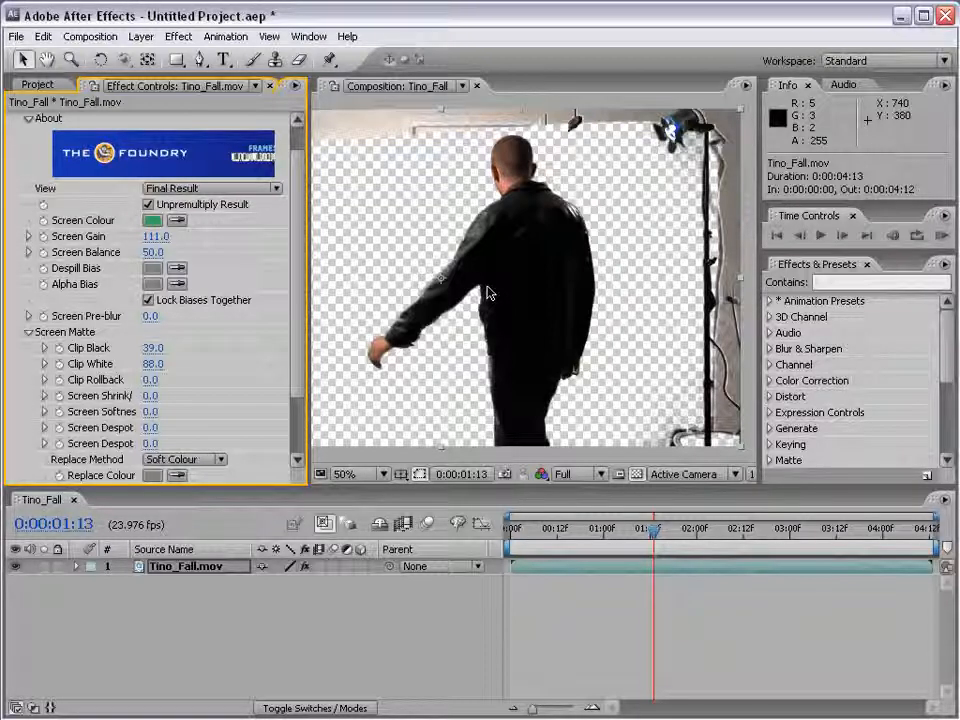
# Examine the keyed frame around the actor and the leftover studio areas at the edges of the green screen
pyautogui.press('h')
pyautogui.moveTo(522, 315); pyautogui.dragTo(578, 321)
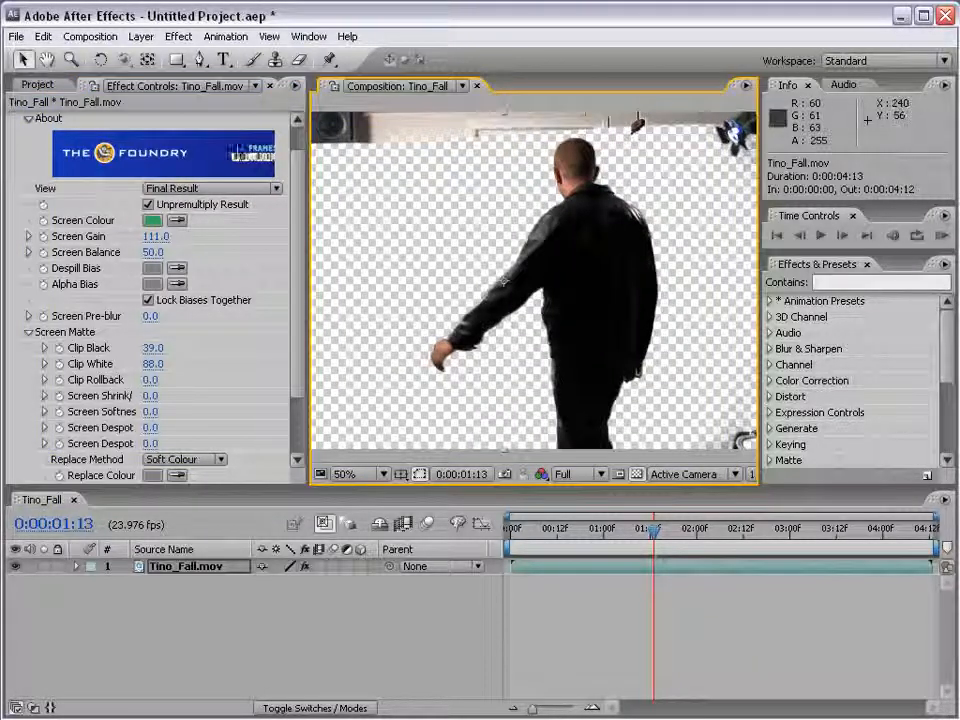
pyautogui.moveTo(298, 284); pyautogui.dragTo(297, 228)
pyautogui.scroll(-2, 556, 300)
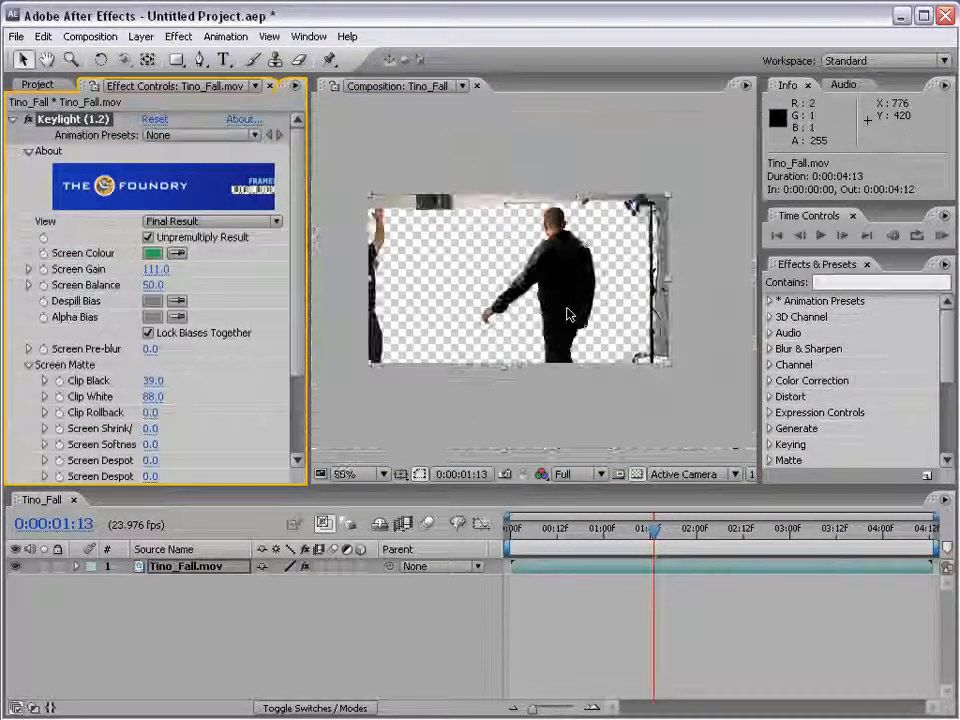
pyautogui.press('space')
pyautogui.moveTo(532, 343); pyautogui.dragTo(534, 336)
pyautogui.scroll(2, 534, 336)
pyautogui.moveTo(592, 263); pyautogui.dragTo(545, 262)
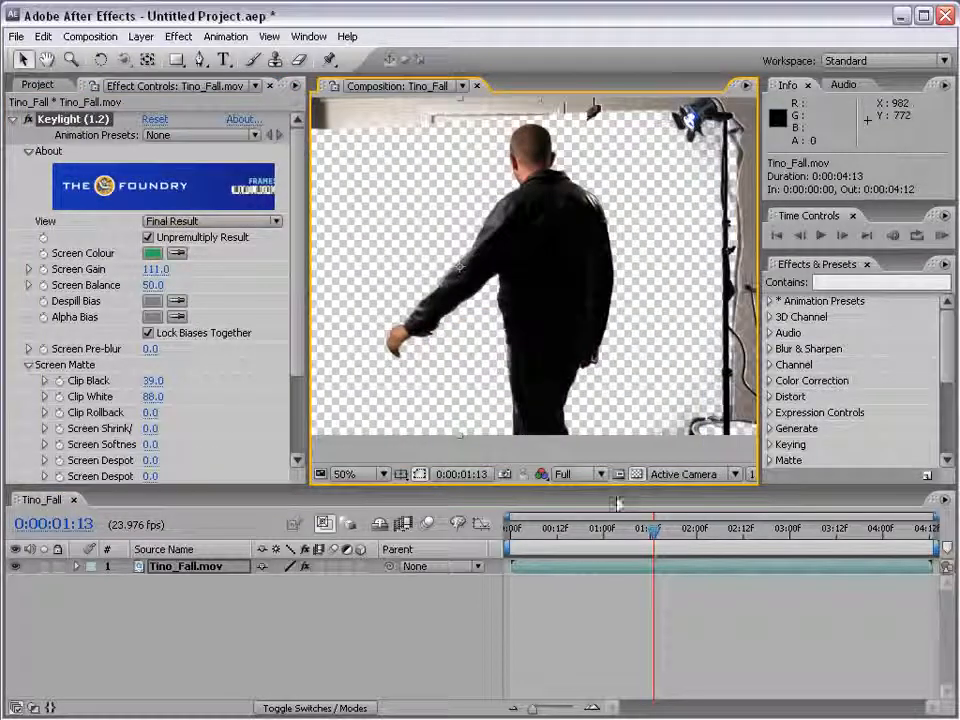
pyautogui.press('space')
pyautogui.moveTo(591, 142); pyautogui.dragTo(600, 222)
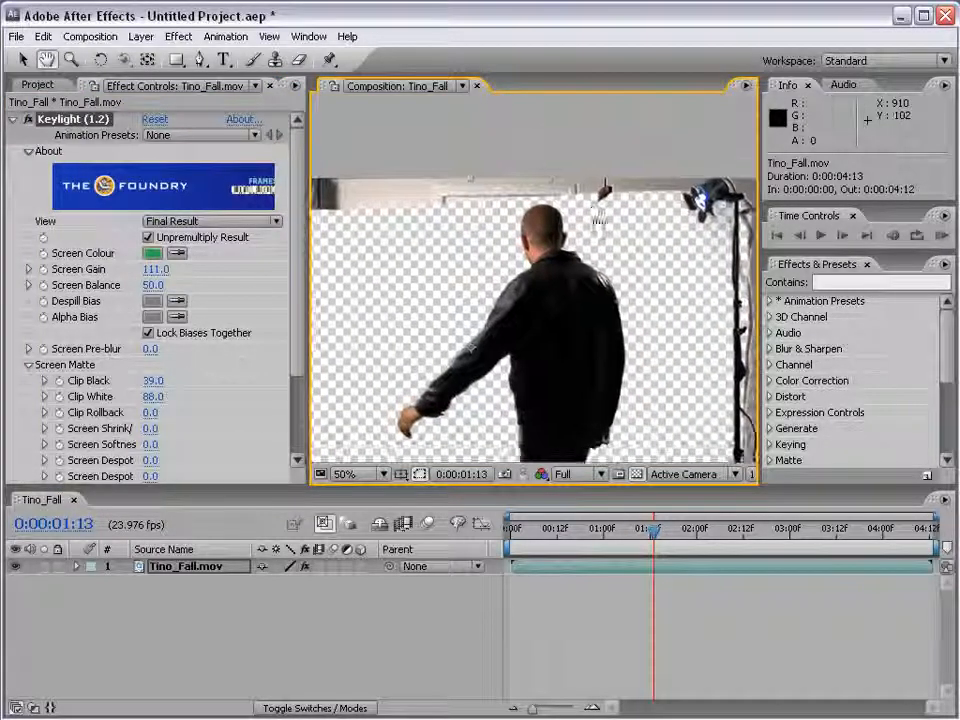
pyautogui.press('space')
pyautogui.moveTo(390, 285); pyautogui.dragTo(491, 275)
pyautogui.moveTo(427, 336); pyautogui.dragTo(408, 255)
pyautogui.scroll(-2, 532, 281)
pyautogui.moveTo(572, 271); pyautogui.dragTo(553, 297)
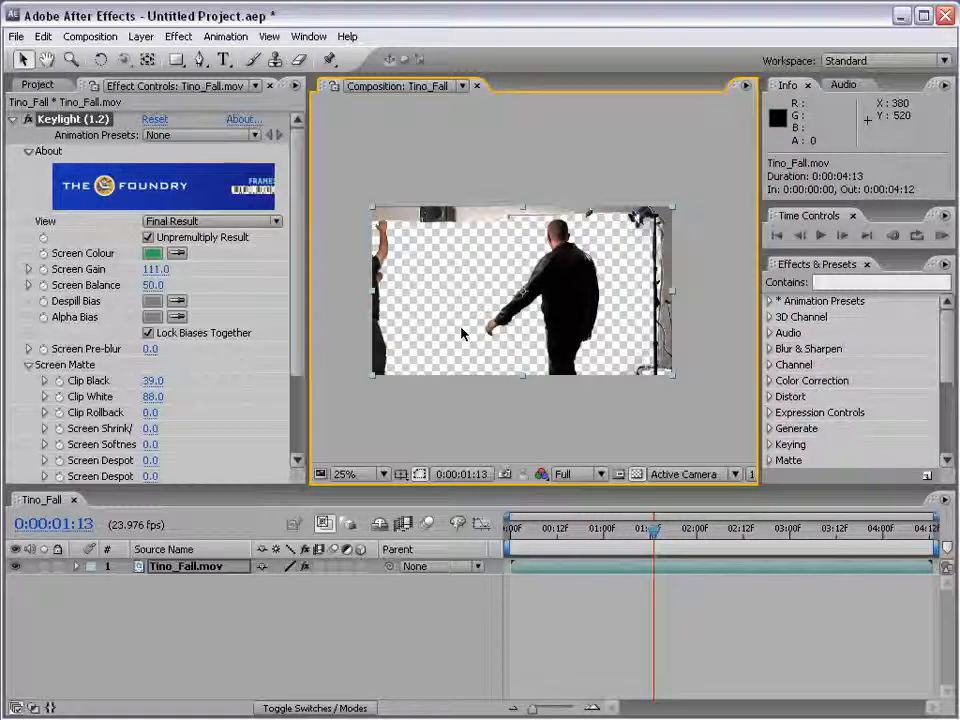
# Turn off Keylight and draw a rough closed eight-point Pen mask around the actor on the Tino_Fall.mov layer
pyautogui.click(27, 120)
pyautogui.click(12, 119)
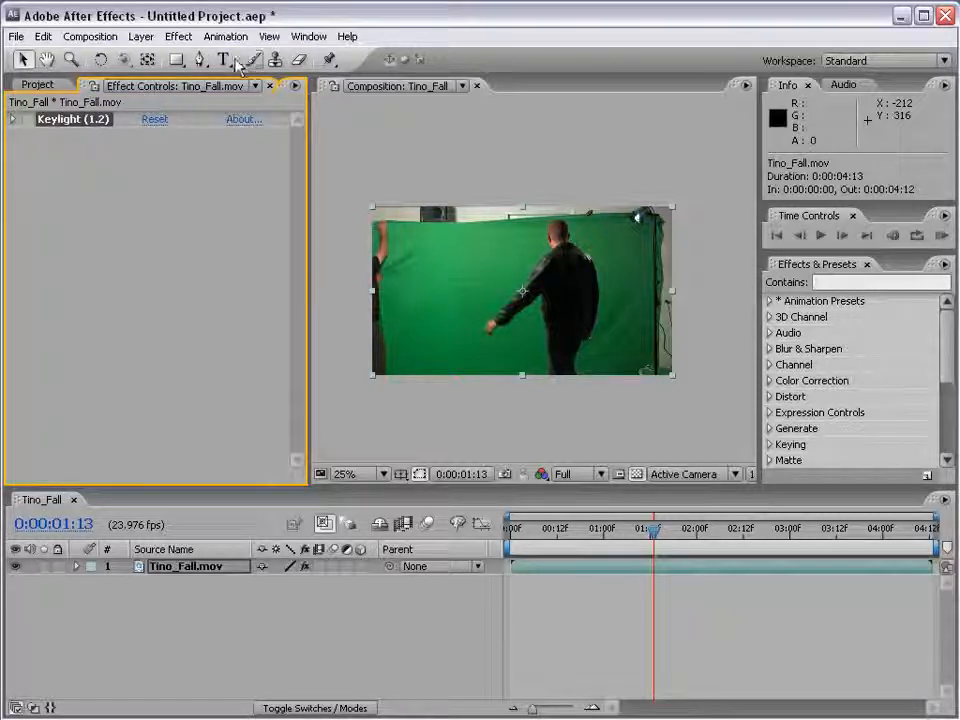
pyautogui.click(199, 62)
pyautogui.press('.')
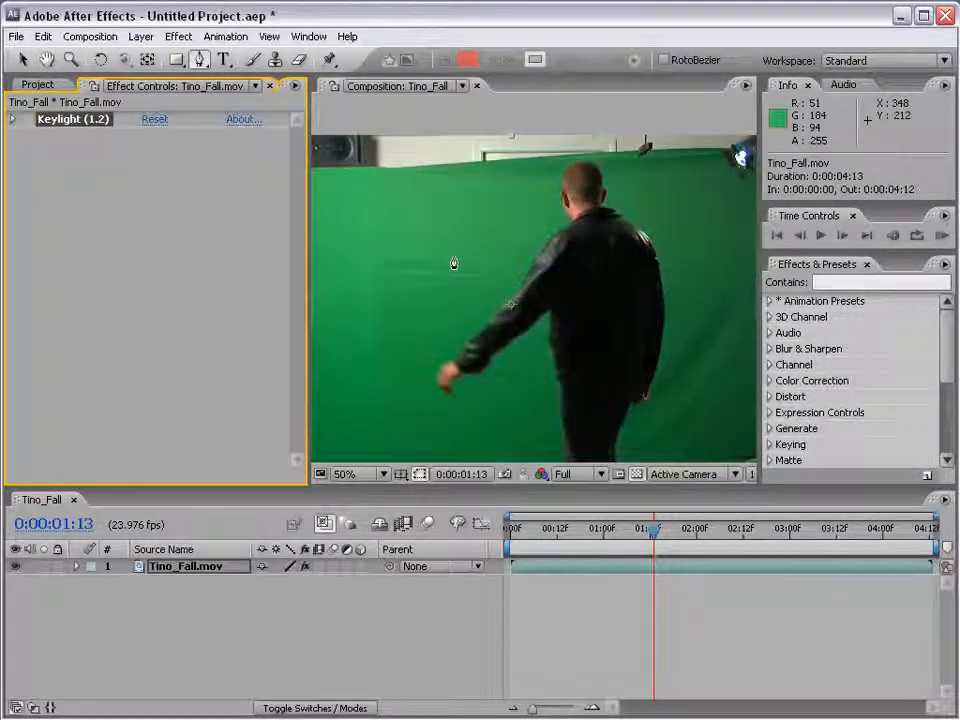
pyautogui.click(392, 170)
pyautogui.click(354, 366)
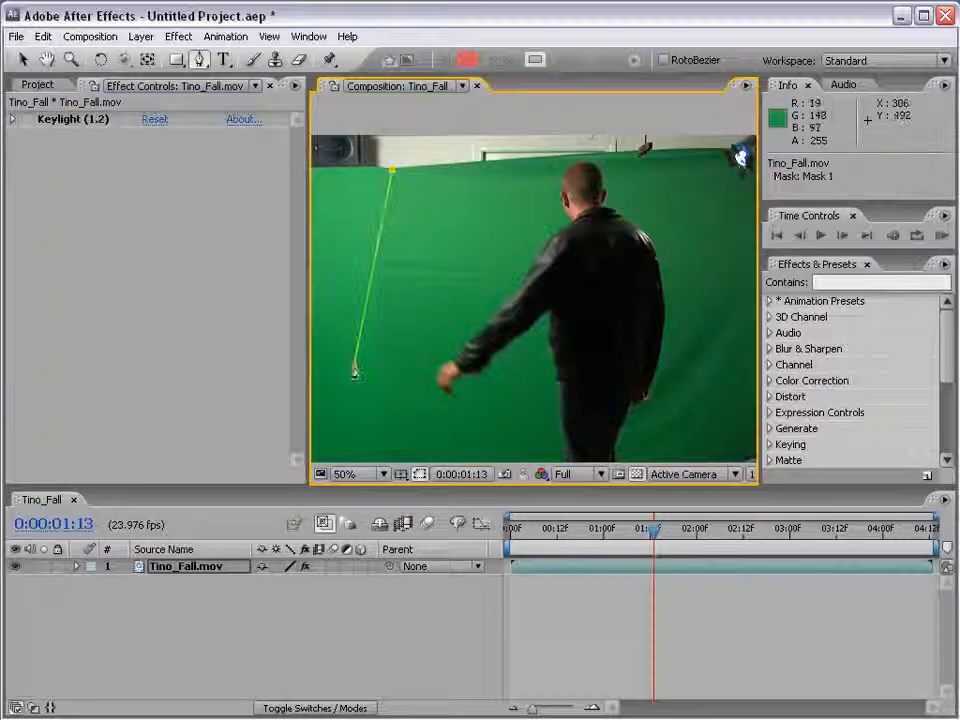
pyautogui.click(541, 418)
pyautogui.click(527, 357)
pyautogui.click(642, 427)
pyautogui.click(716, 378)
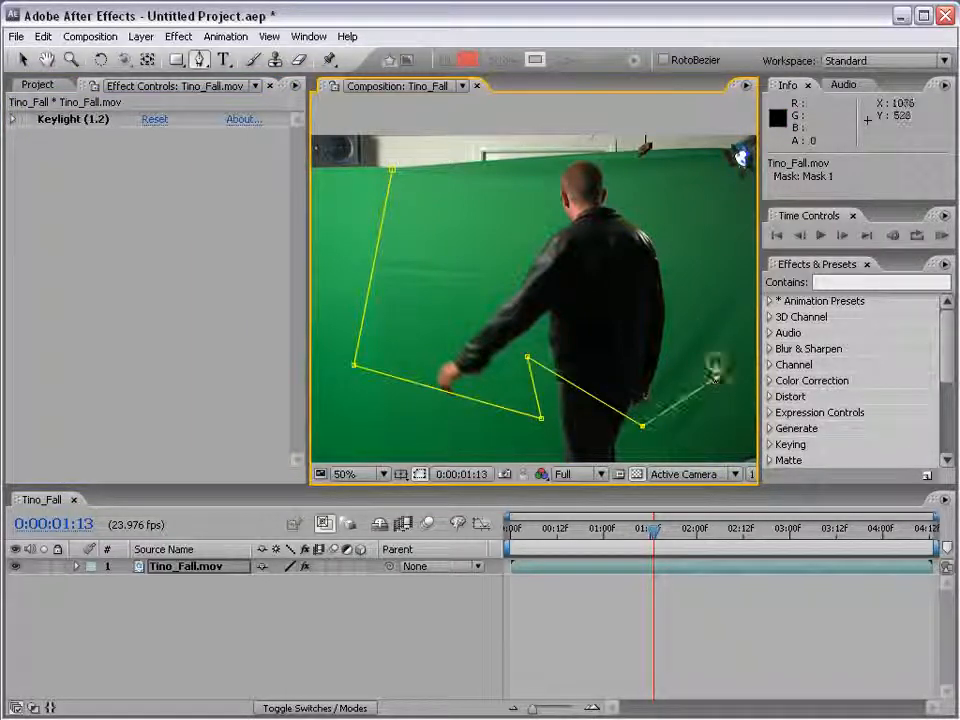
pyautogui.click(706, 248)
pyautogui.click(711, 150)
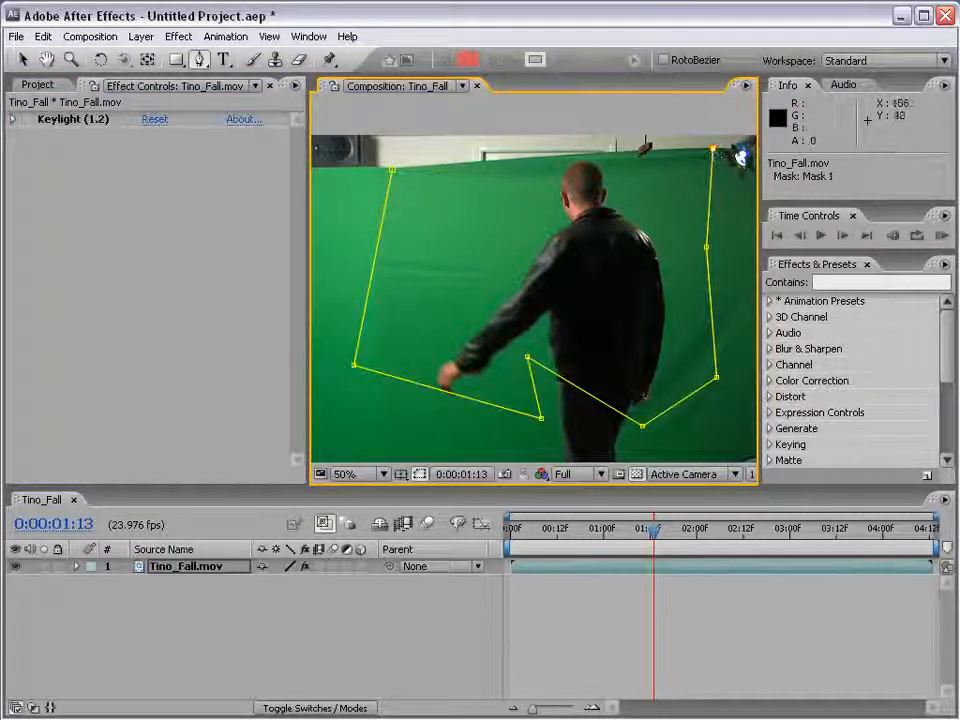
pyautogui.click(392, 171)
pyautogui.click(636, 594)
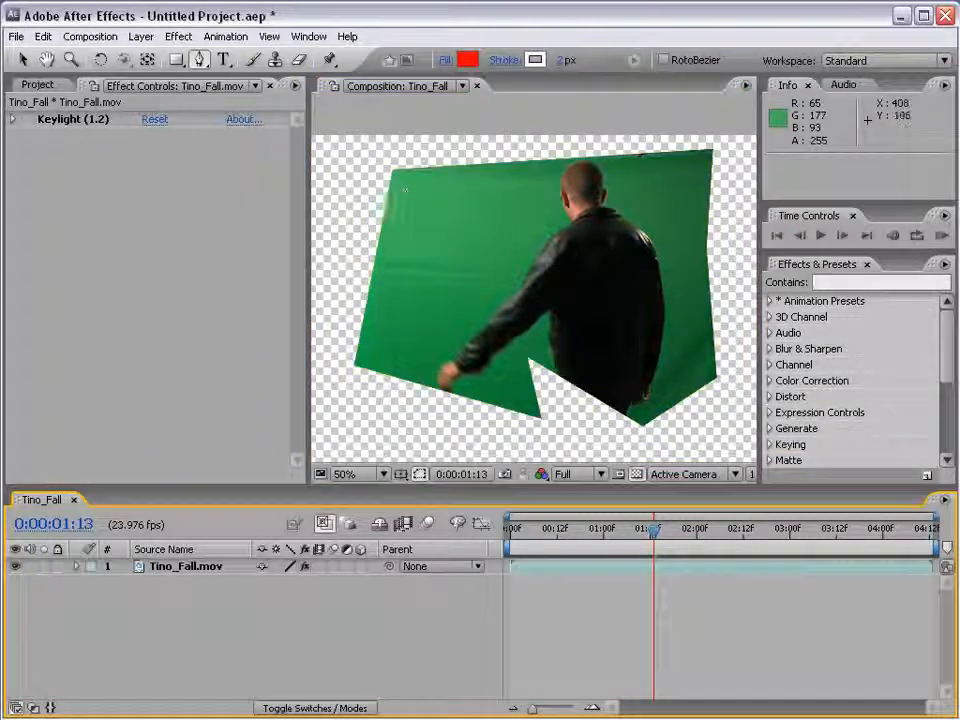
# Reveal the Mask 1 properties of the Tino_Fall.mov layer in an enlarged timeline and select the layer
pyautogui.press(',')
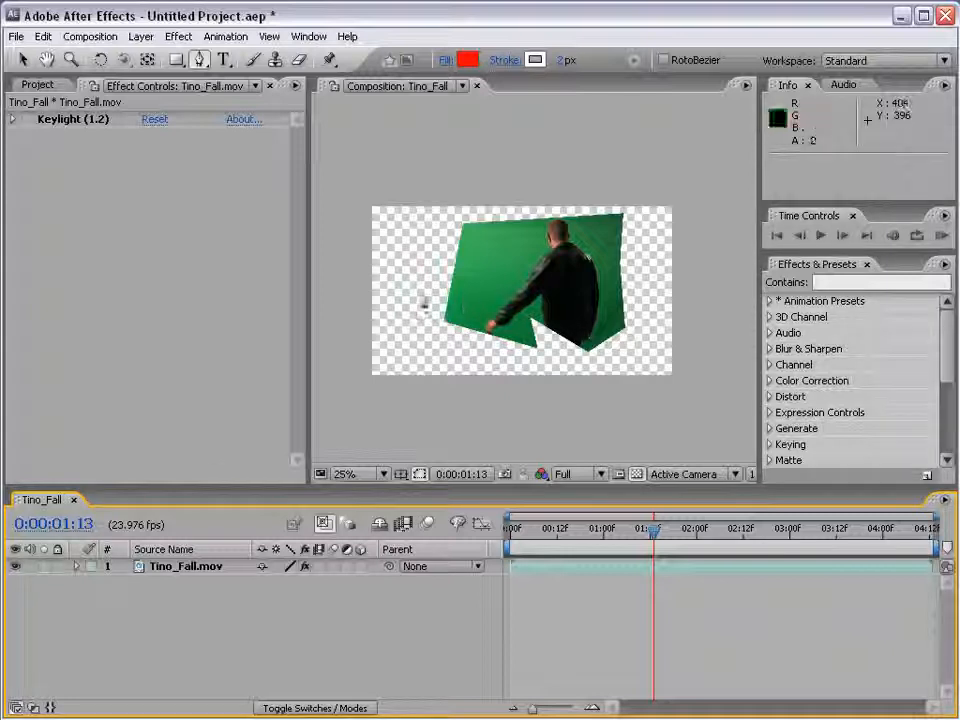
pyautogui.click(77, 566)
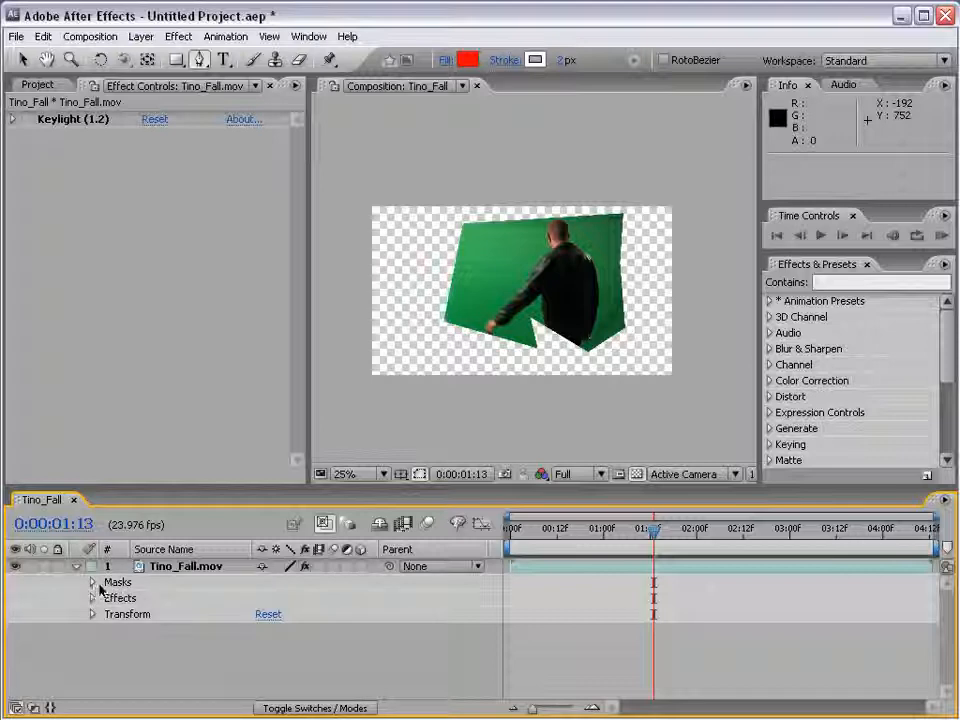
pyautogui.click(91, 582)
pyautogui.moveTo(150, 490); pyautogui.dragTo(150, 431)
pyautogui.click(108, 539)
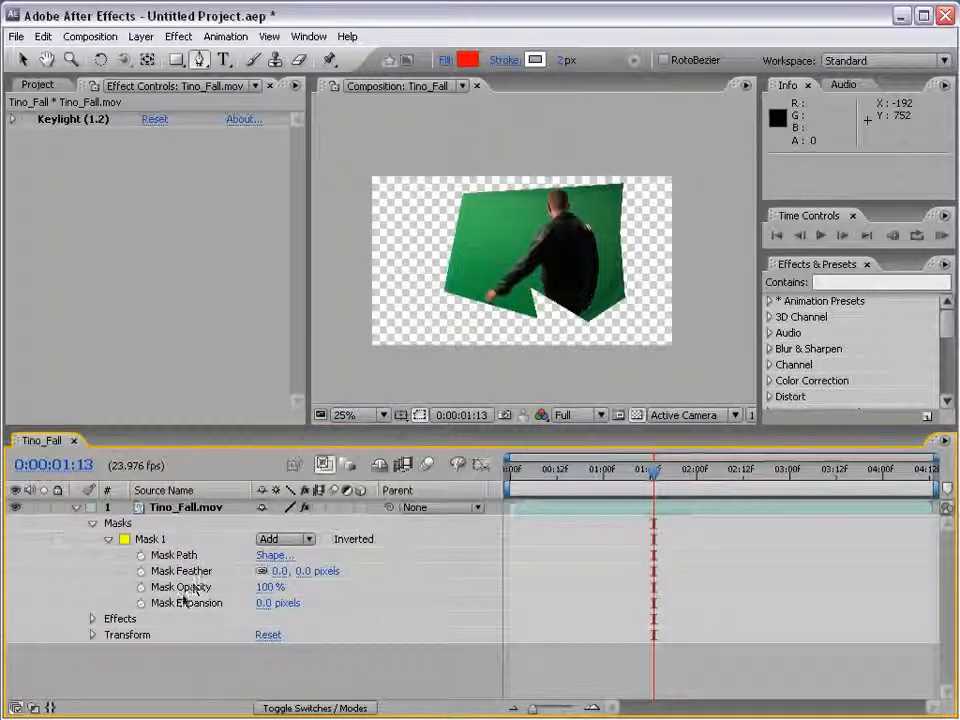
pyautogui.click(188, 508)
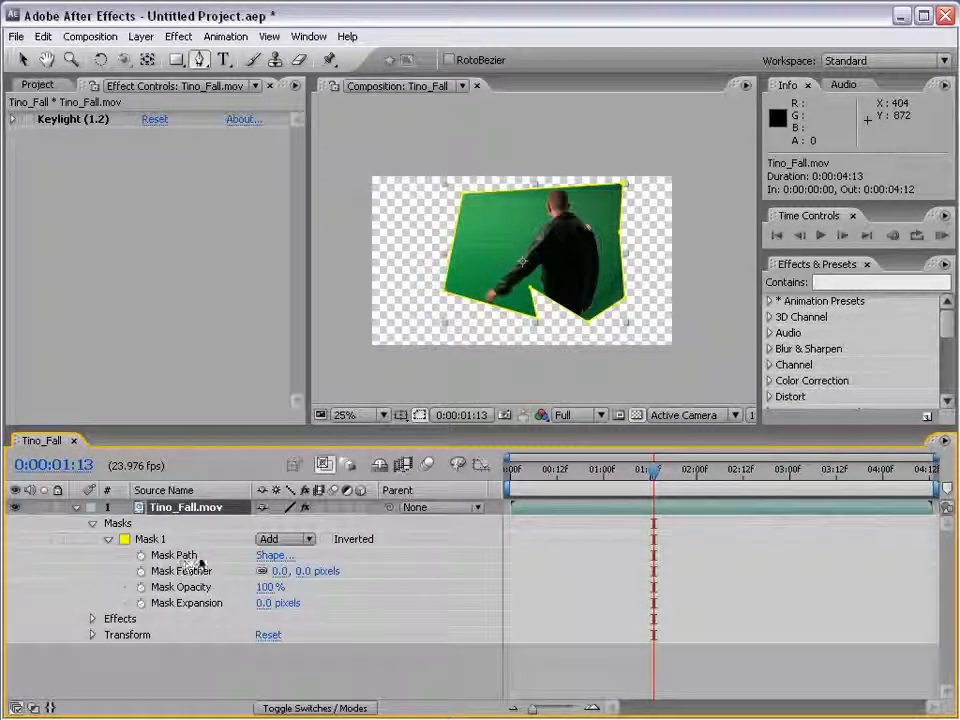
# Try reshaping the path of Mask 1 in the composition and undo the edit
pyautogui.scroll(1, 488, 280)
pyautogui.press('space')
pyautogui.moveTo(394, 344); pyautogui.dragTo(428, 272)
pyautogui.hotkey('ctrl', 'z')
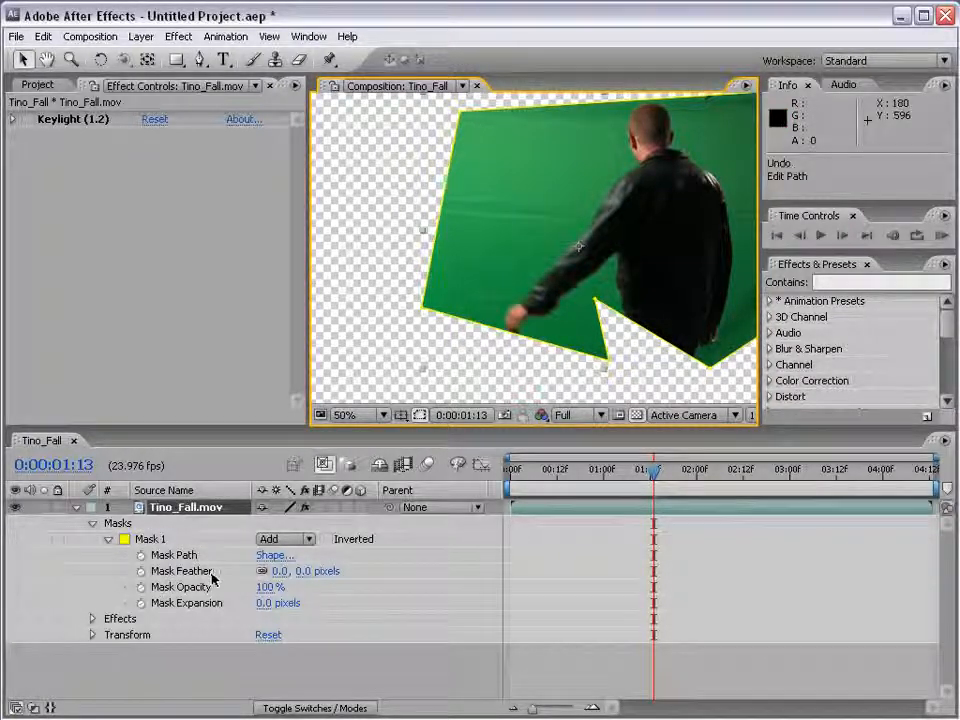
# Set the Mask Feather of Mask 1 to 58 pixels and deselect the layer
pyautogui.moveTo(300, 571); pyautogui.dragTo(551, 542)
pyautogui.click(559, 266)
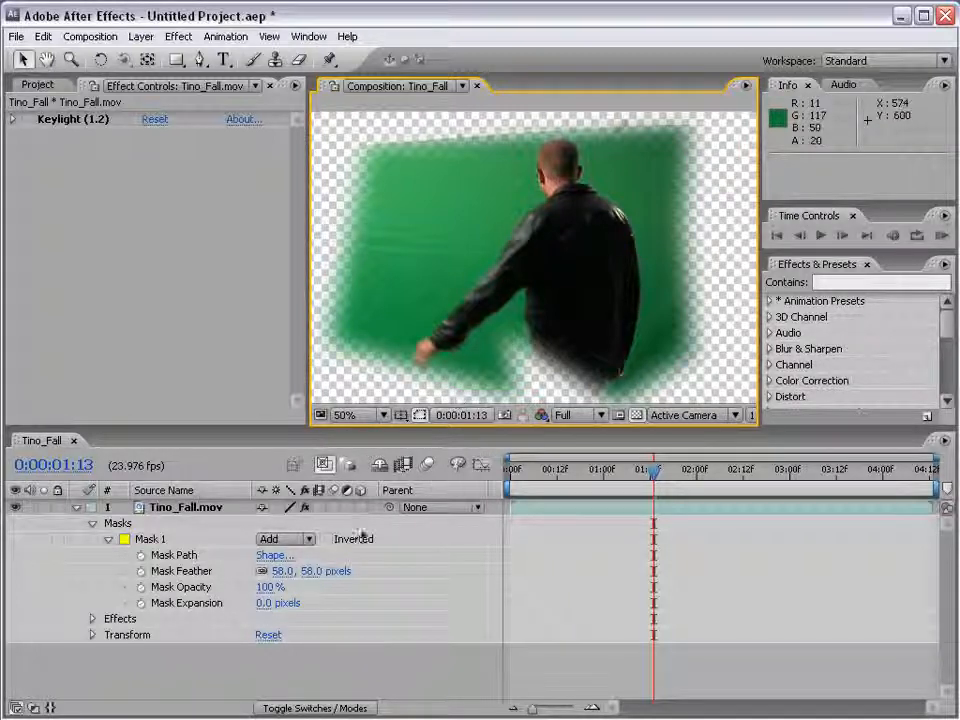
# Try a Mask Expansion of -93 pixels on Mask 1 and undo it
pyautogui.moveTo(266, 603); pyautogui.dragTo(186, 603)
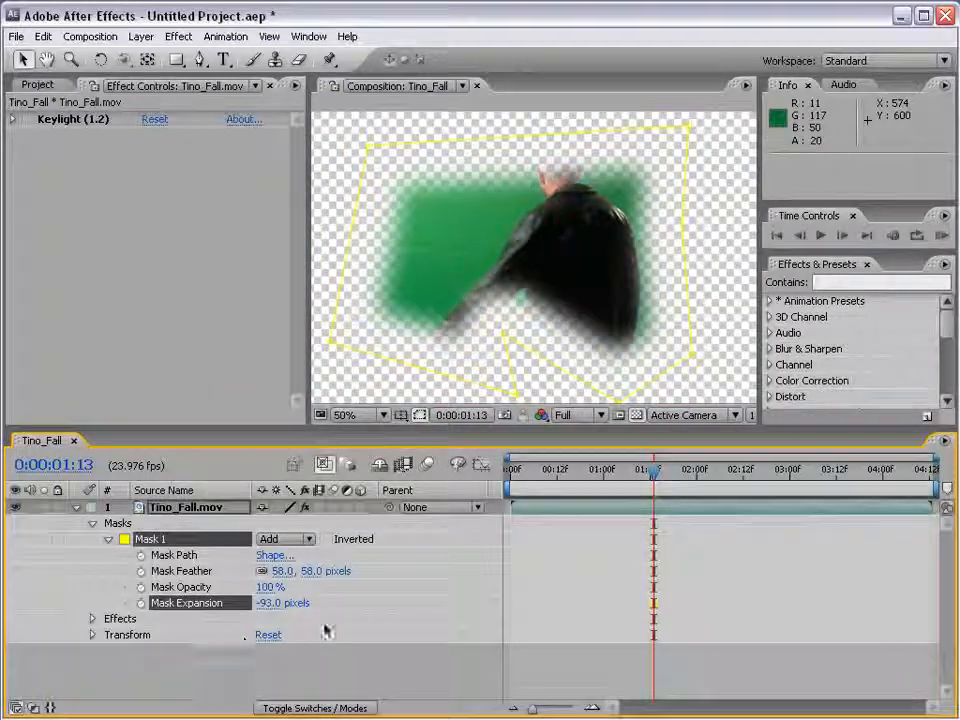
pyautogui.hotkey('ctrl', 'z')
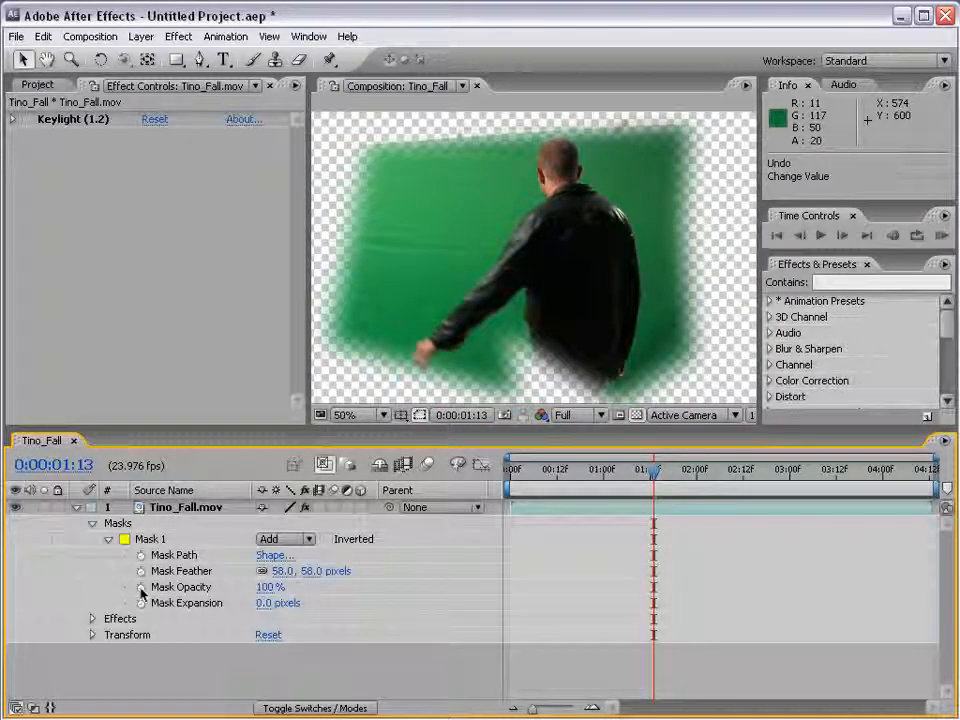
# Start keyframing the Mask Path of Mask 1 at 0:00:00:15 and move the current time to 0:00:01:00
pyautogui.moveTo(553, 482)
pyautogui.mouseDown()
pyautogui.moveTo(533, 484)
pyautogui.moveTo(568, 485)
pyautogui.mouseUp()
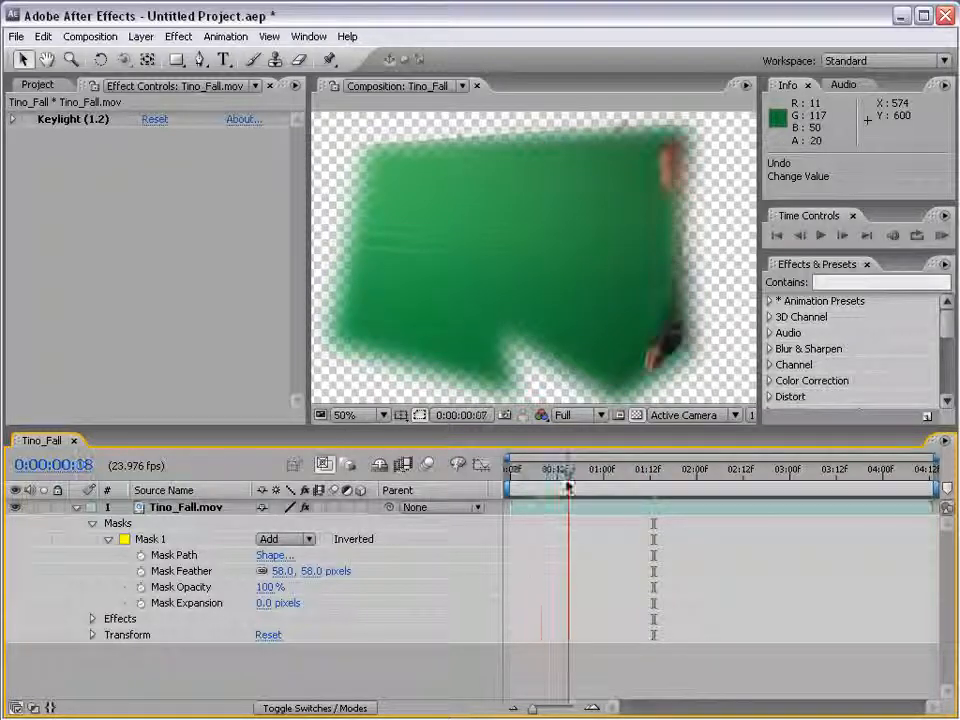
pyautogui.click(141, 555)
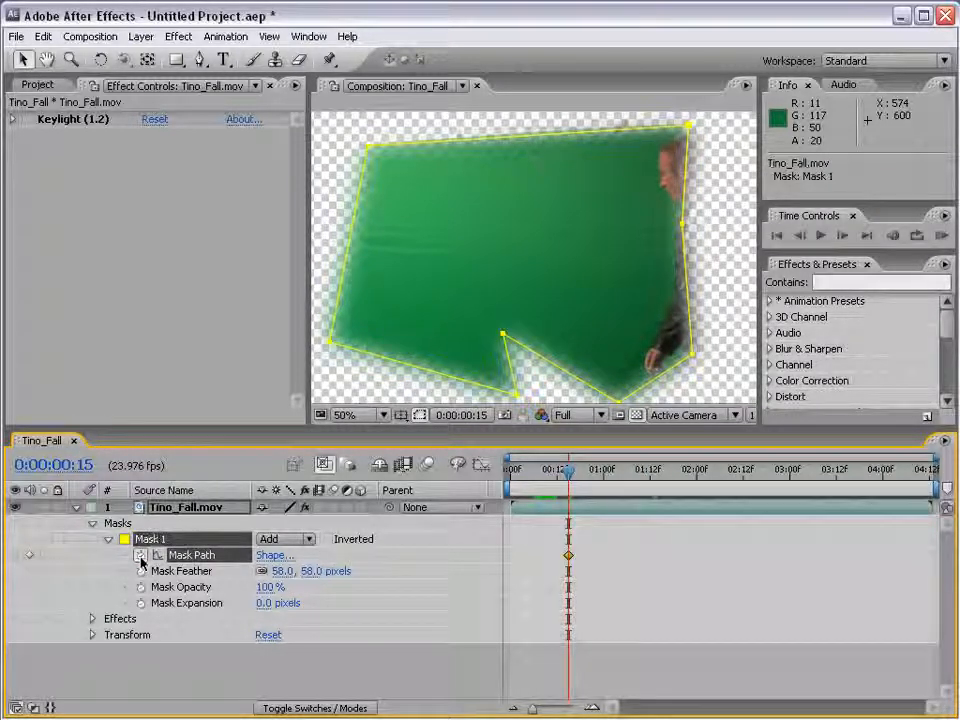
pyautogui.moveTo(589, 483); pyautogui.dragTo(603, 481)
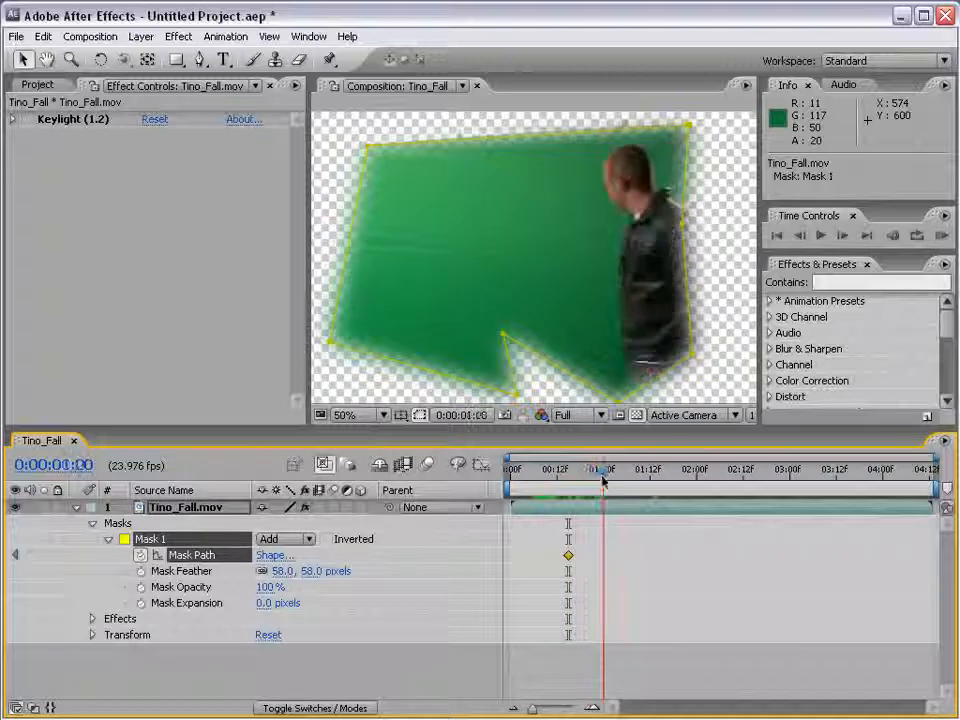
# Reshape the Mask 1 path at 0:00:01:00 by moving its upper-left, inner bottom and lower-right points outward, and scrub back to check it
pyautogui.click(22, 60)
pyautogui.moveTo(367, 147); pyautogui.dragTo(345, 130)
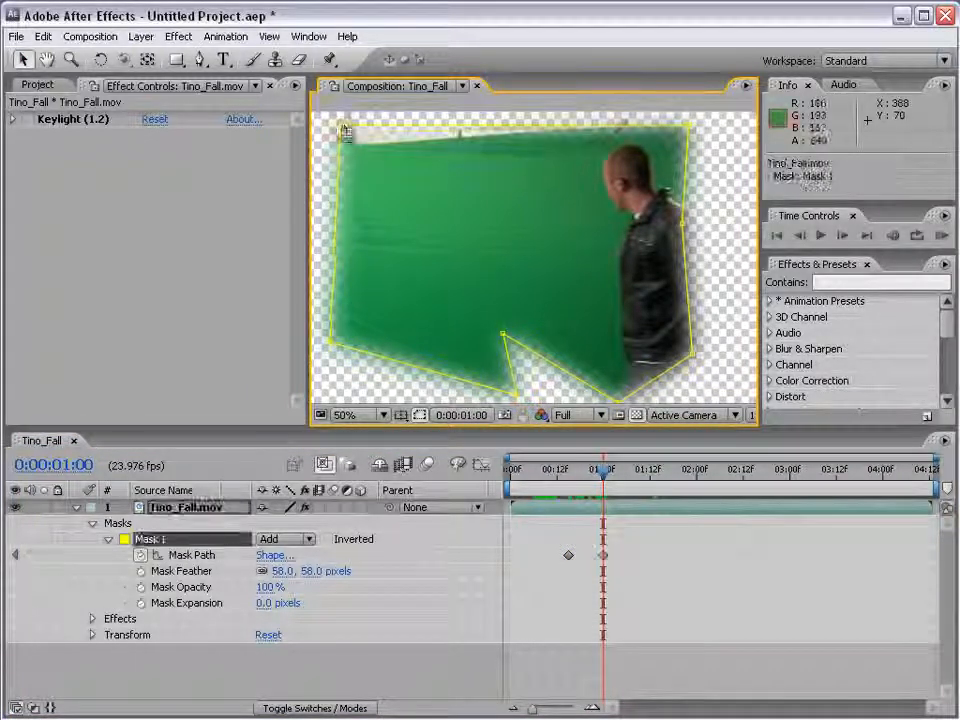
pyautogui.moveTo(503, 334); pyautogui.dragTo(570, 386)
pyautogui.scroll(-2, 551, 278)
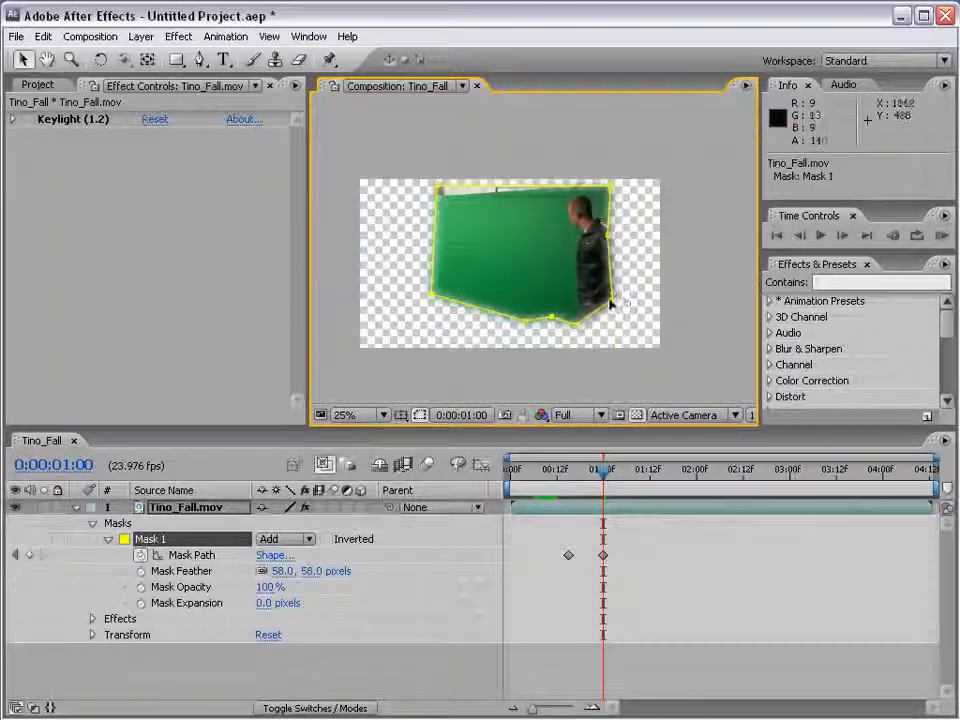
pyautogui.moveTo(612, 302); pyautogui.dragTo(636, 306)
pyautogui.click(596, 472)
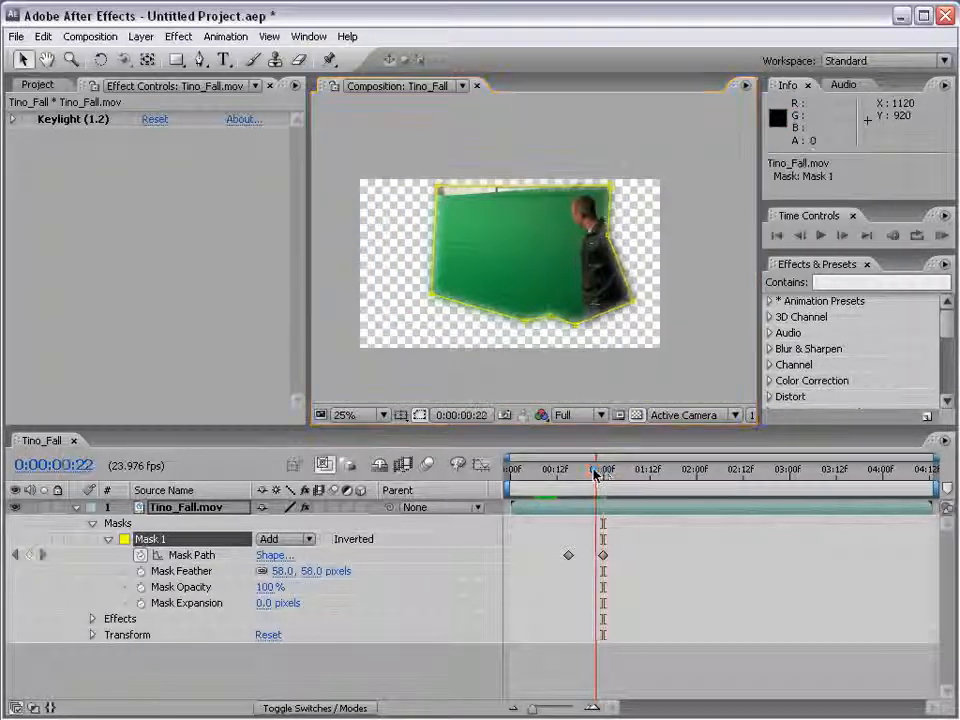
pyautogui.moveTo(596, 472)
pyautogui.mouseDown()
pyautogui.moveTo(574, 474)
pyautogui.moveTo(597, 475)
pyautogui.mouseUp()
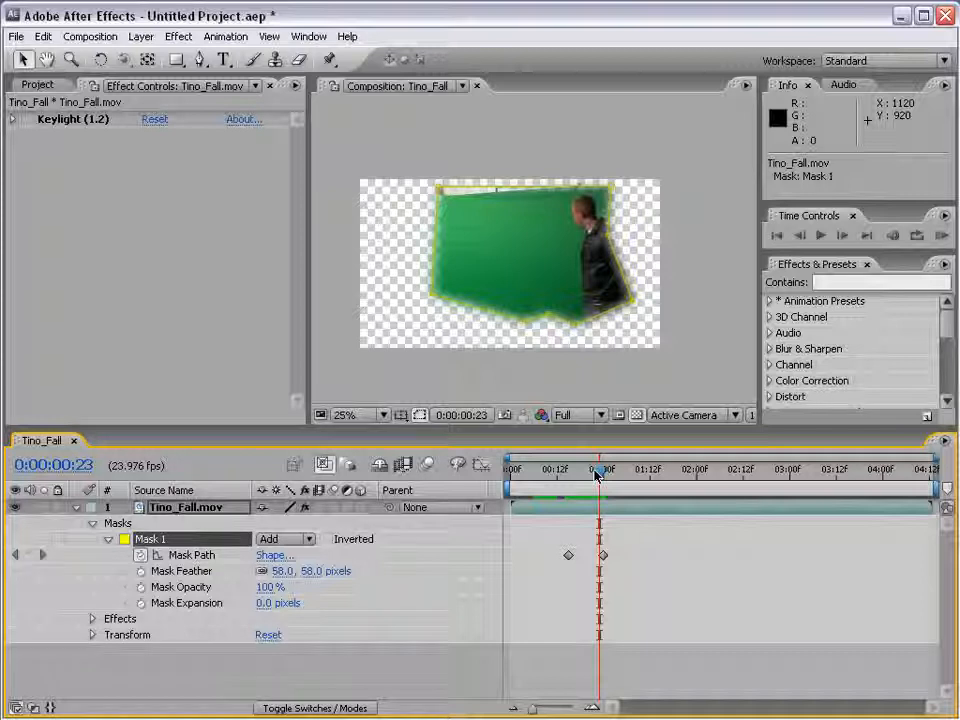
# Delete Mask 1 from the Tino_Fall layer and turn the Keylight effect back on
pyautogui.click(150, 539)
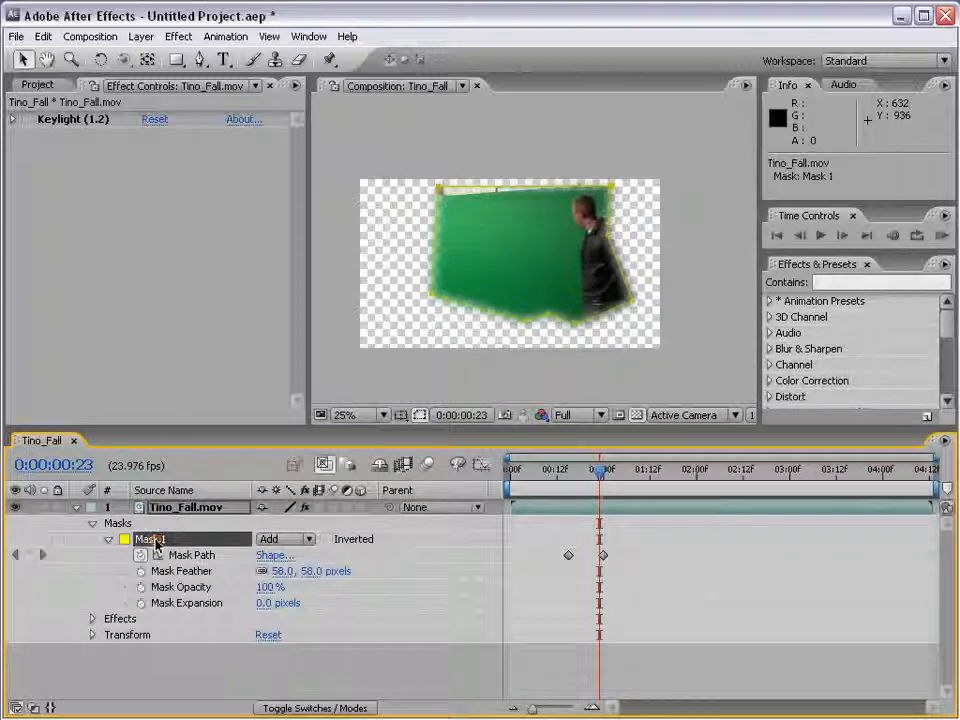
pyautogui.press('Delete')
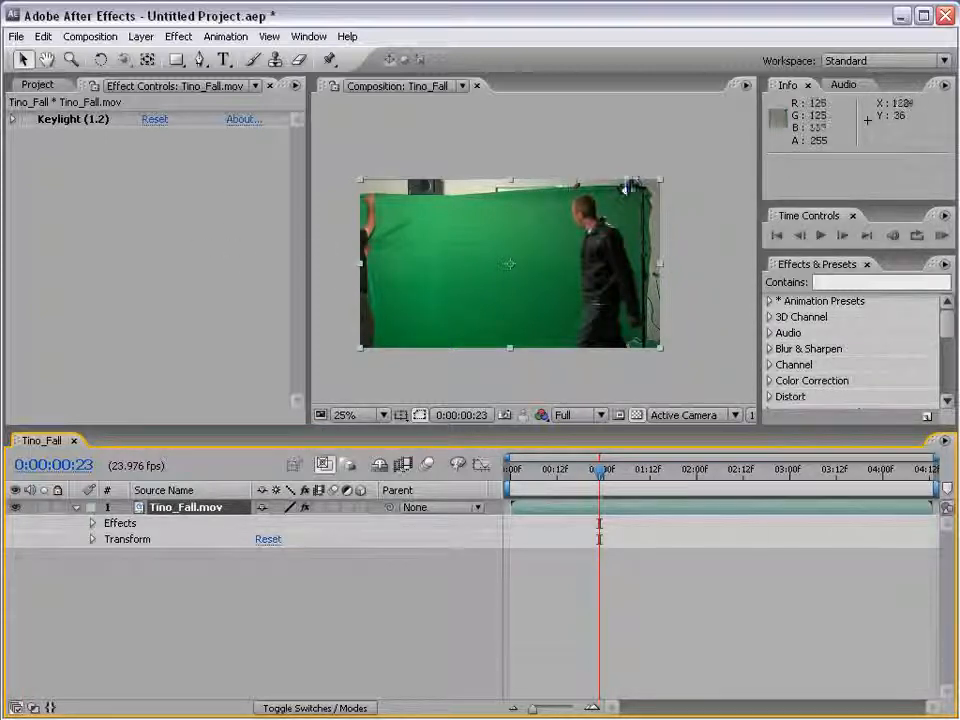
pyautogui.click(28, 120)
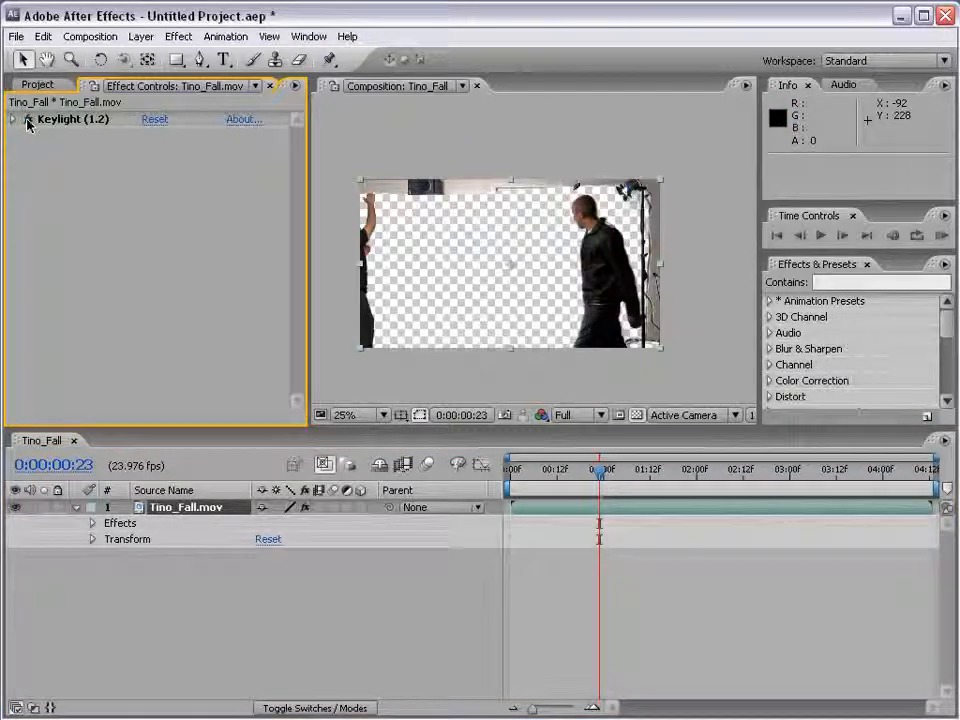
# Draw a closed Pen mask around the actor on Tino_Fall at 0:00:01:14, excluding the light stand, wall and person holding the screen
pyautogui.click(199, 60)
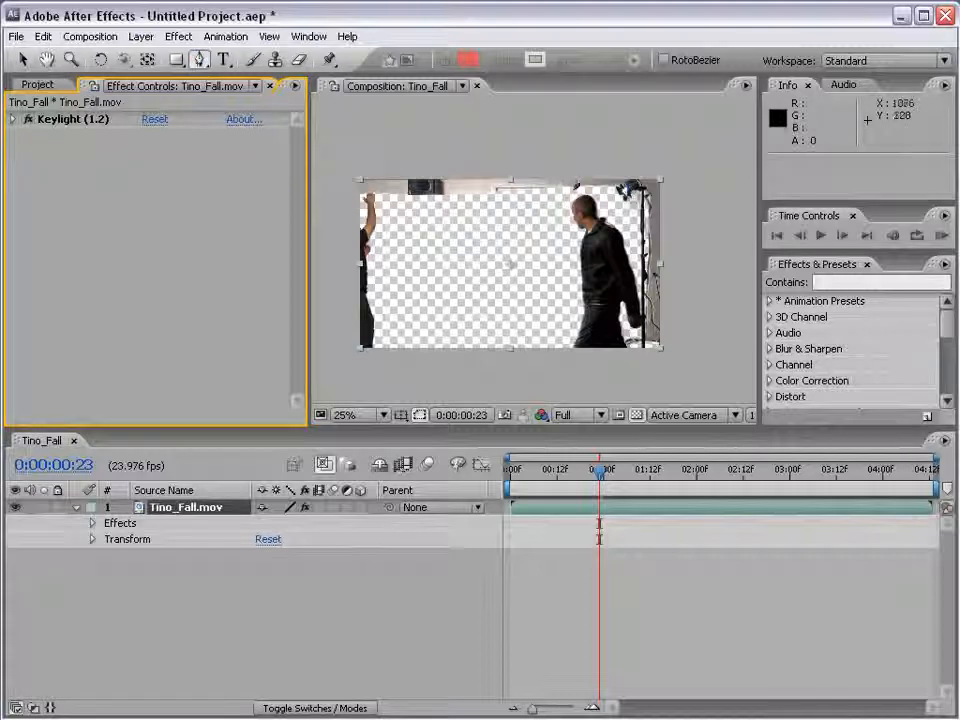
pyautogui.click(653, 473)
pyautogui.moveTo(656, 477); pyautogui.dragTo(658, 477)
pyautogui.scroll(1, 634, 376)
pyautogui.press('space')
pyautogui.moveTo(641, 363); pyautogui.dragTo(587, 287)
pyautogui.click(643, 377)
pyautogui.moveTo(659, 348); pyautogui.dragTo(694, 328)
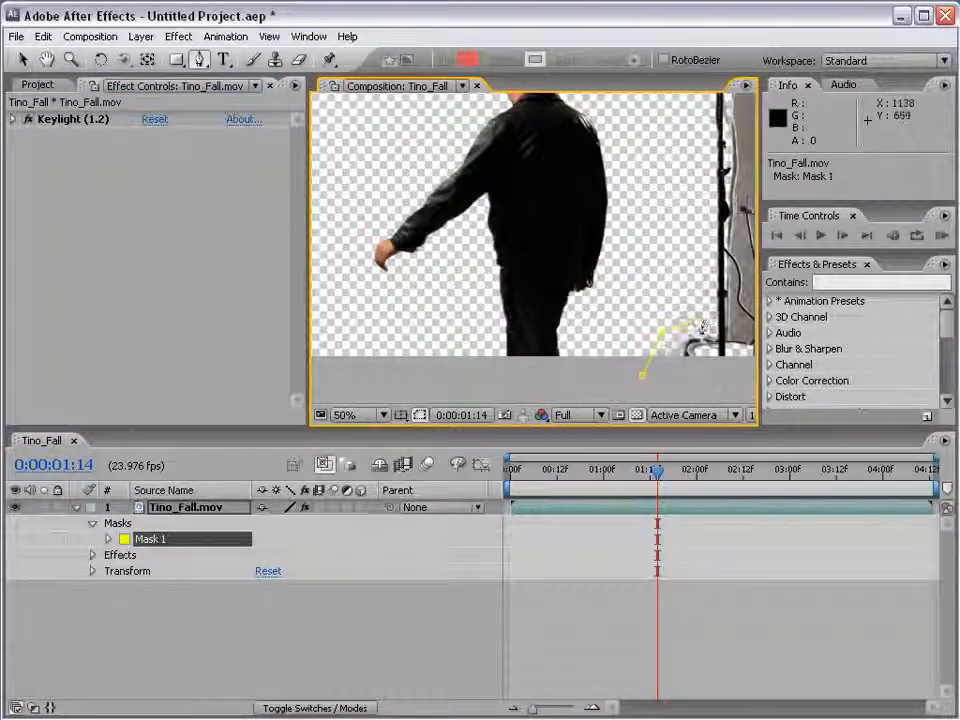
pyautogui.press('space')
pyautogui.moveTo(696, 200); pyautogui.dragTo(699, 321)
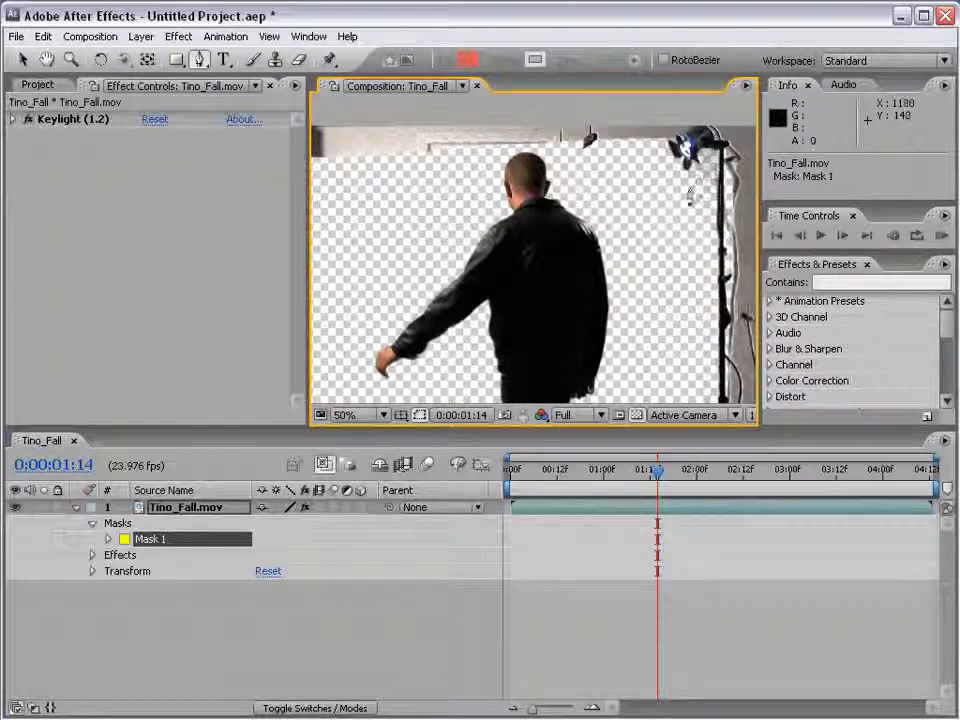
pyautogui.click(585, 152)
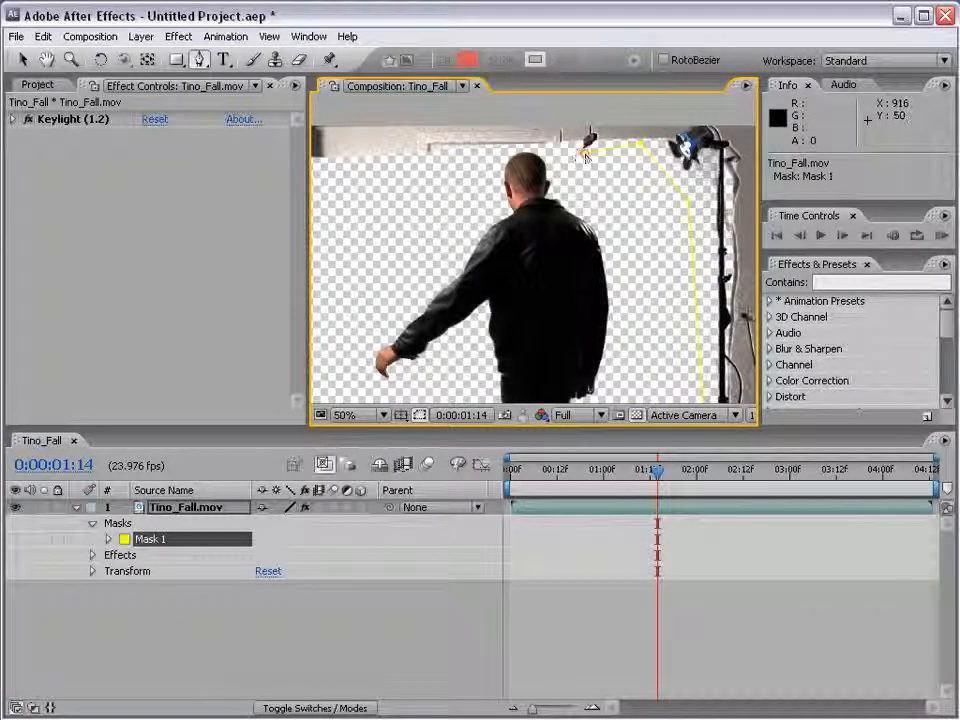
pyautogui.click(560, 144)
pyautogui.click(402, 157)
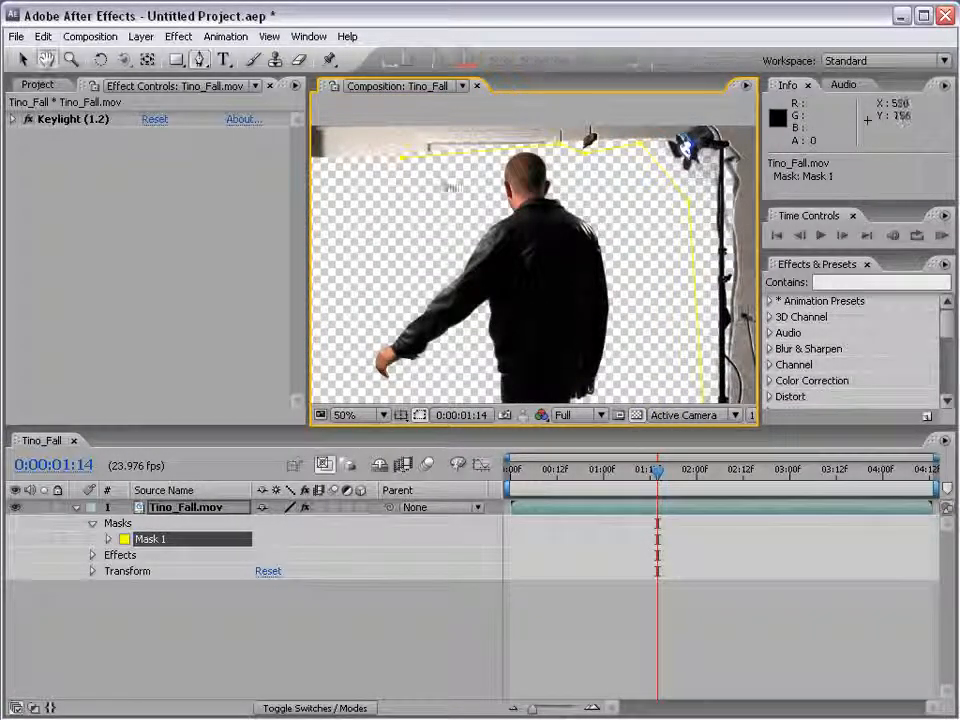
pyautogui.press(',')
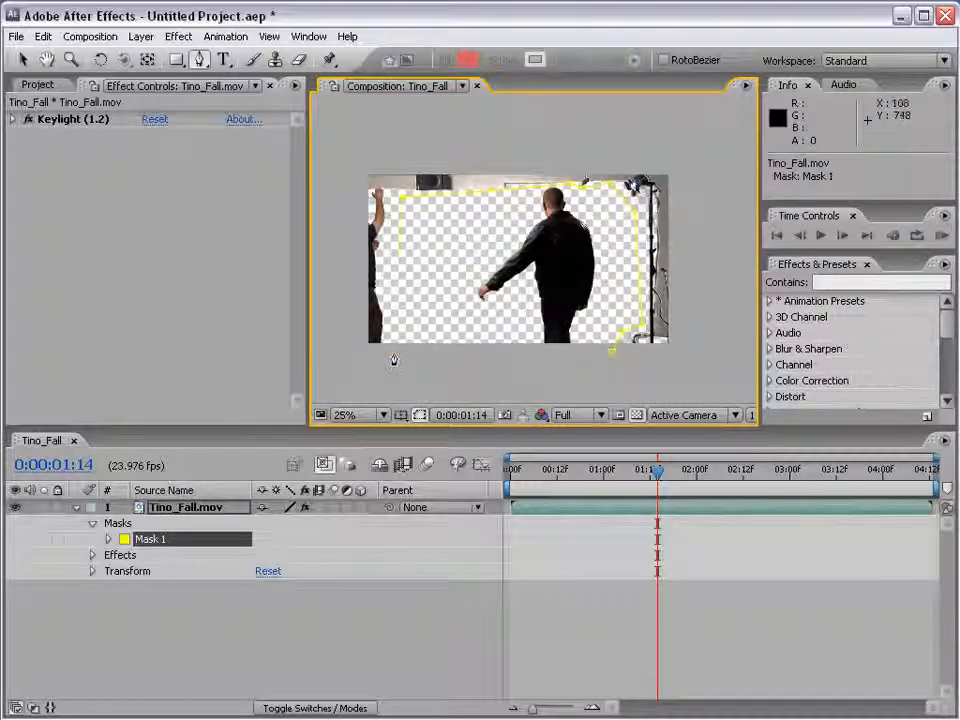
pyautogui.click(394, 349)
pyautogui.click(613, 352)
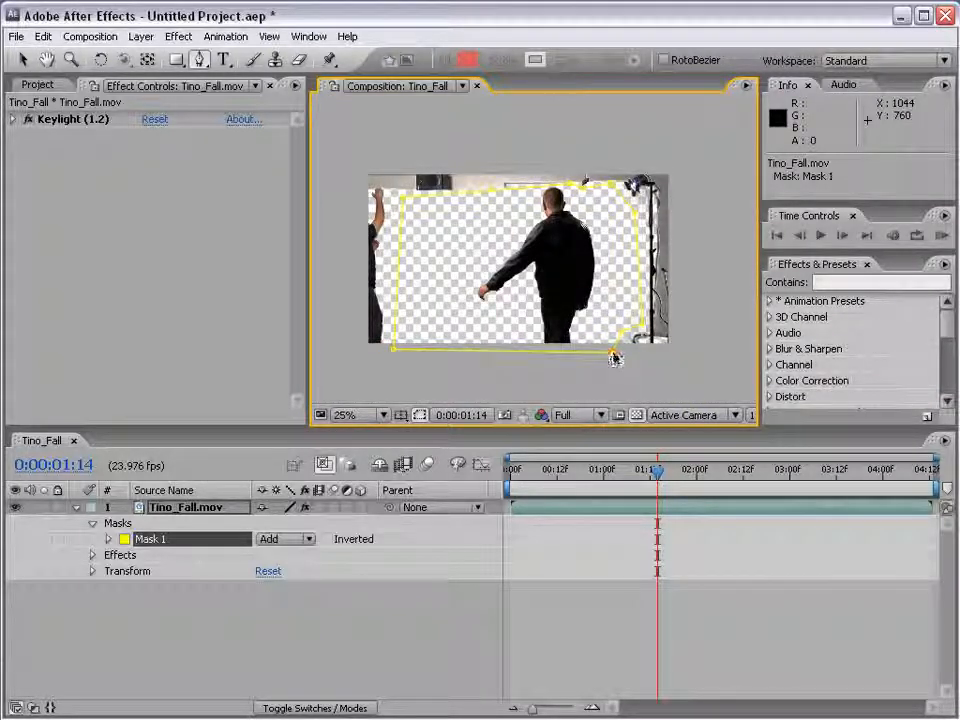
pyautogui.press('v')
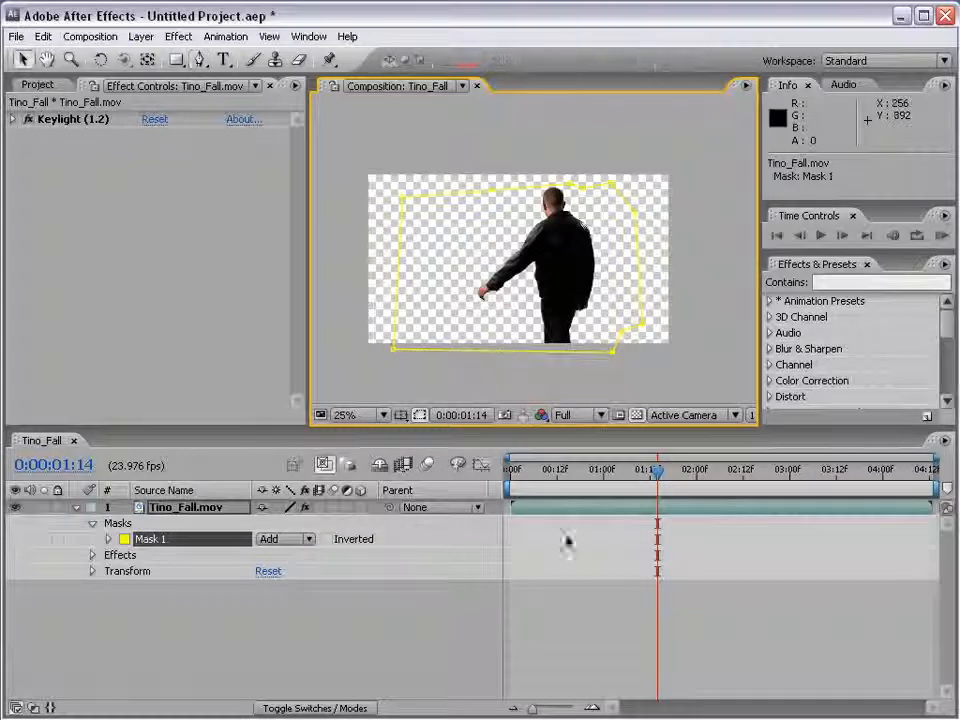
pyautogui.click(566, 622)
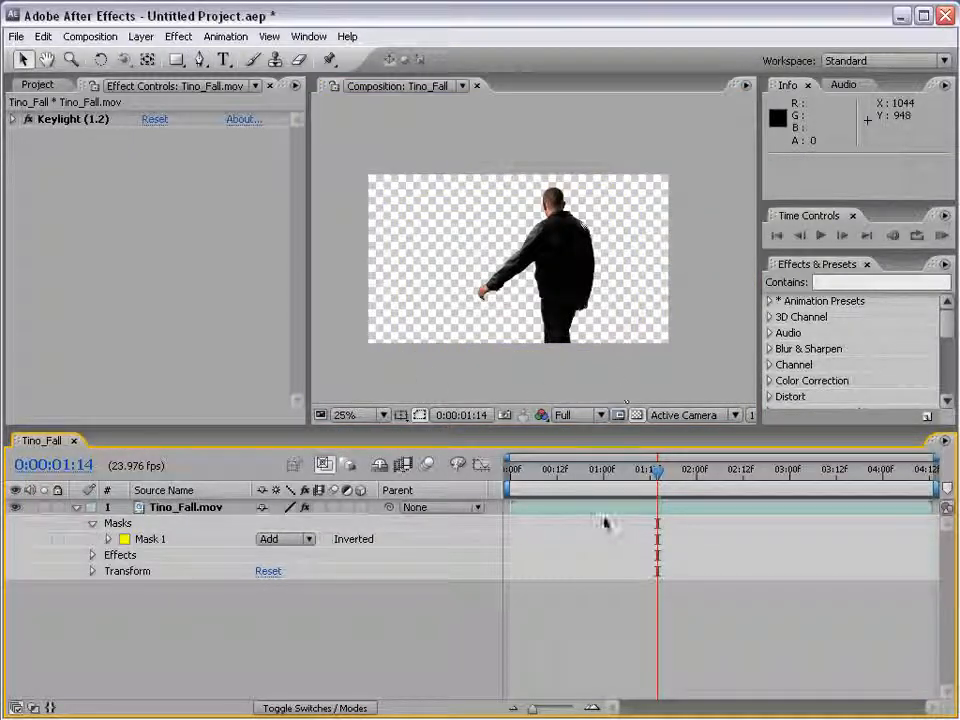
pyautogui.click(605, 516)
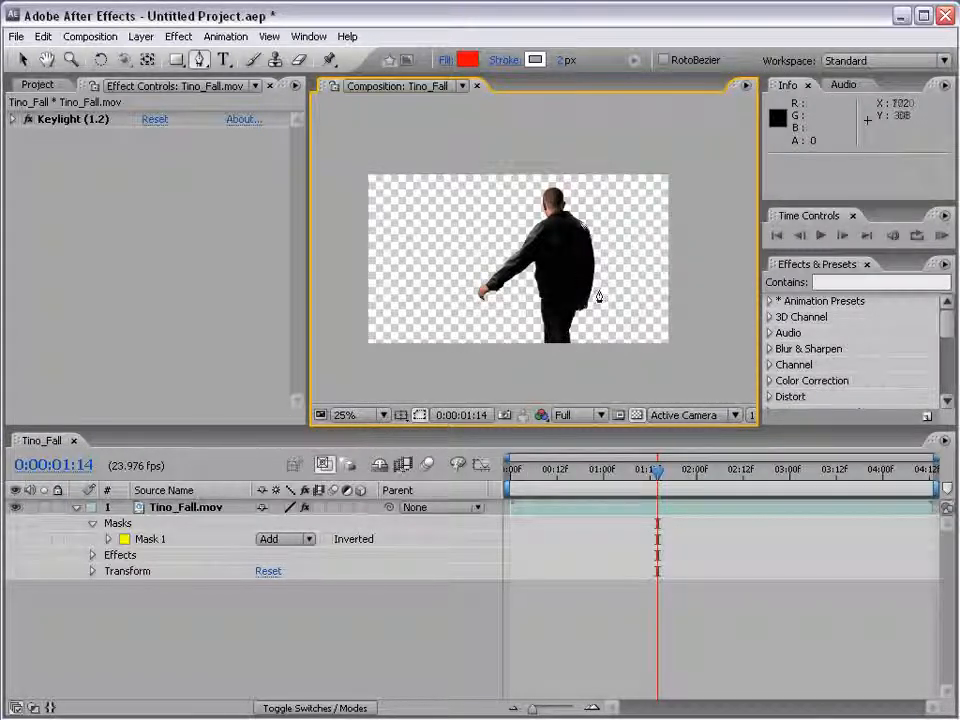
# Add Explosion_01.mov from the Explosions folder to the composition as a layer beneath Tino_Fall
pyautogui.click(38, 85)
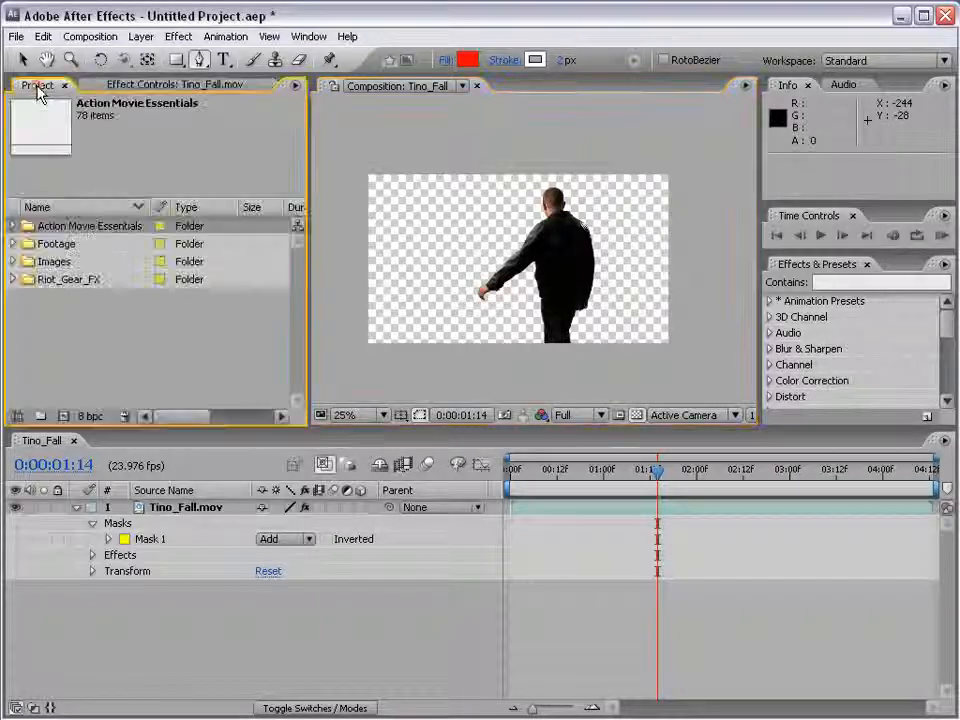
pyautogui.click(13, 226)
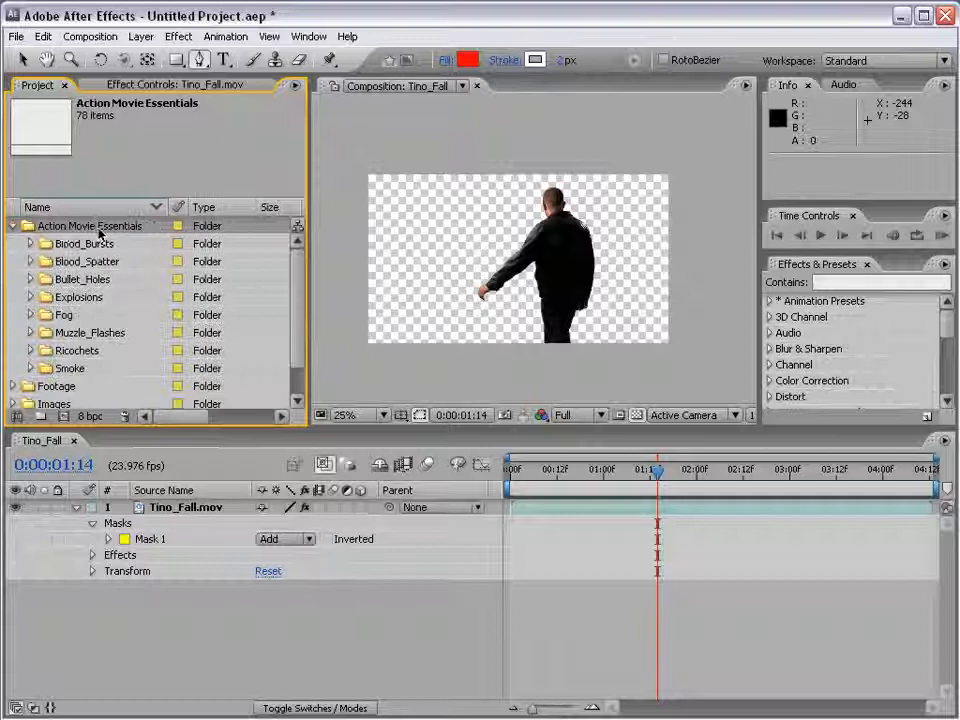
pyautogui.click(31, 297)
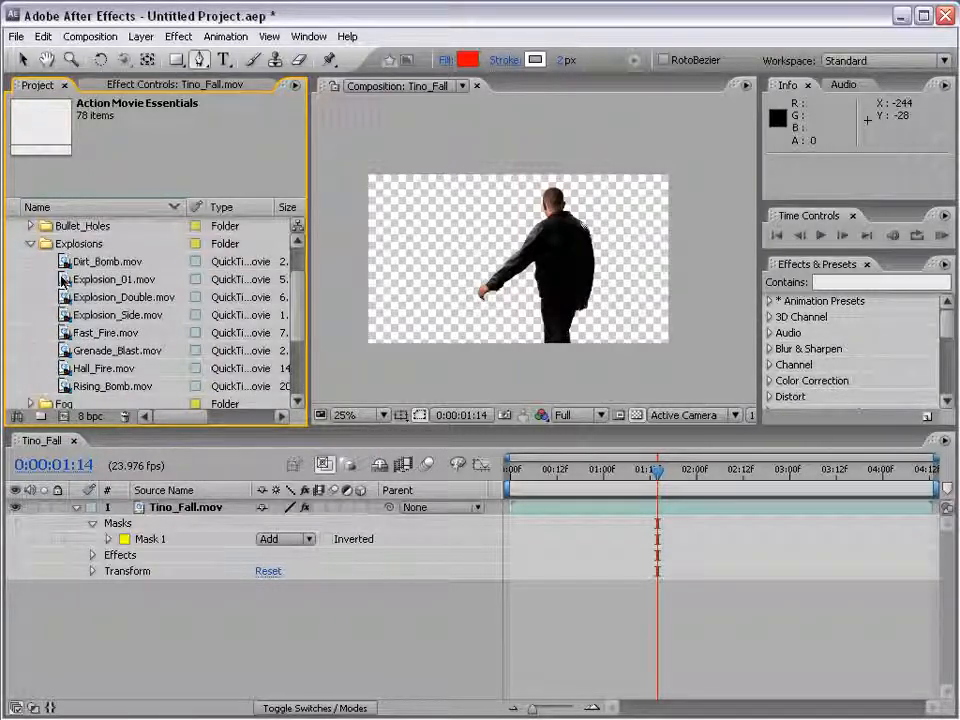
pyautogui.click(63, 280)
pyautogui.moveTo(63, 280); pyautogui.dragTo(555, 594)
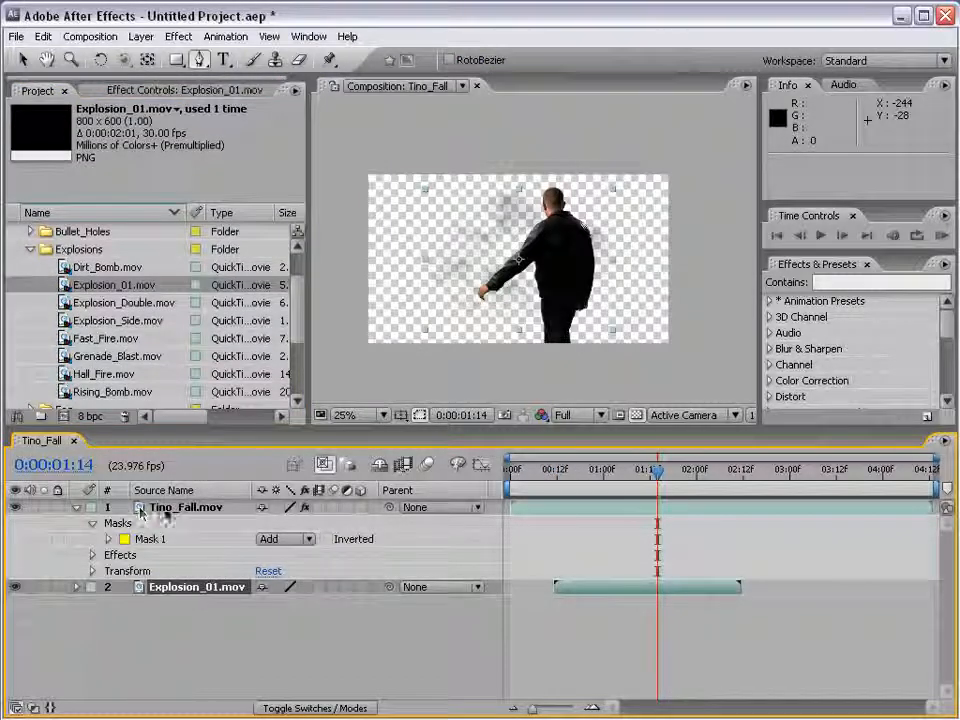
# Shift the Explosion_01 layer to start at 0:00:02:23 and scale it up to 325%
pyautogui.moveTo(657, 483); pyautogui.dragTo(793, 485)
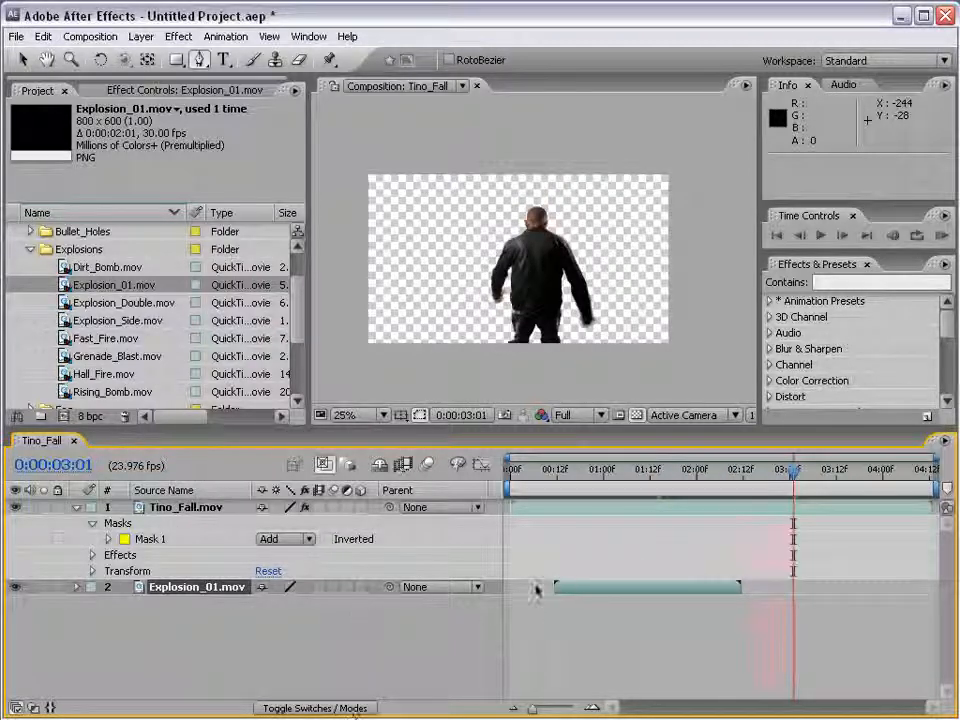
pyautogui.moveTo(574, 589); pyautogui.dragTo(788, 585)
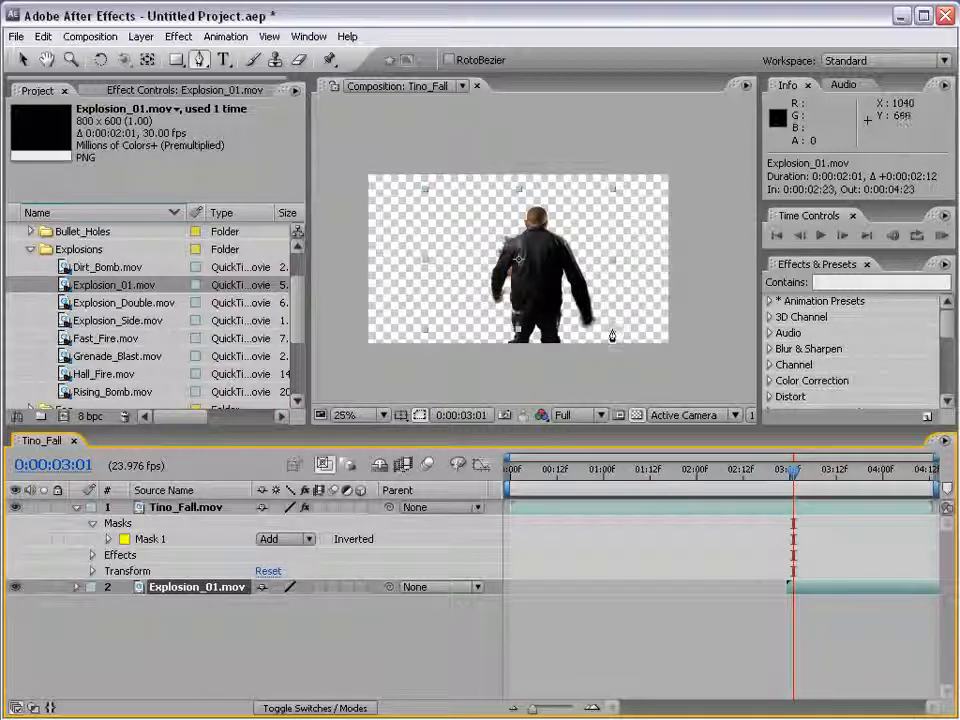
pyautogui.press('v')
pyautogui.moveTo(612, 333); pyautogui.dragTo(820, 505)
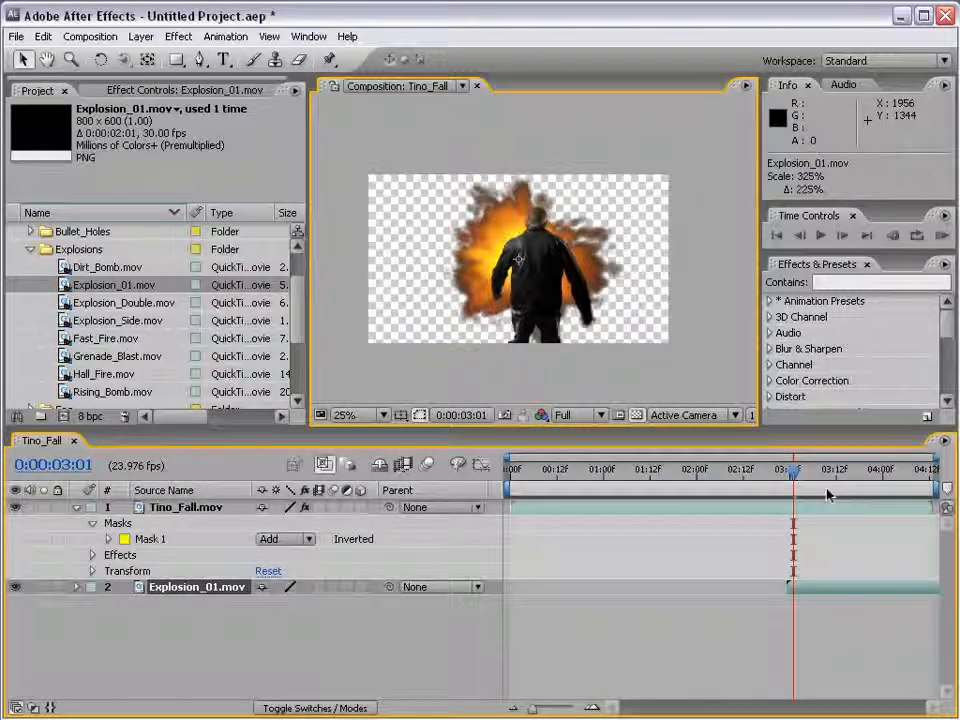
# Turn off the transparency grid, preview the explosion behind the actor up to 0:00:03:09, and collapse the Tino_Fall layer's properties
pyautogui.click(637, 416)
pyautogui.moveTo(795, 483); pyautogui.dragTo(827, 481)
pyautogui.press('.')
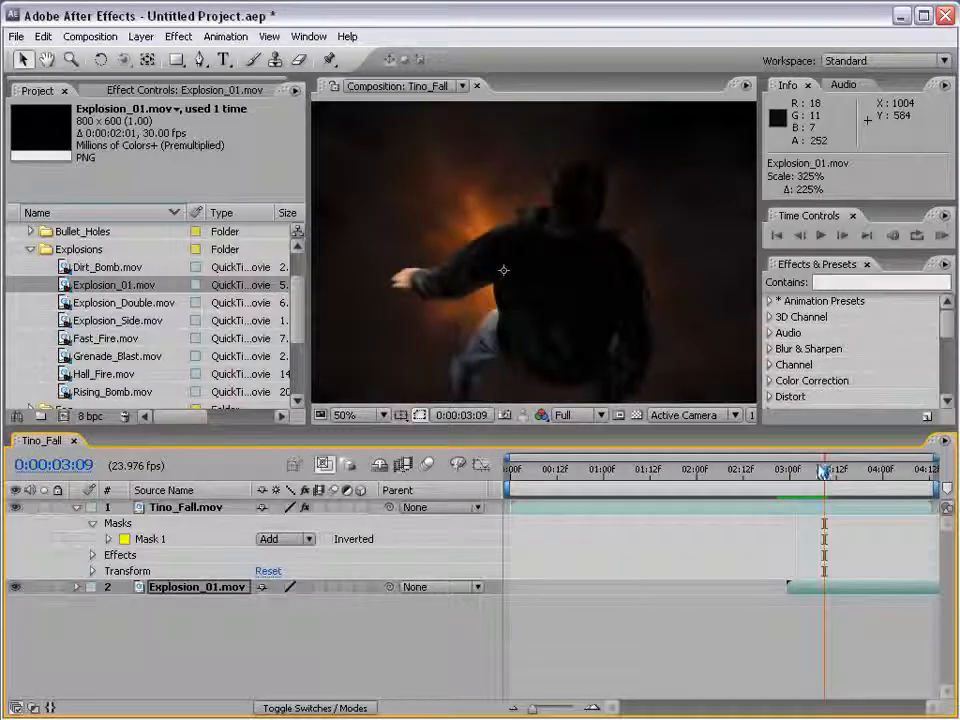
pyautogui.press(',')
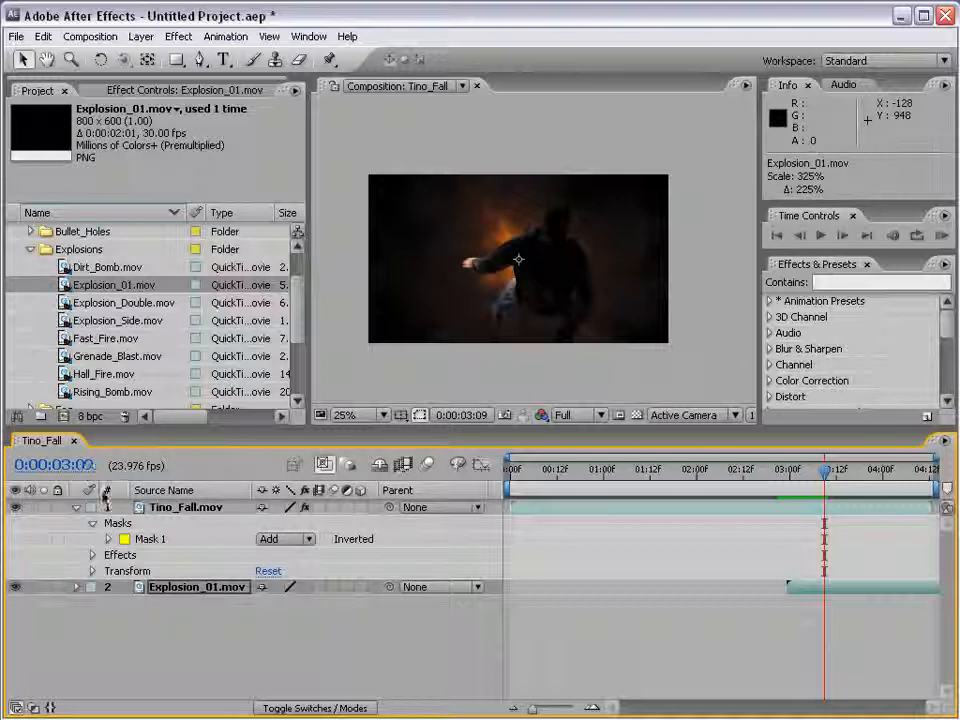
pyautogui.click(77, 507)
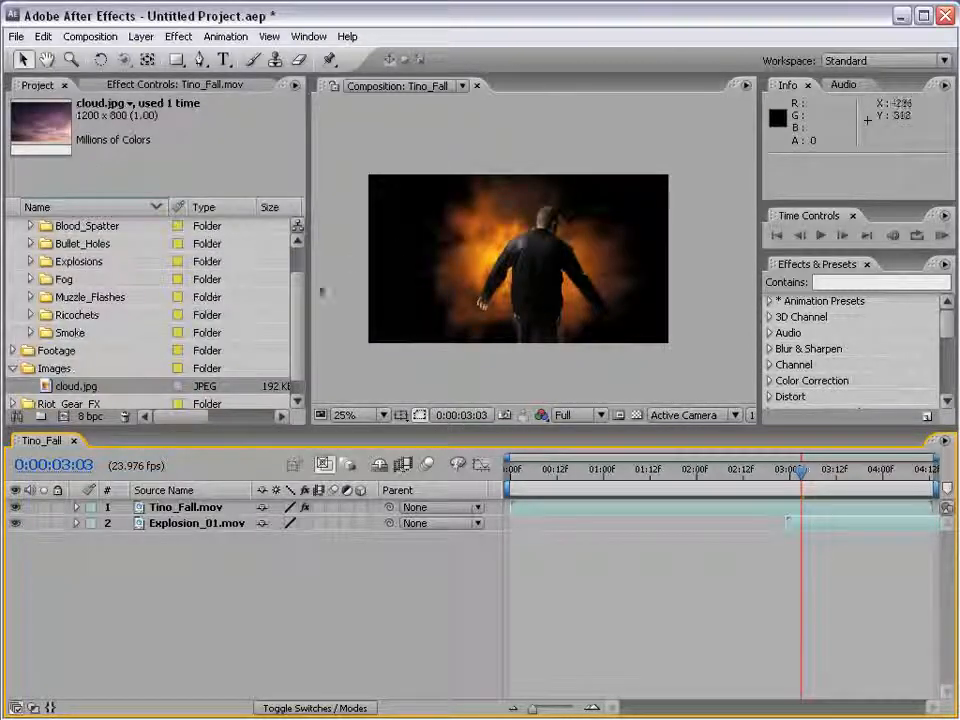
pyautogui.scroll(2, 143, 257)
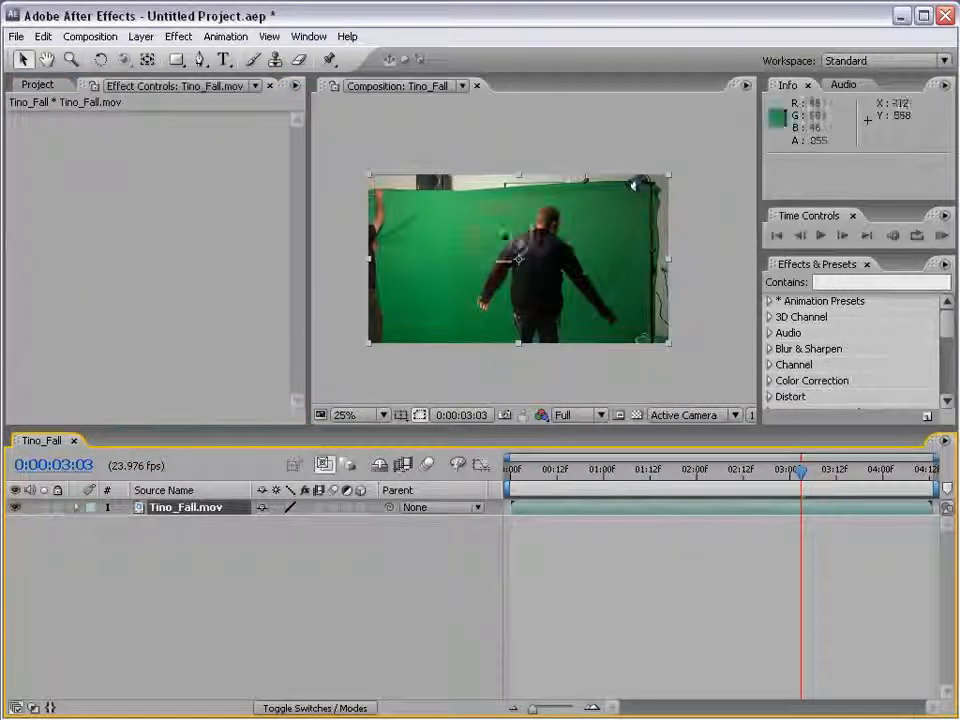
# Add Paint_01.mov from the Paint_Splatter folder of Riot_Gear_FX to the composition above Tino_Fall
pyautogui.click(42, 88)
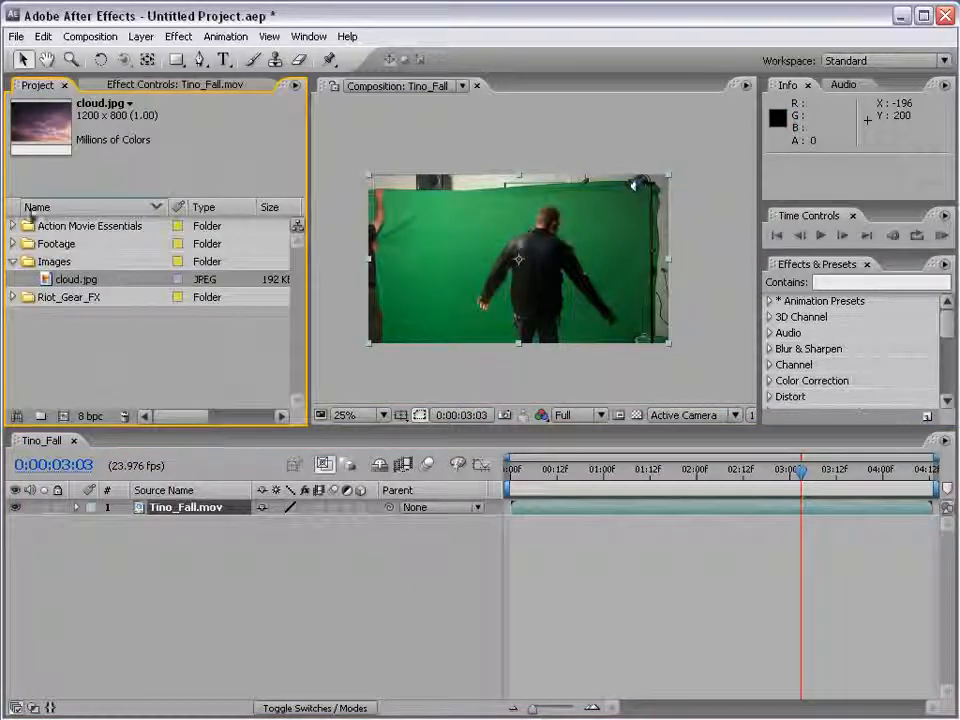
pyautogui.click(13, 262)
pyautogui.click(13, 279)
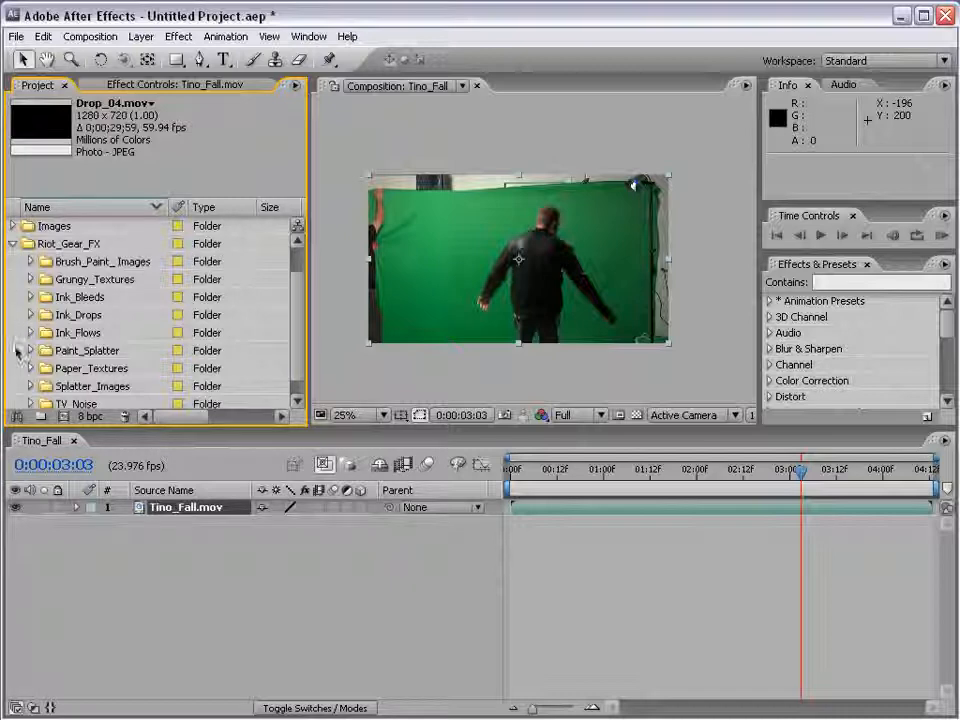
pyautogui.click(31, 351)
pyautogui.scroll(-3, 34, 354)
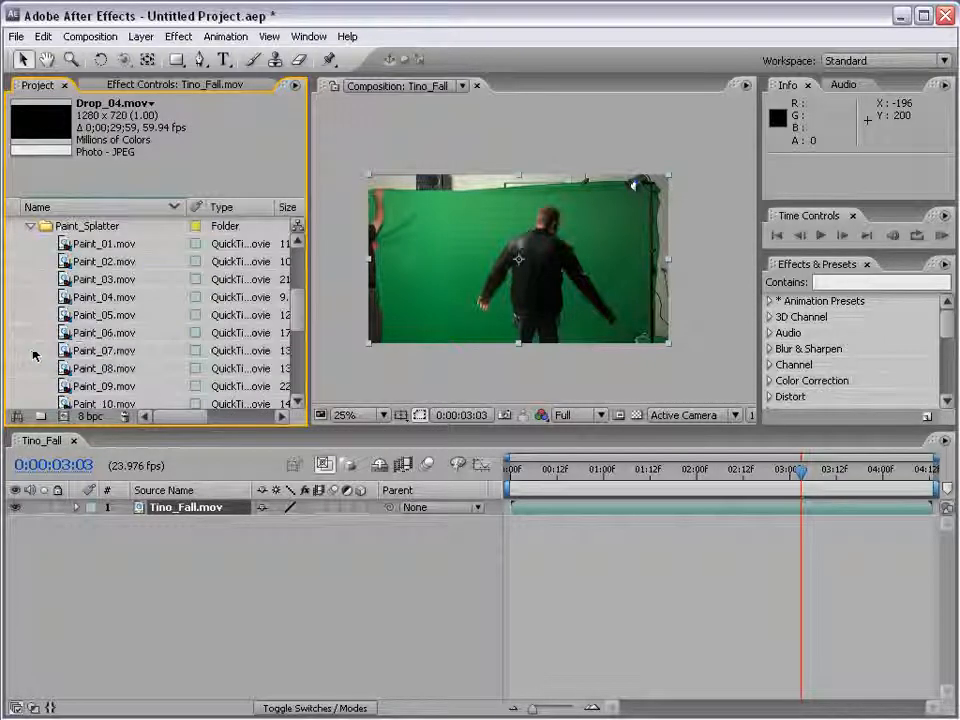
pyautogui.moveTo(63, 247)
pyautogui.mouseDown()
pyautogui.moveTo(525, 279)
pyautogui.moveTo(528, 268)
pyautogui.mouseUp()
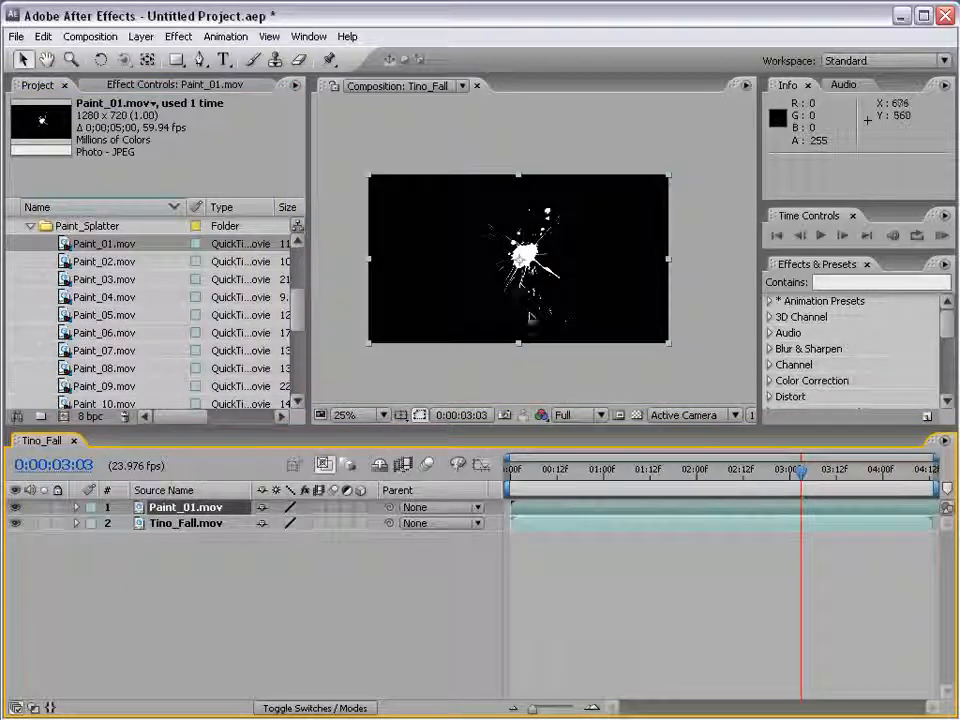
# Deselect the layers and preview the paint splatter from the start of the composition to 0:00:00:11
pyautogui.scroll(1, 528, 306)
pyautogui.click(578, 566)
pyautogui.moveTo(504, 477); pyautogui.dragTo(554, 484)
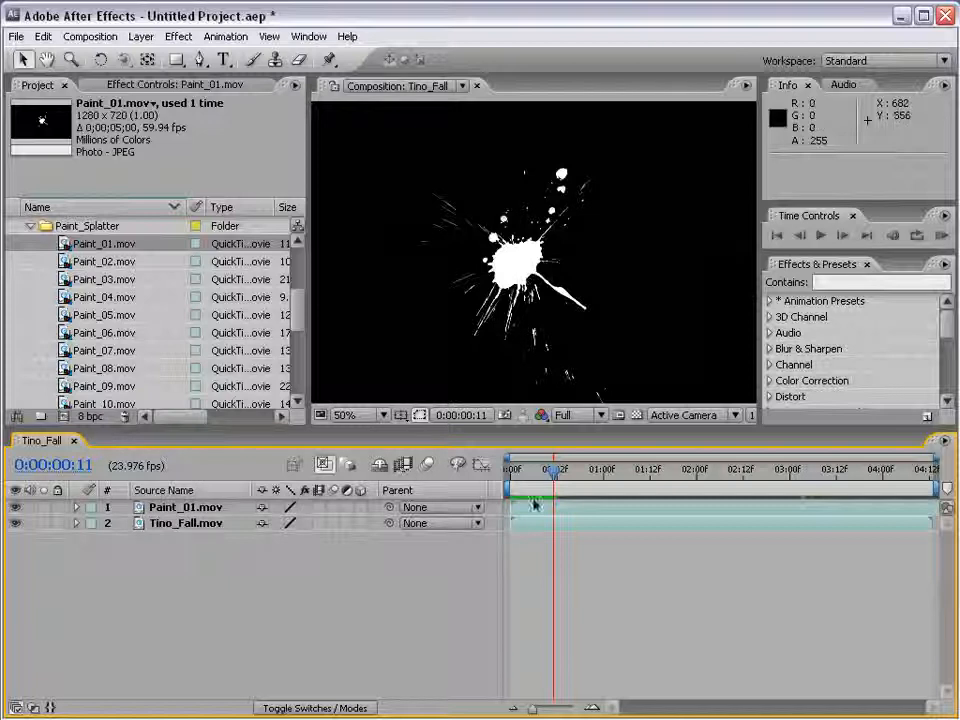
# Display the blending mode columns in the timeline and keep the Paint_01.mov layer on Normal
pyautogui.press('F4')
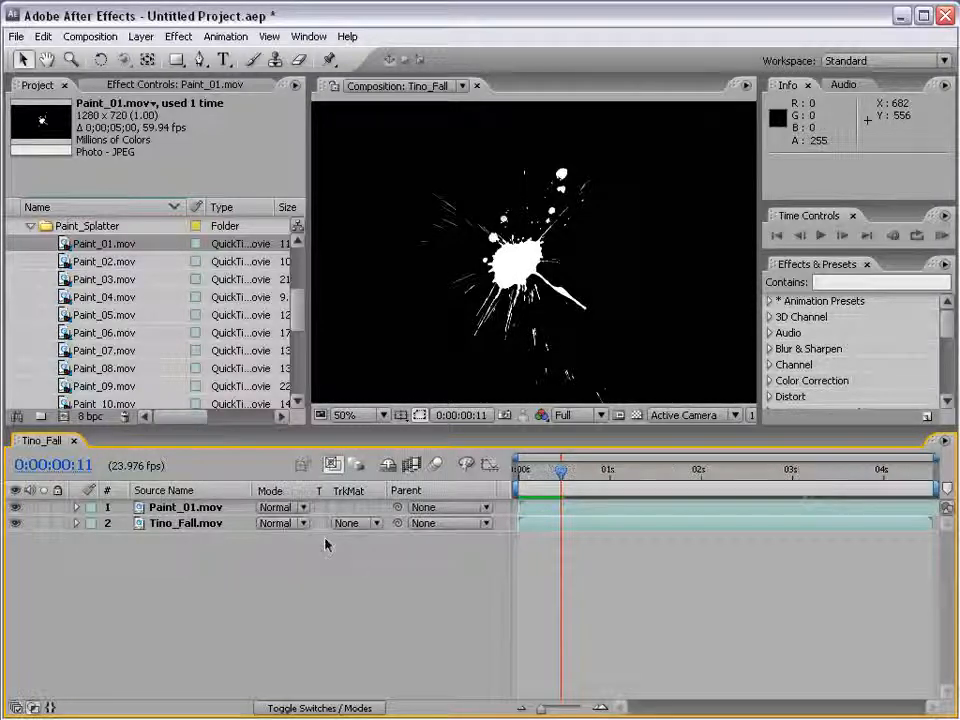
pyautogui.click(279, 508)
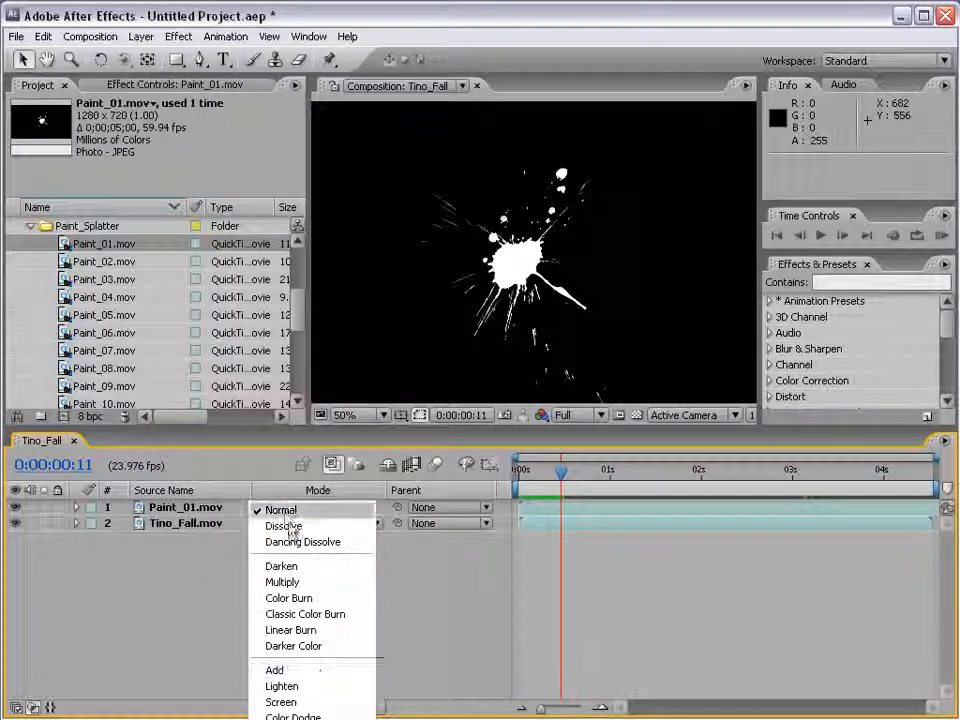
pyautogui.click(284, 511)
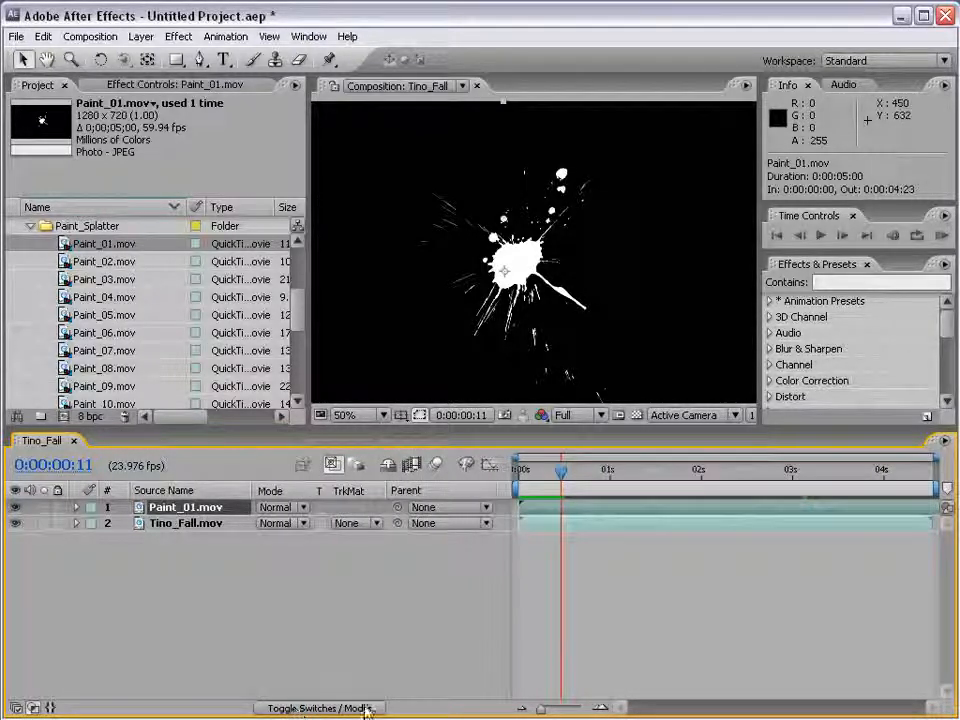
# Set the Paint_01.mov layer's blending mode to Multiply and preview the result up to 0:00:01:03
pyautogui.click(263, 512)
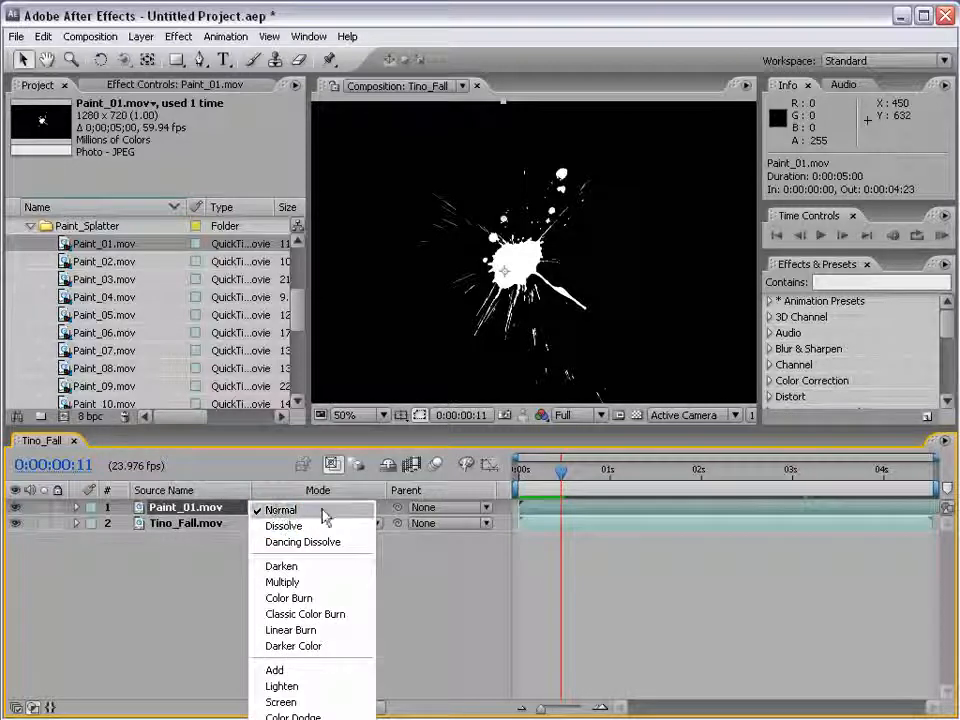
pyautogui.click(328, 582)
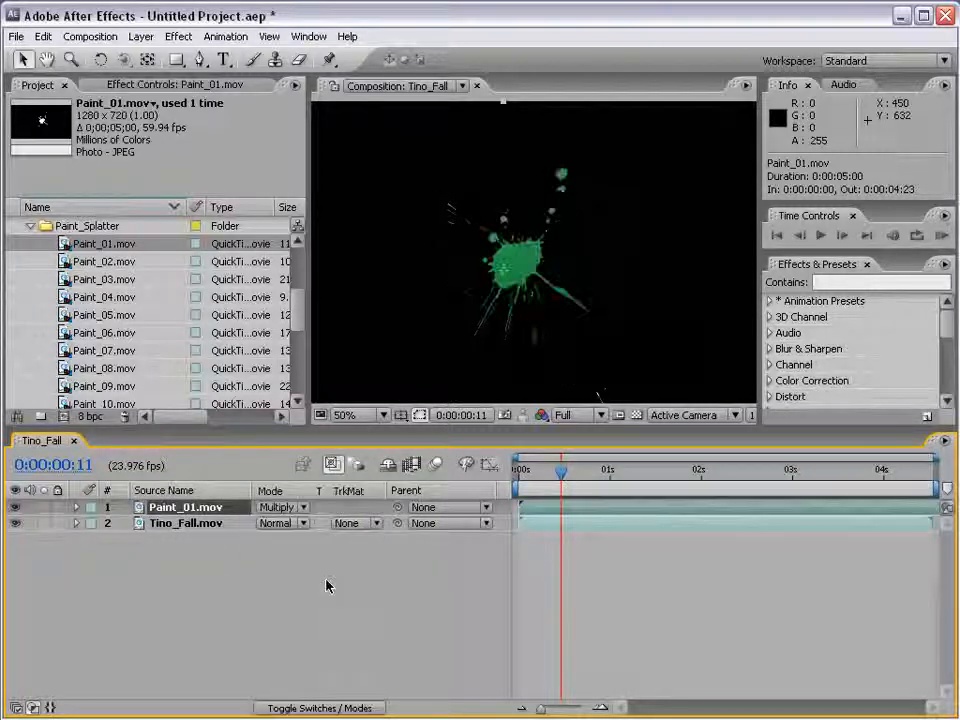
pyautogui.moveTo(561, 470); pyautogui.dragTo(620, 488)
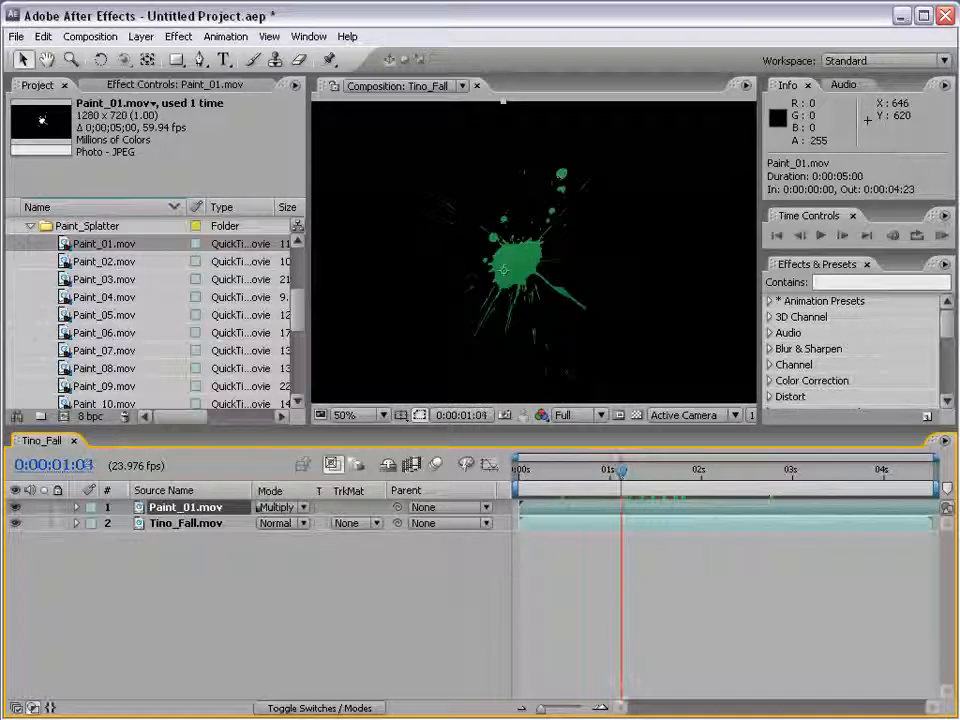
# Change the Paint_01.mov layer's blending mode to Screen and preview the splatter over the actor up to 0:00:02:07
pyautogui.click(280, 507)
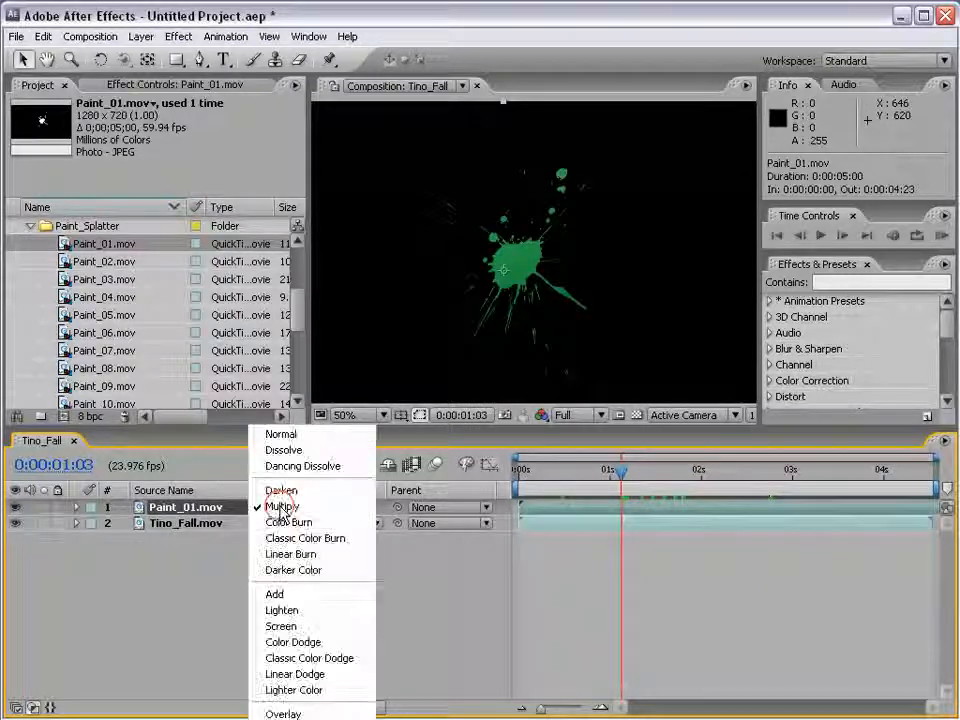
pyautogui.click(281, 626)
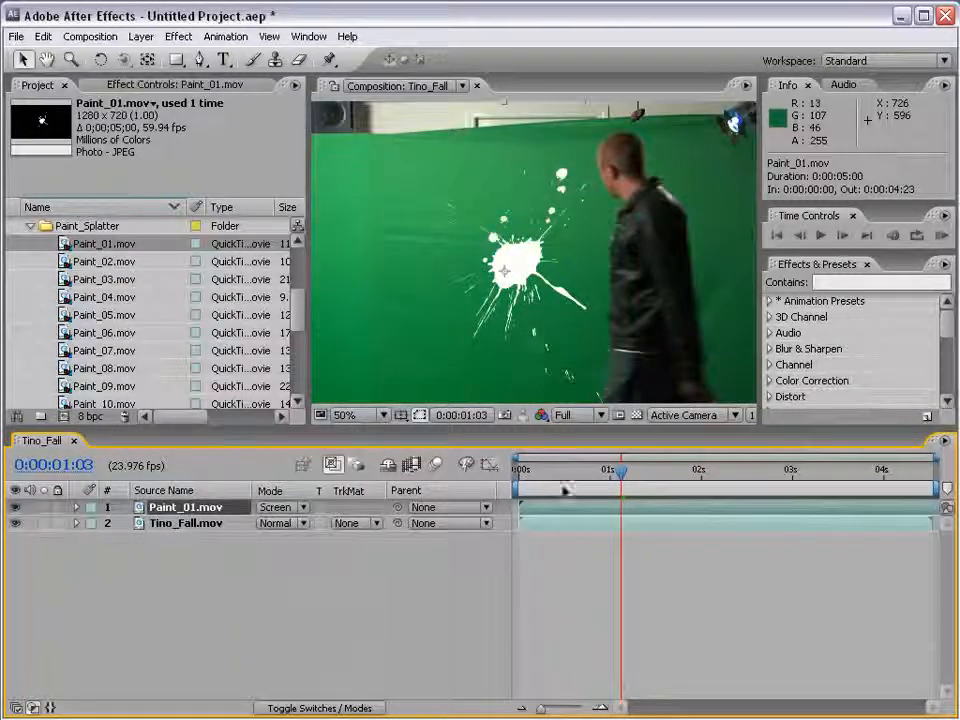
pyautogui.moveTo(563, 488); pyautogui.dragTo(729, 476)
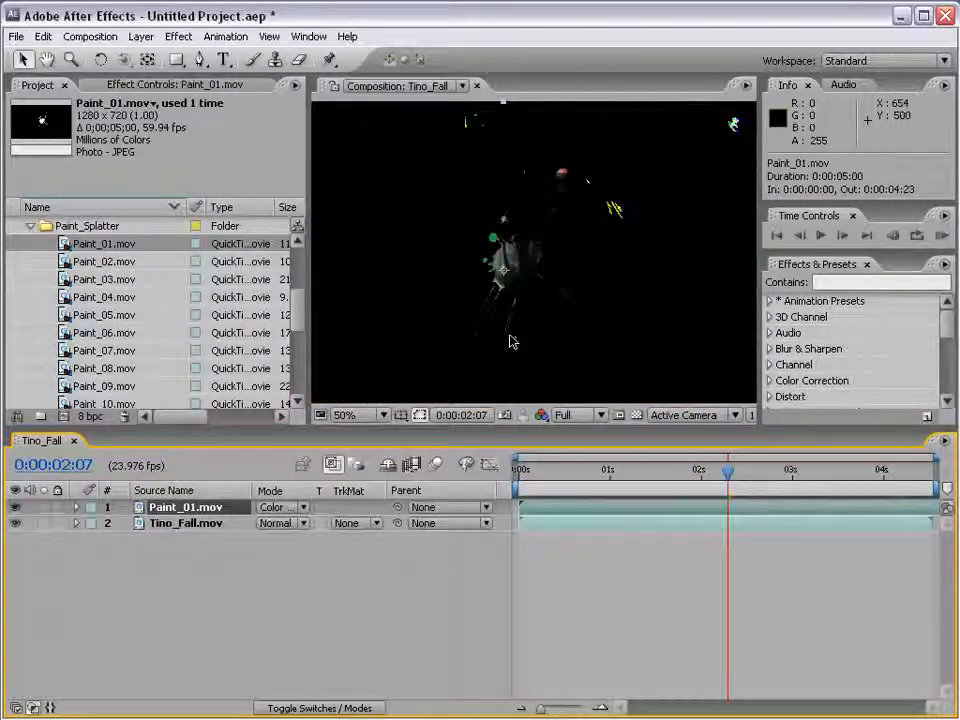
# Try the Color Burn and Linear Dodge blending modes on Paint_01.mov, and return the layer to Normal
pyautogui.click(285, 508)
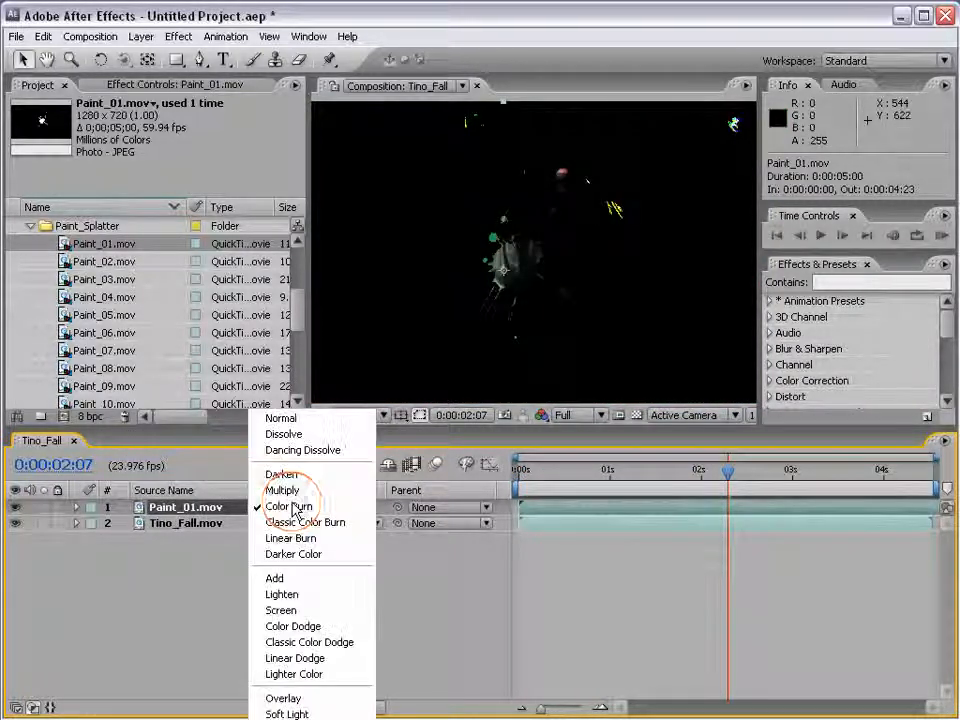
pyautogui.click(285, 656)
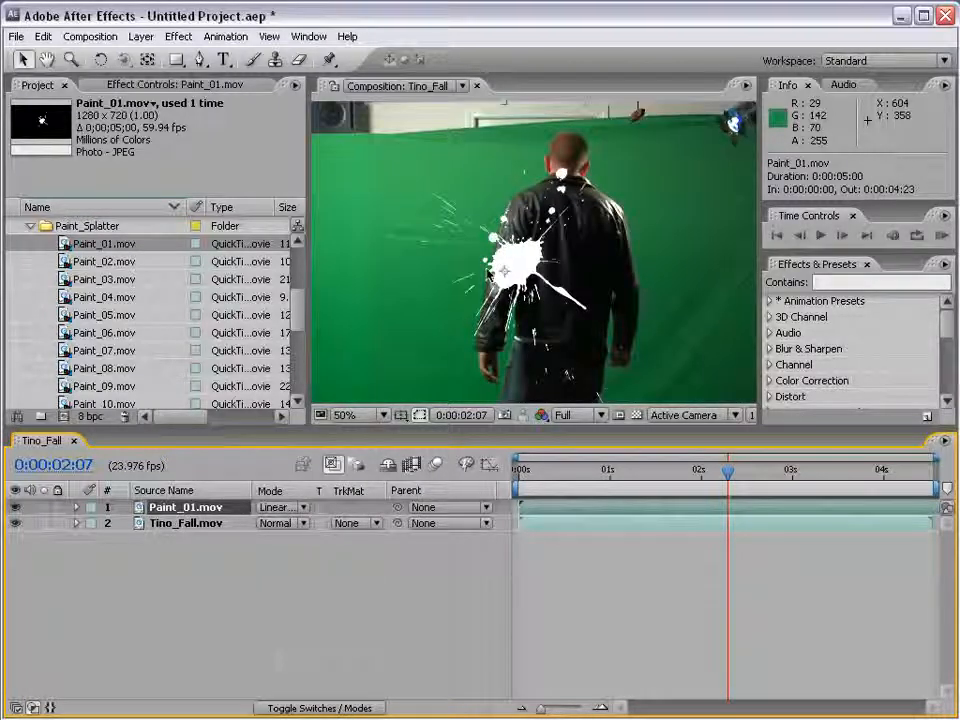
pyautogui.click(305, 507)
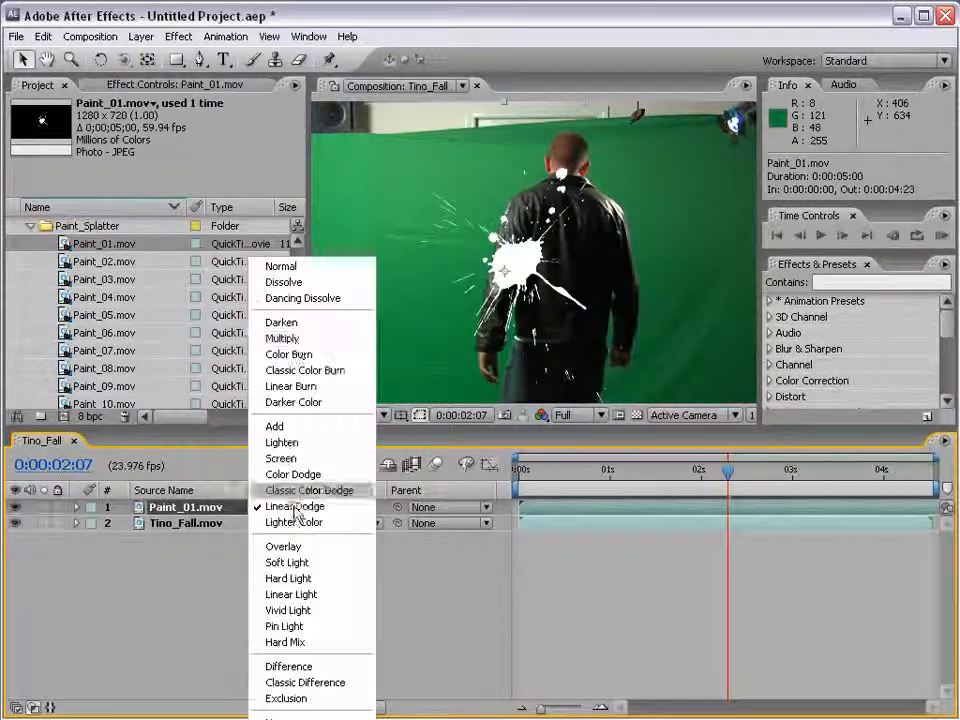
pyautogui.click(313, 267)
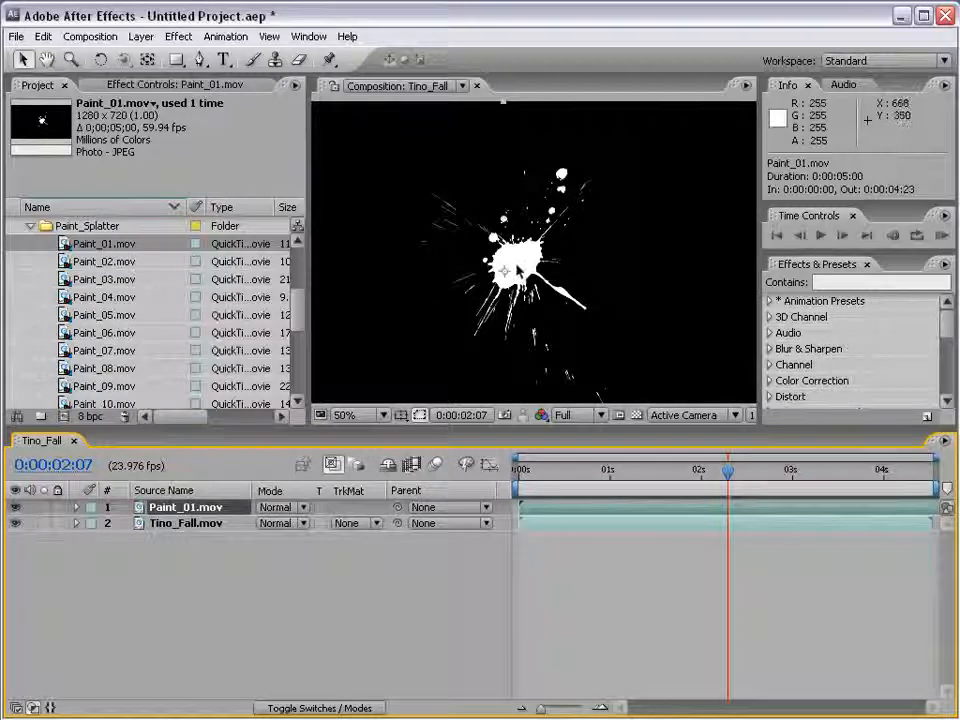
# Hide the Paint_01.mov layer and add Grunge_gray_06.jpg from the Low Grayscale folder of Grungy_Textures to the composition above it
pyautogui.click(29, 228)
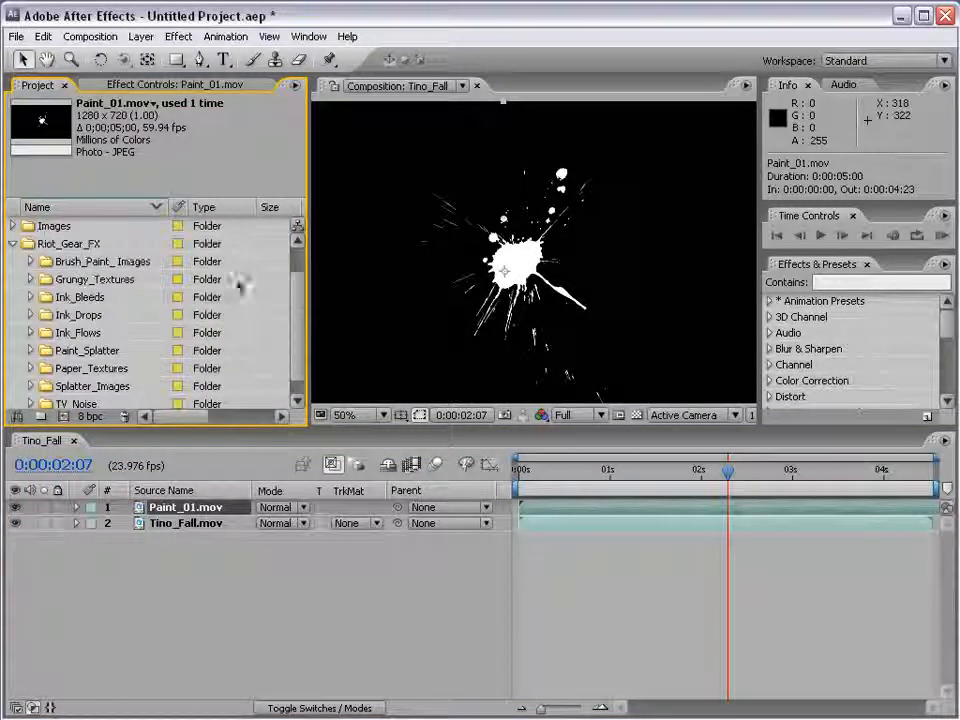
pyautogui.click(16, 508)
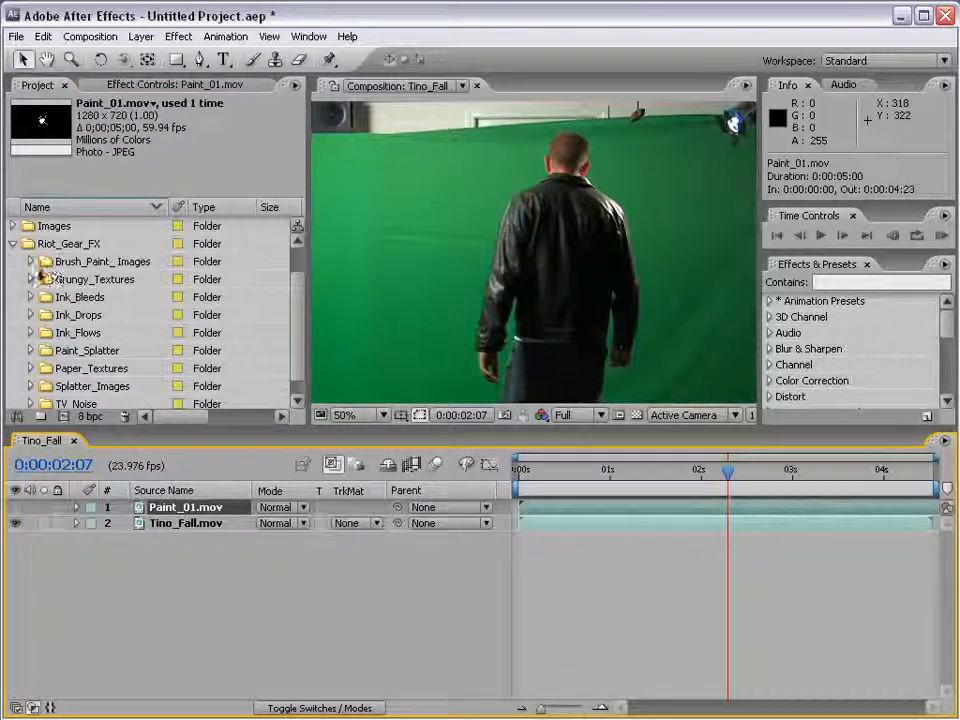
pyautogui.click(31, 281)
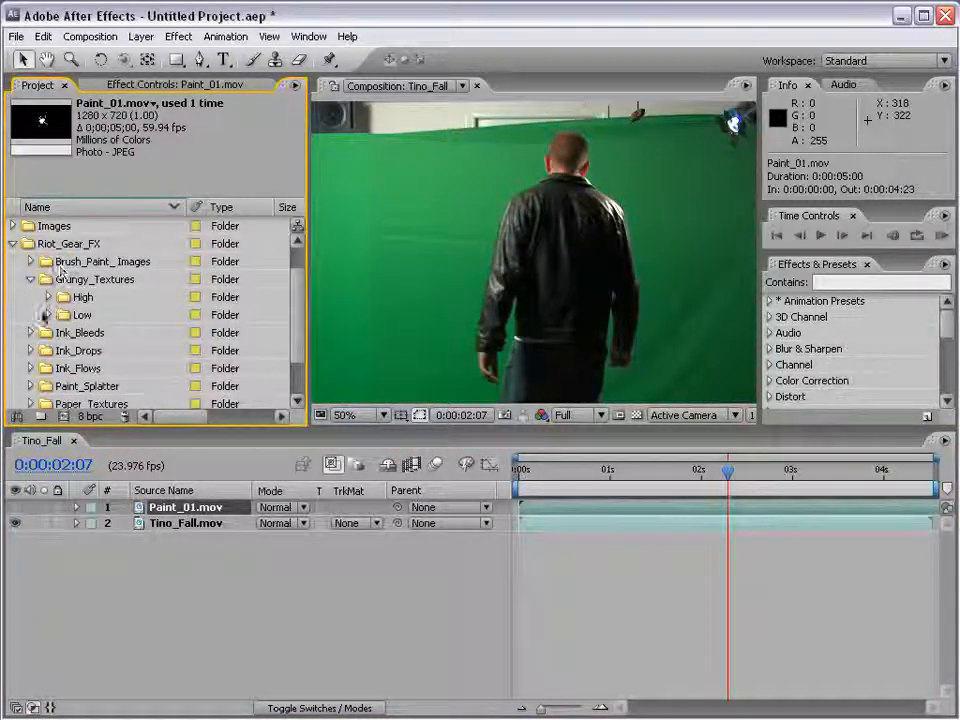
pyautogui.click(48, 314)
pyautogui.click(66, 349)
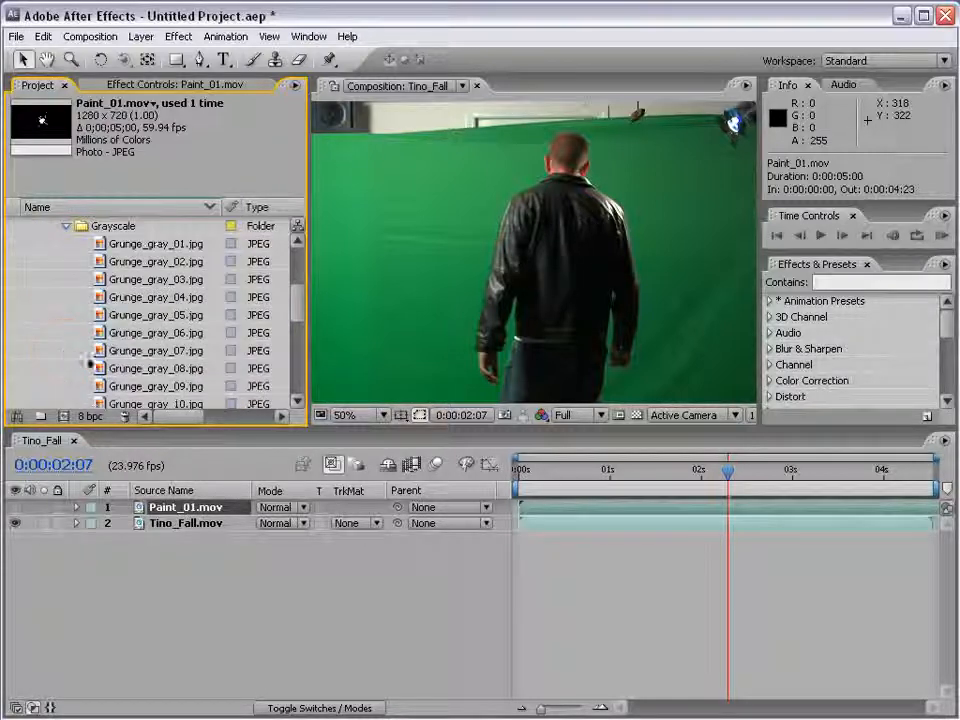
pyautogui.moveTo(137, 337); pyautogui.dragTo(586, 267)
pyautogui.scroll(-1, 557, 297)
pyautogui.scroll(1, 540, 300)
# Set the Grunge_gray_06.jpg layer's blending mode to Multiply and reposition the texture to about 692, 308.5
pyautogui.click(278, 507)
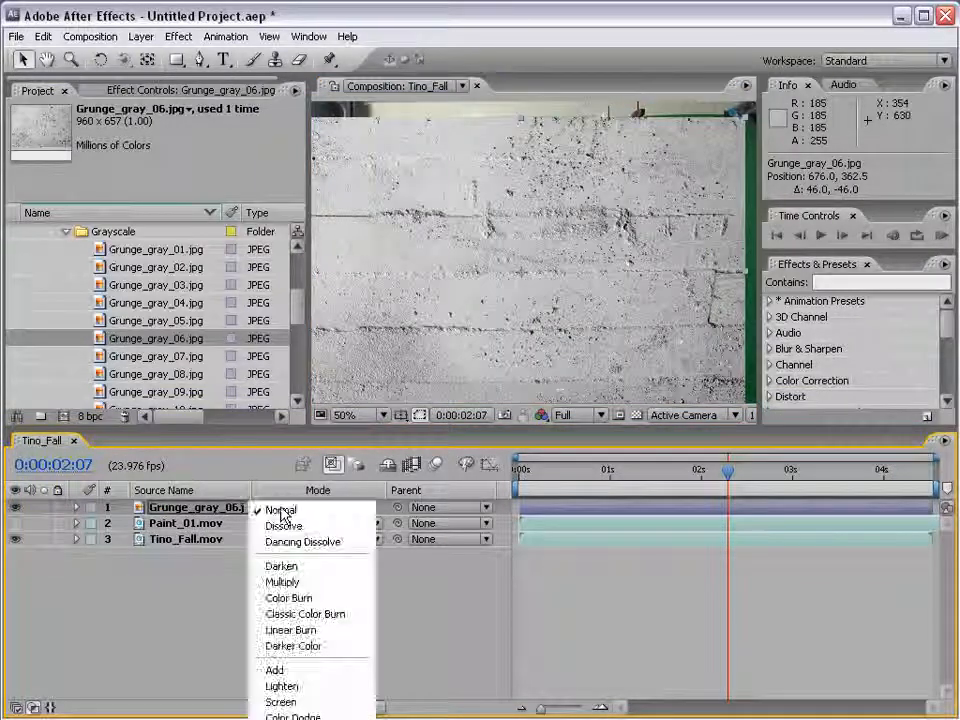
pyautogui.click(282, 581)
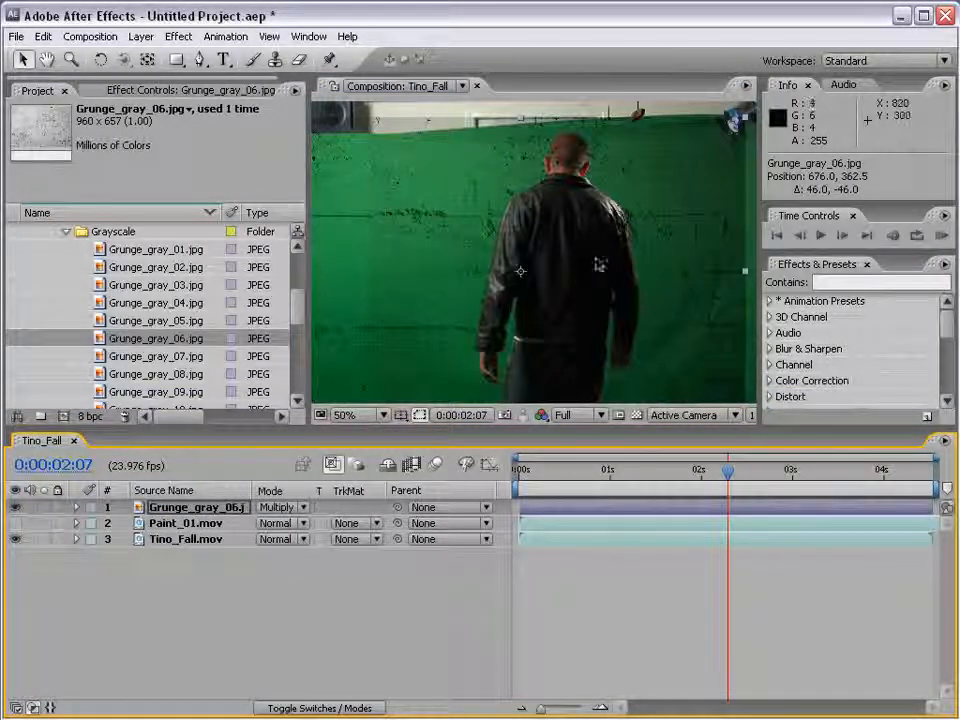
pyautogui.moveTo(545, 273); pyautogui.dragTo(528, 246)
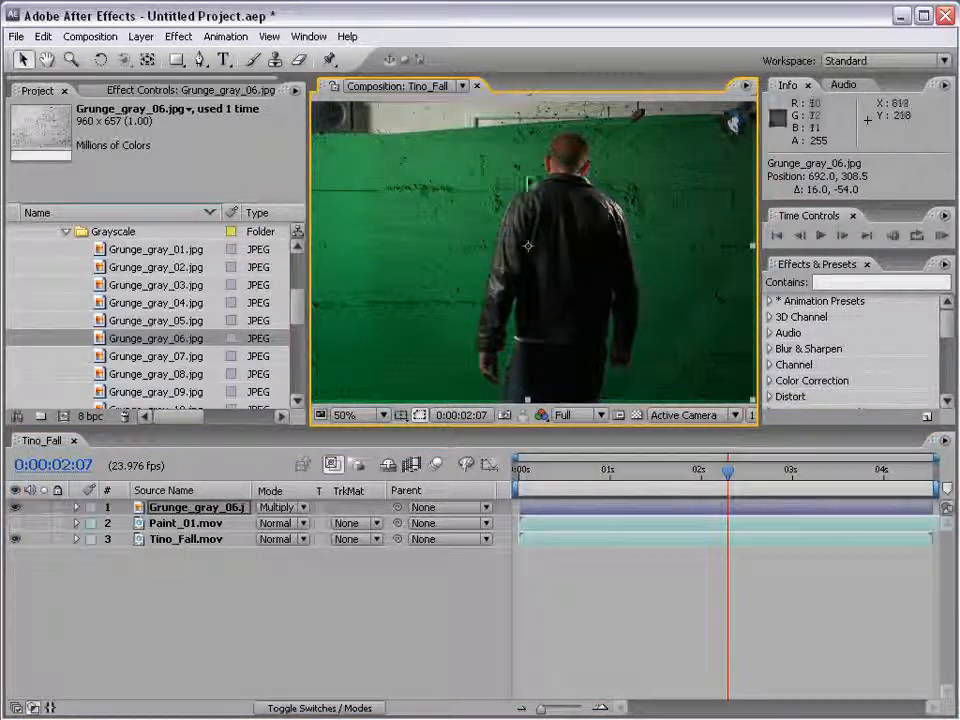
pyautogui.press('.')
pyautogui.press(',')
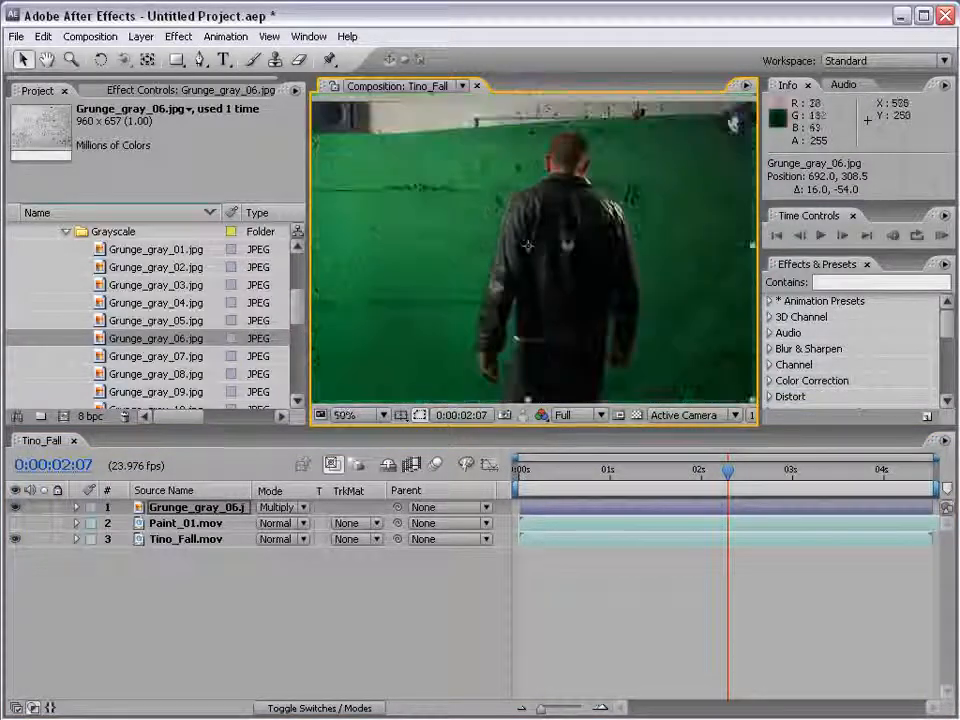
# Change the Grunge_gray_06.jpg layer's blending mode to Screen and move the texture to about 700, 350.5
pyautogui.click(278, 507)
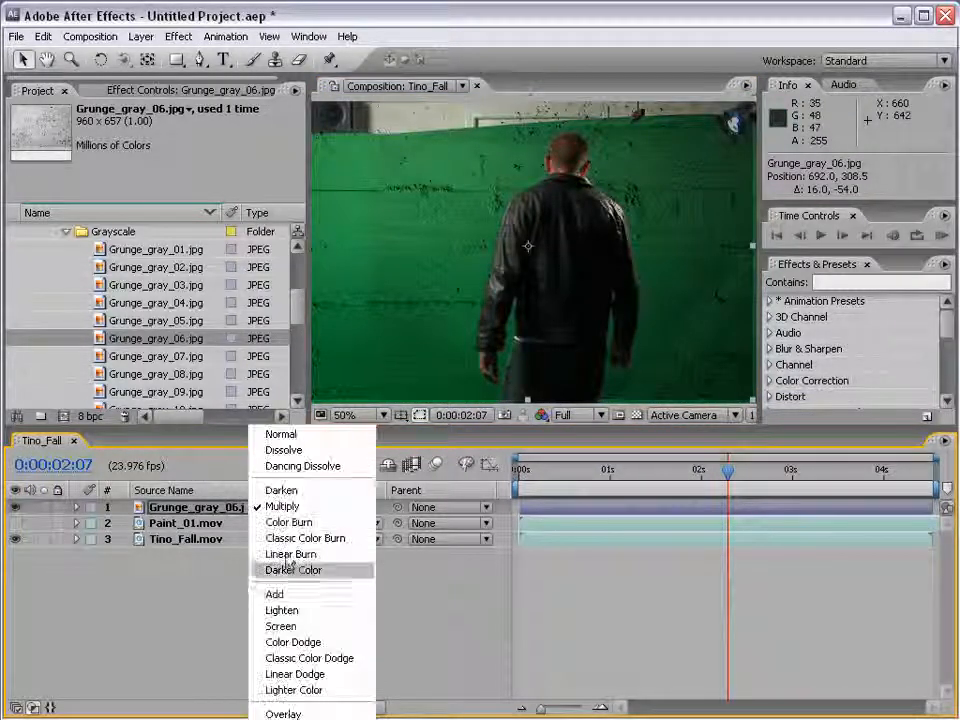
pyautogui.click(295, 628)
pyautogui.moveTo(579, 221); pyautogui.dragTo(583, 242)
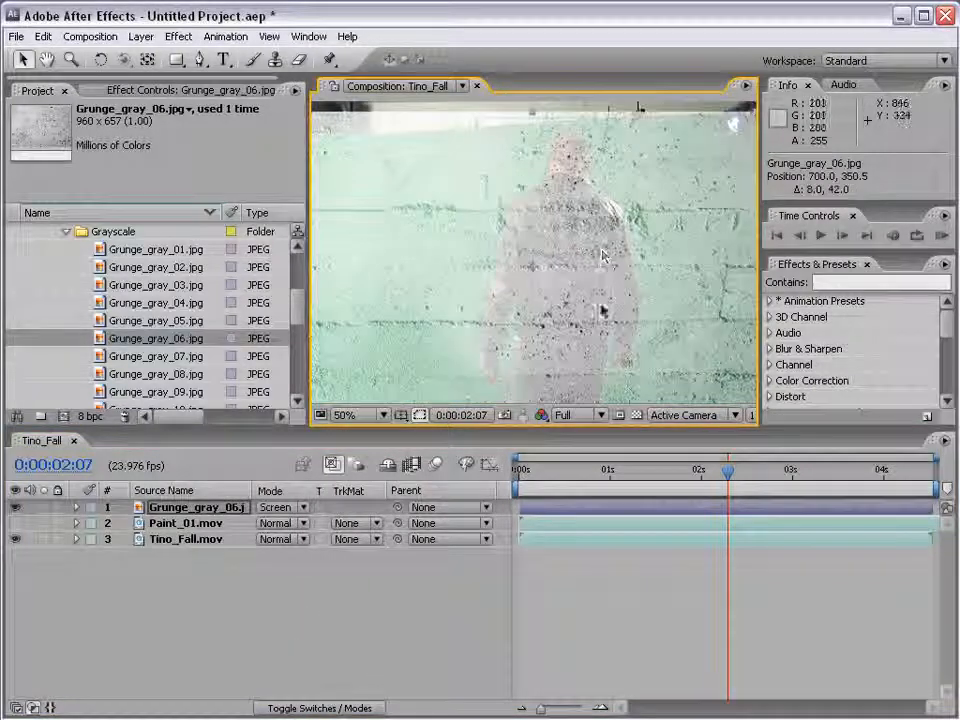
pyautogui.press('.')
pyautogui.press(',')
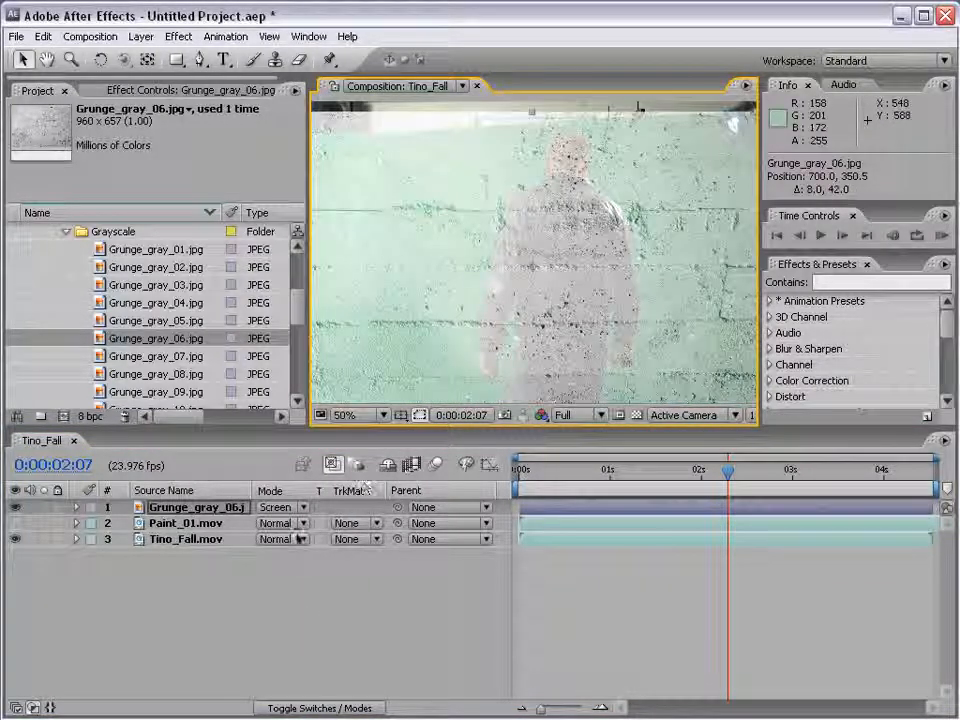
# Switch the Grunge_gray_06.jpg layer's blending mode to Overlay and check it over the full frame
pyautogui.click(287, 509)
pyautogui.click(287, 510)
pyautogui.click(294, 596)
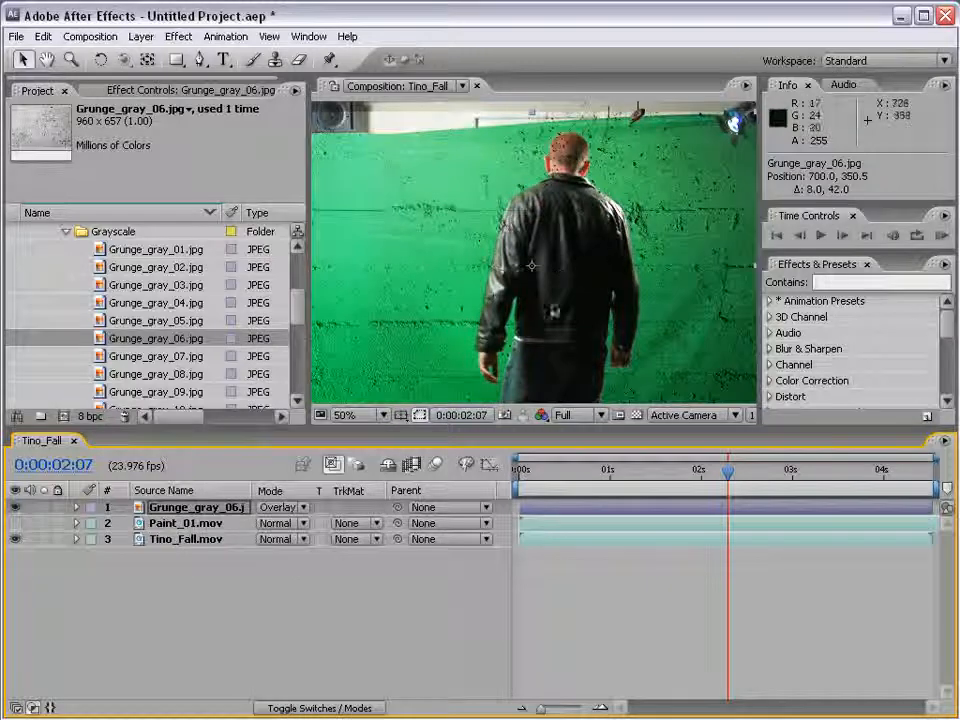
pyautogui.press(',')
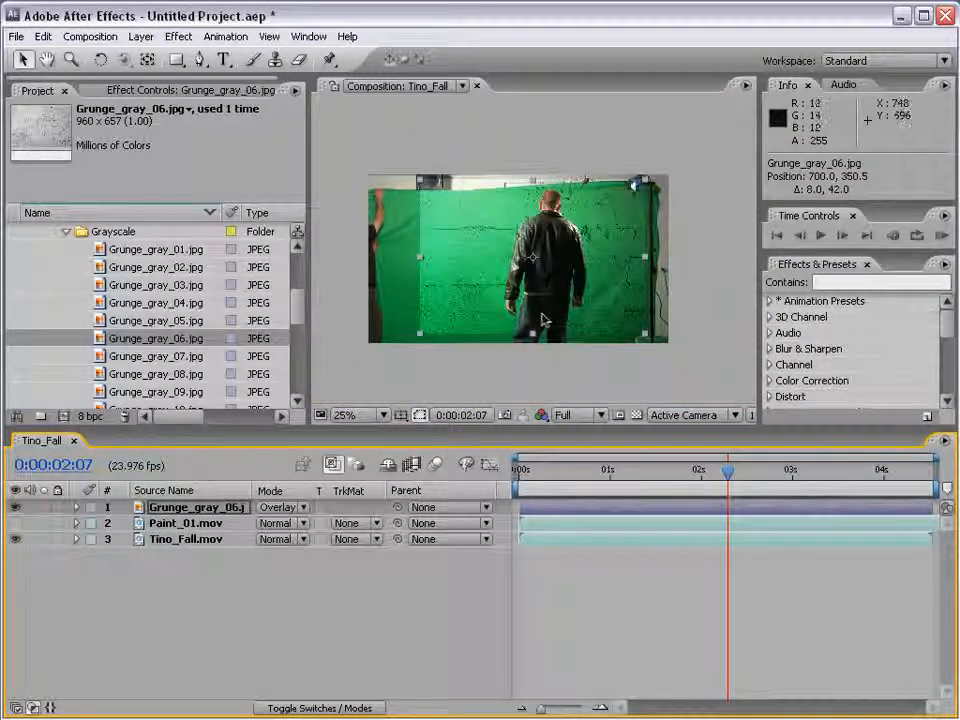
pyautogui.press('.')
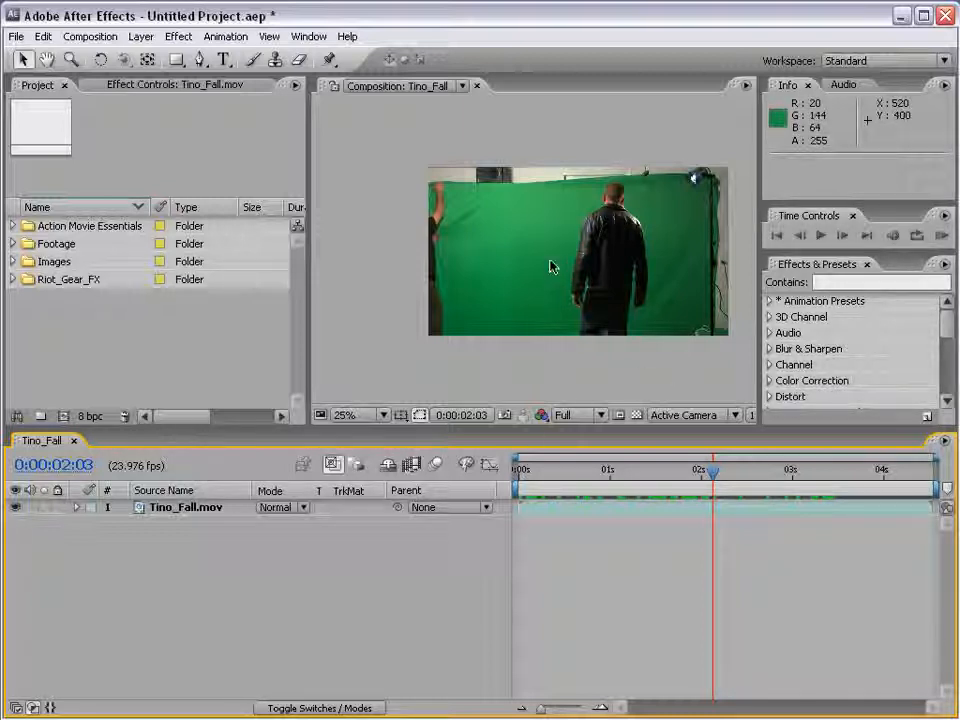
pyautogui.scroll(1, 535, 240)
pyautogui.scroll(-1, 535, 240)
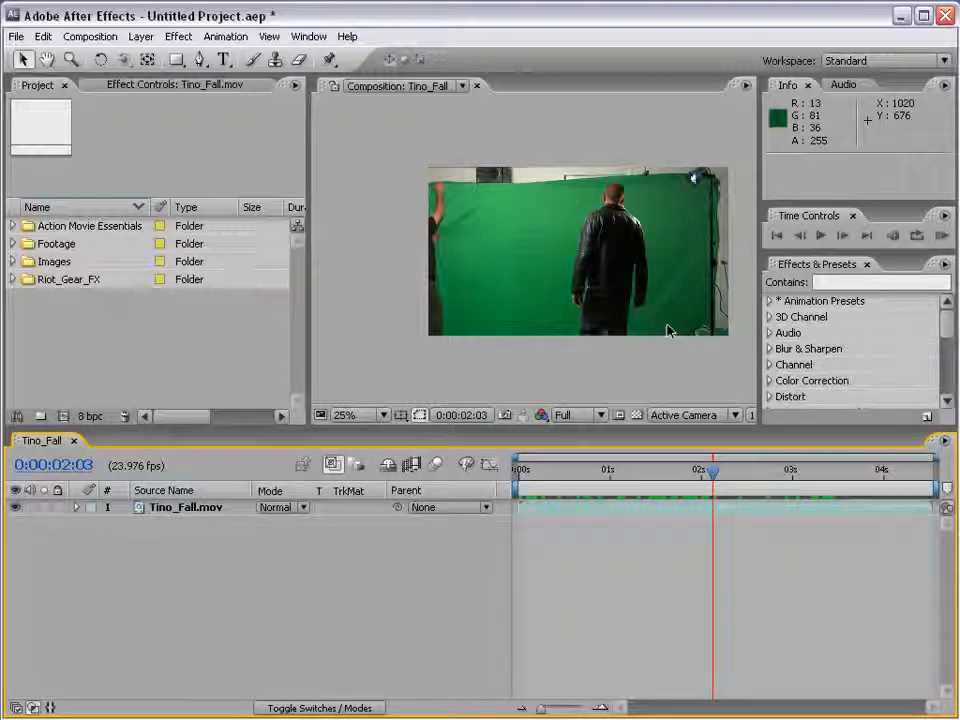
pyautogui.click(636, 414)
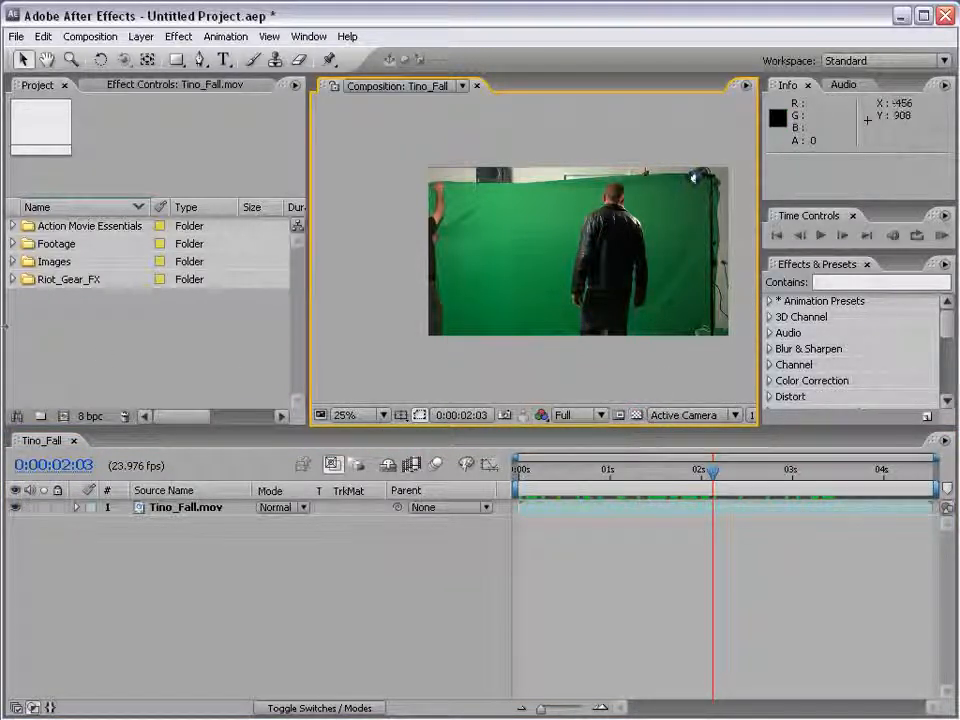
# Add Drop_01.mov from the Ink_Drops folder of Riot_Gear_FX above Tino_Fall and shift it to start at -0:00:07:09
pyautogui.click(13, 279)
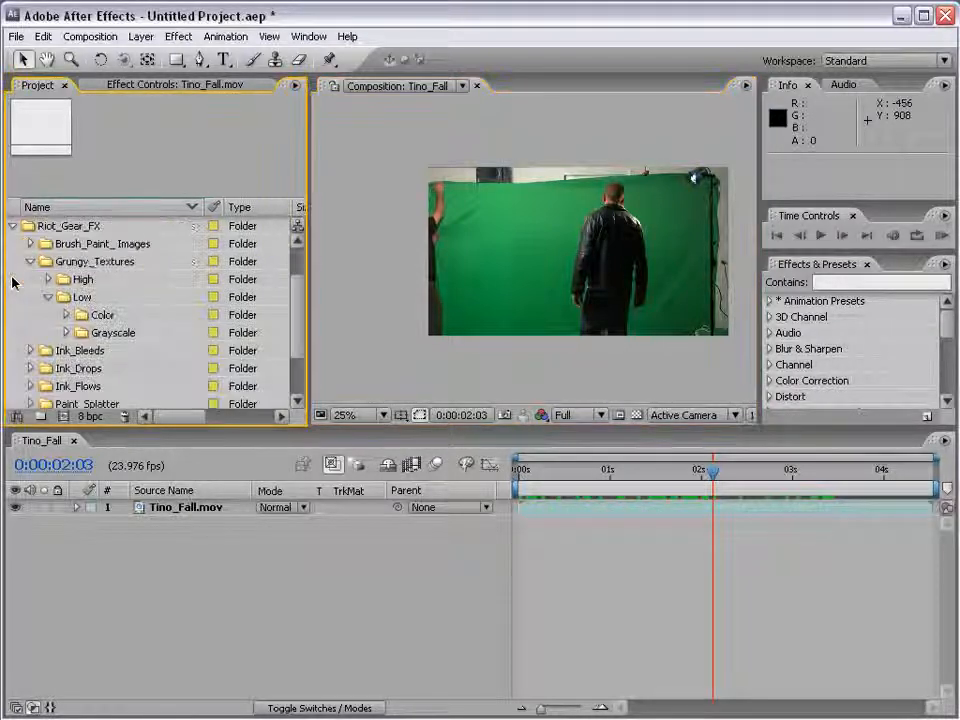
pyautogui.click(30, 262)
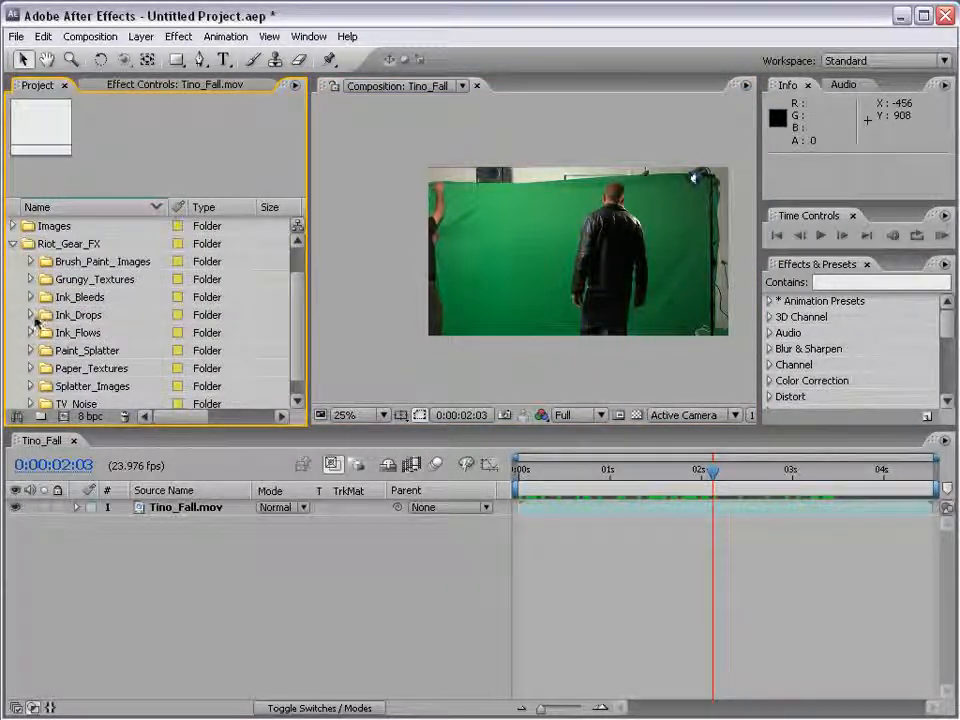
pyautogui.click(28, 316)
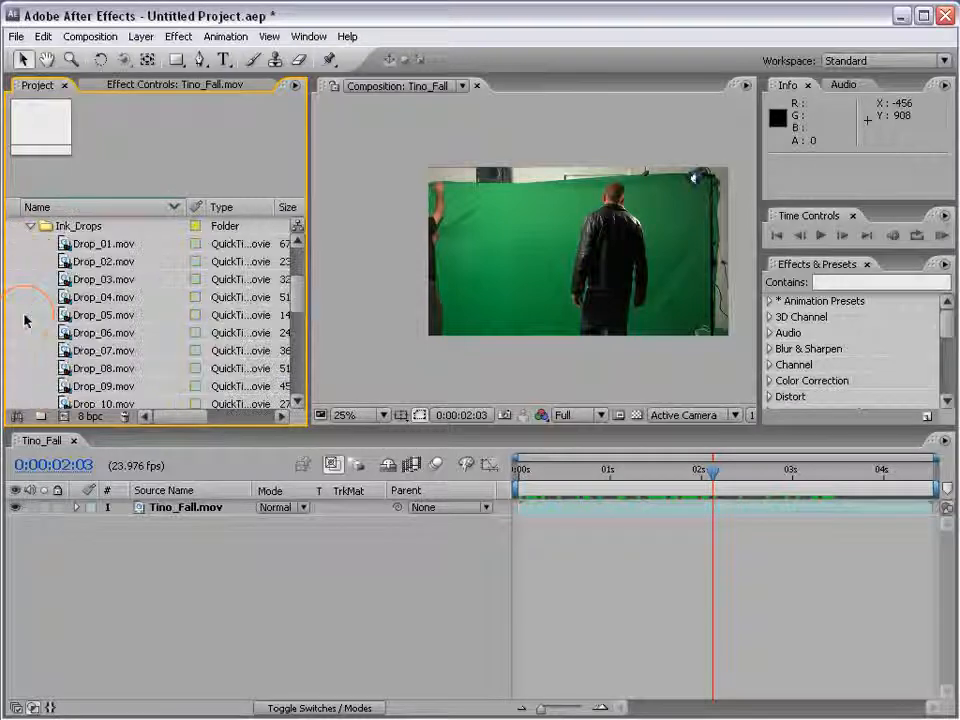
pyautogui.moveTo(62, 244); pyautogui.dragTo(575, 251)
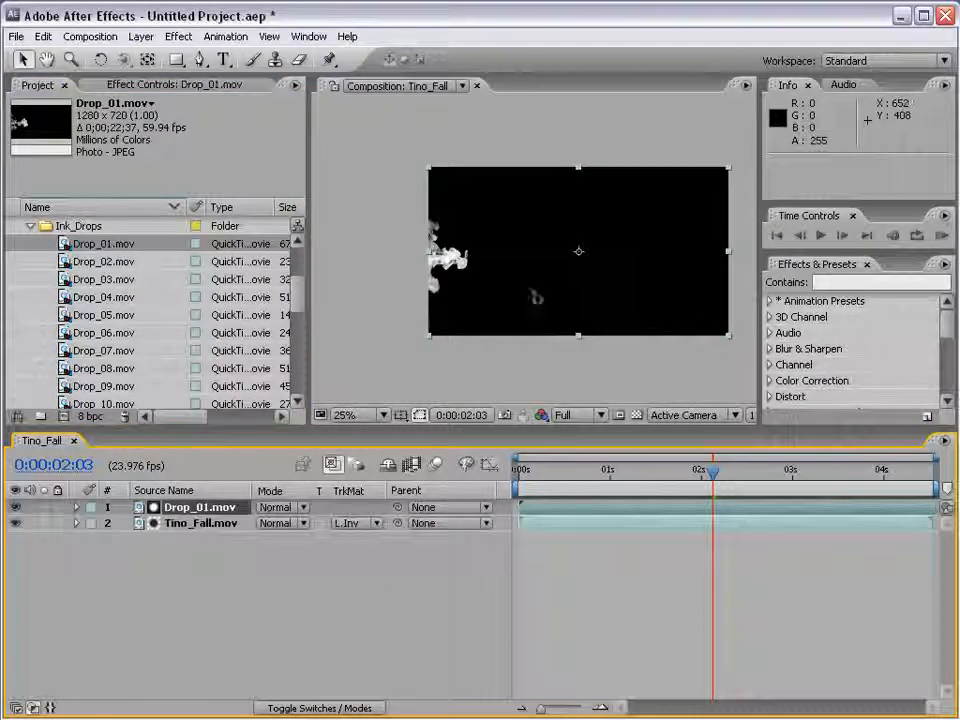
pyautogui.moveTo(766, 507)
pyautogui.mouseDown()
pyautogui.moveTo(450, 382)
pyautogui.moveTo(300, 385)
pyautogui.moveTo(345, 300)
pyautogui.moveTo(370, 278)
pyautogui.mouseUp()
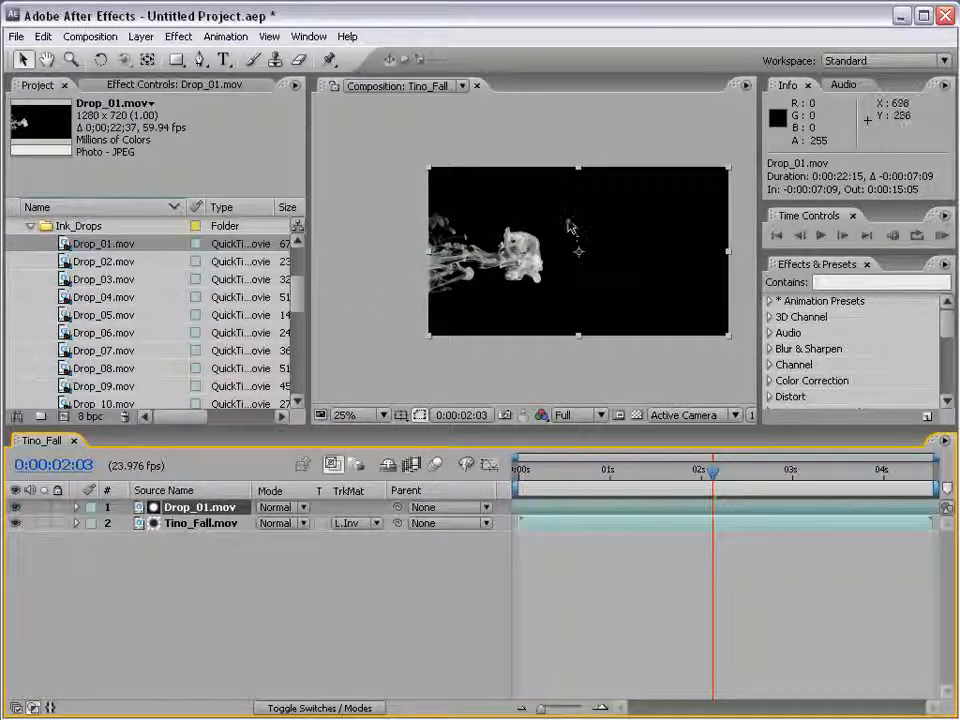
pyautogui.press('.')
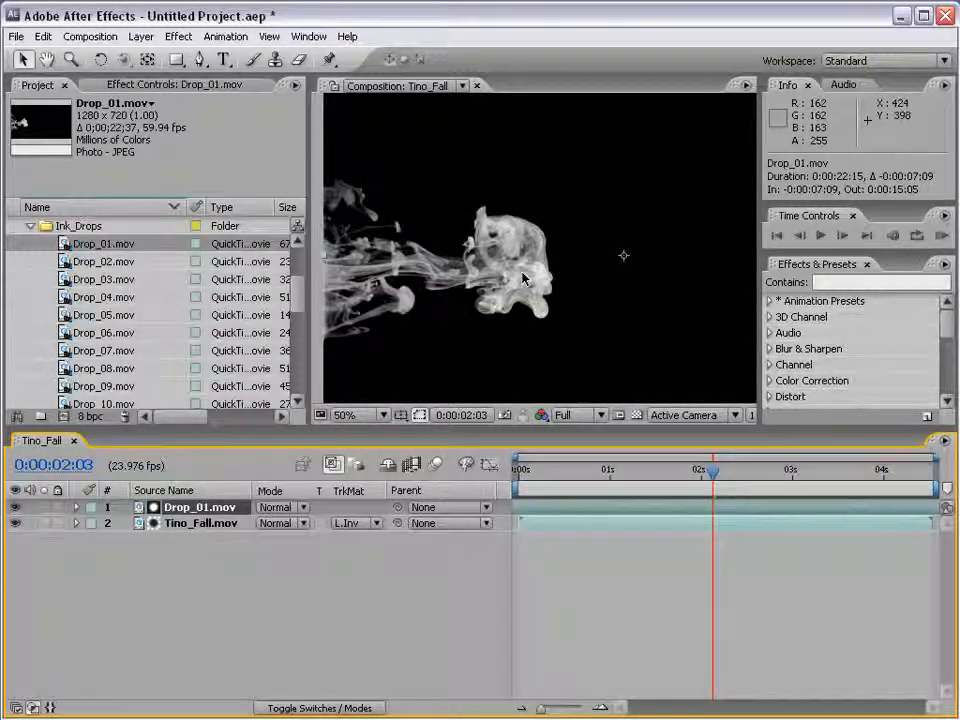
# Set the Tino_Fall.mov layer's track matte to No Track Matte and review the available matte options
pyautogui.click(100, 523)
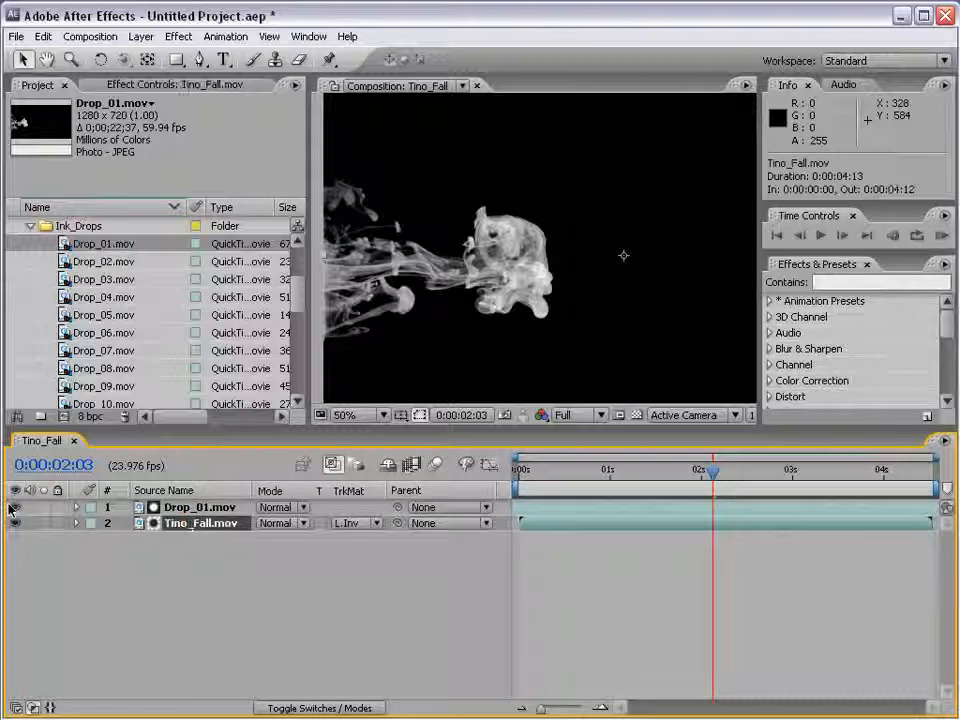
pyautogui.click(345, 523)
pyautogui.click(370, 450)
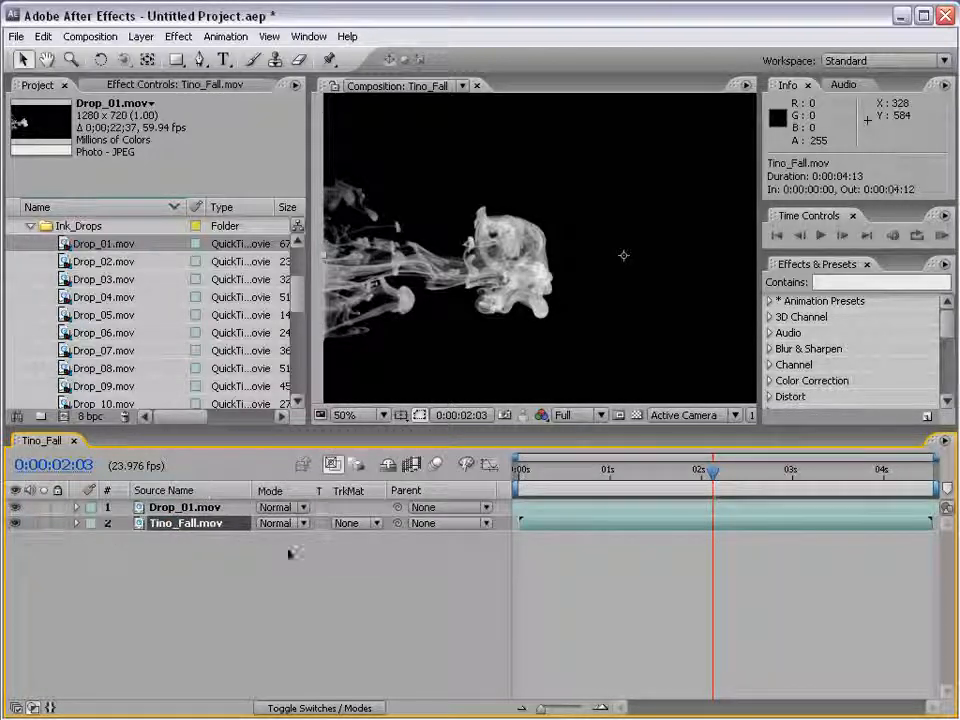
pyautogui.click(355, 524)
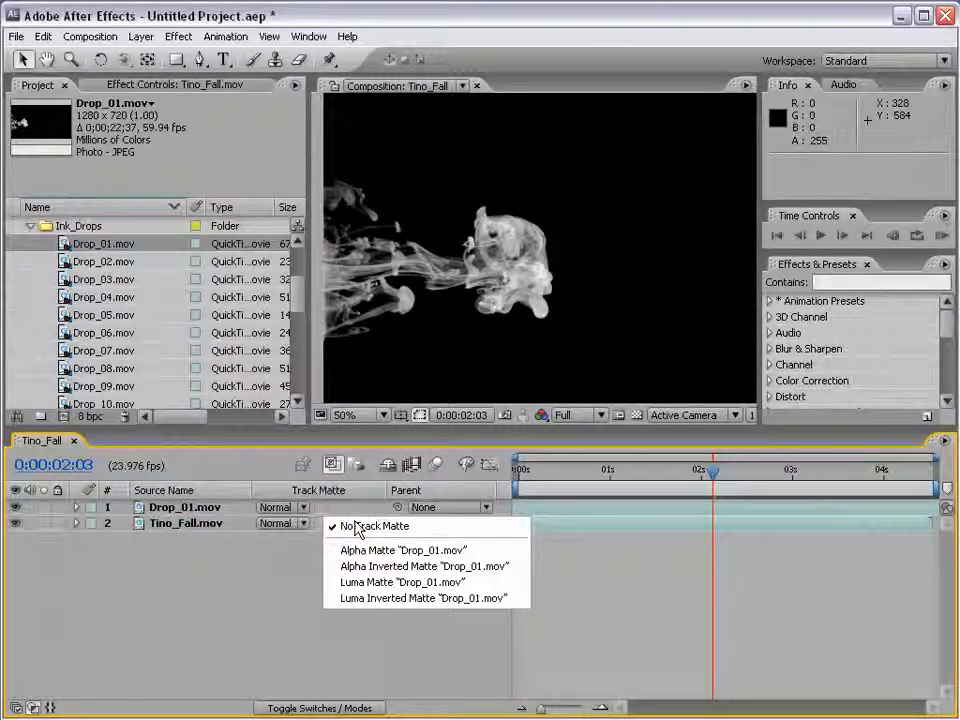
# Set Tino_Fall.mov's track matte to Luma Matte "Drop_01.mov"
pyautogui.click(162, 508)
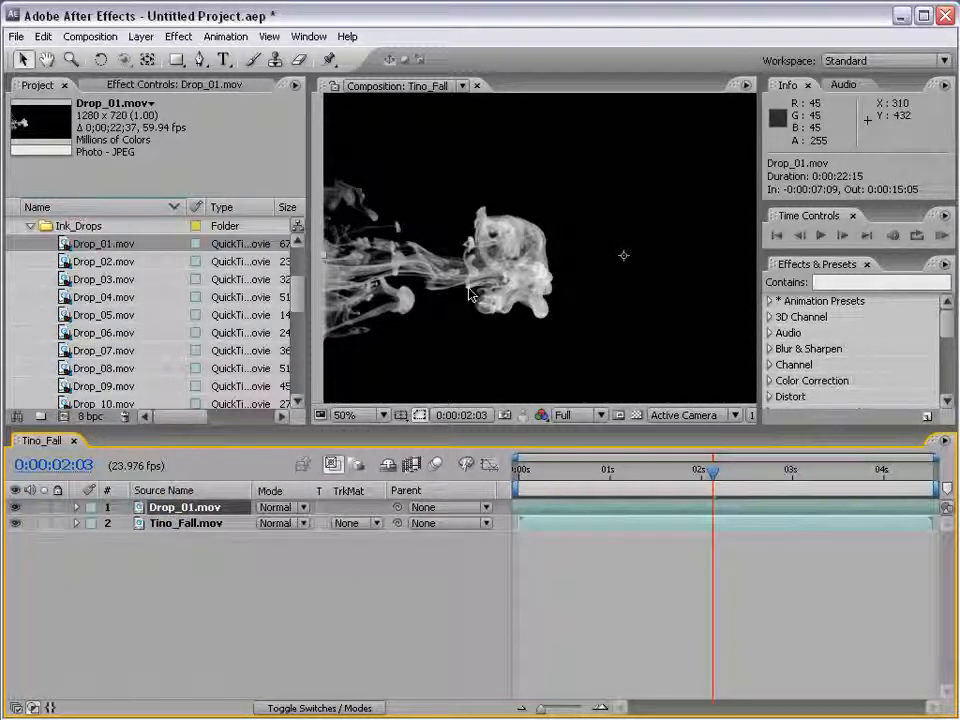
pyautogui.click(176, 523)
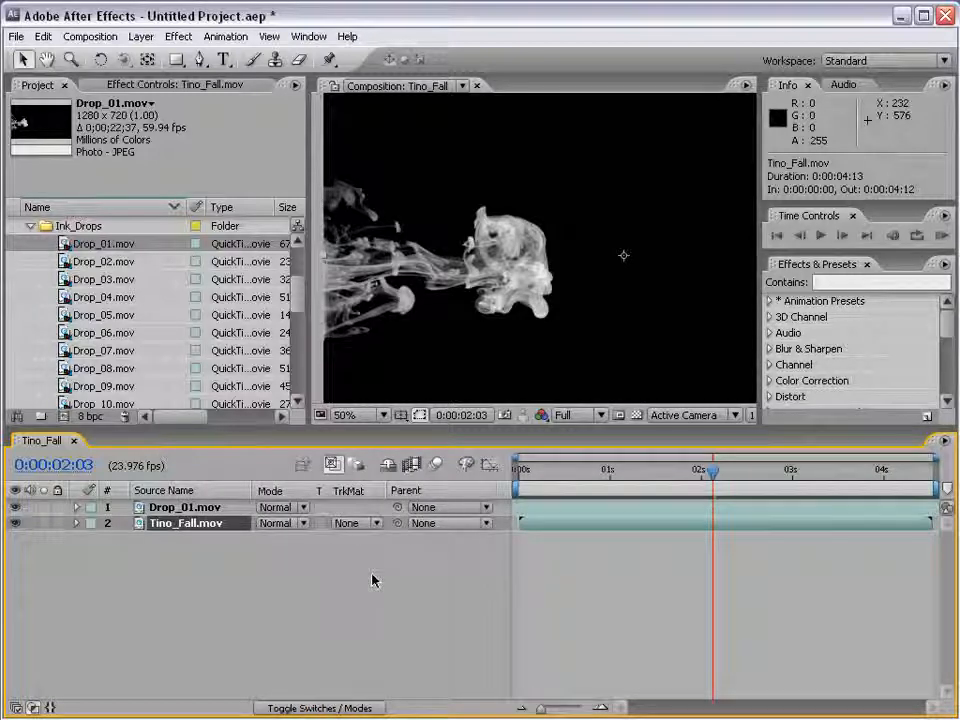
pyautogui.click(355, 523)
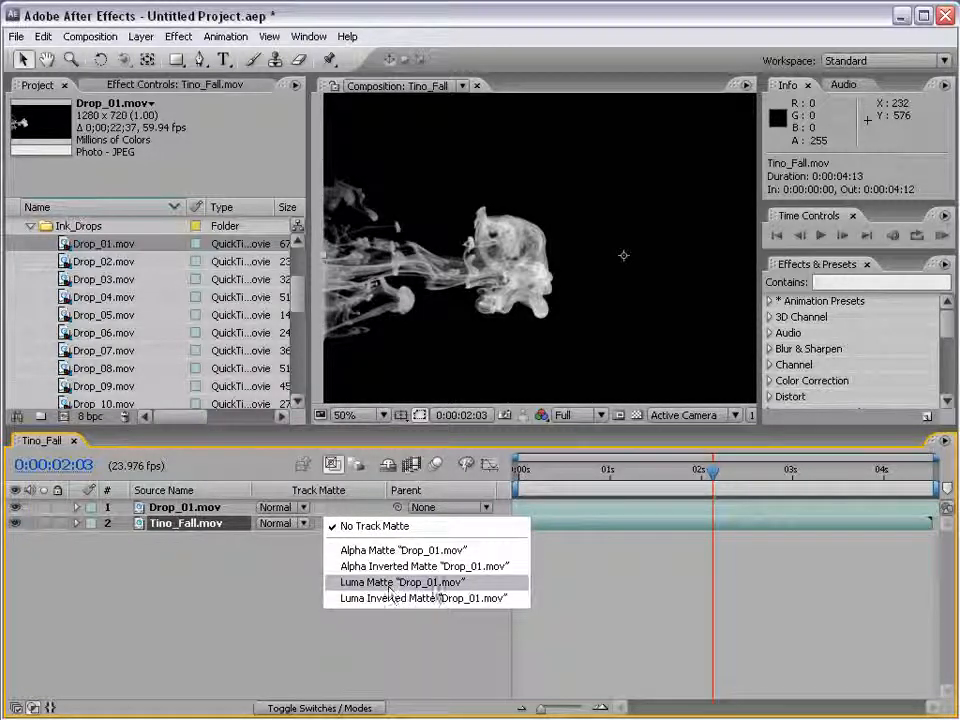
pyautogui.click(432, 584)
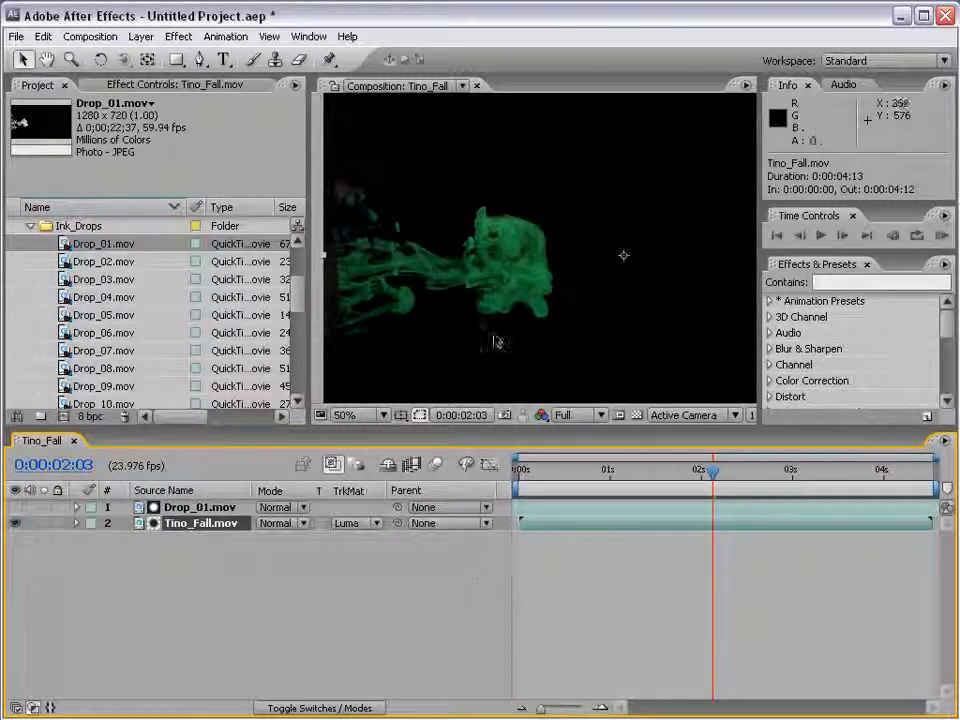
# Turn on the transparency grid and toggle Drop_01.mov's visibility to compare the ink clip with the matted footage
pyautogui.click(636, 415)
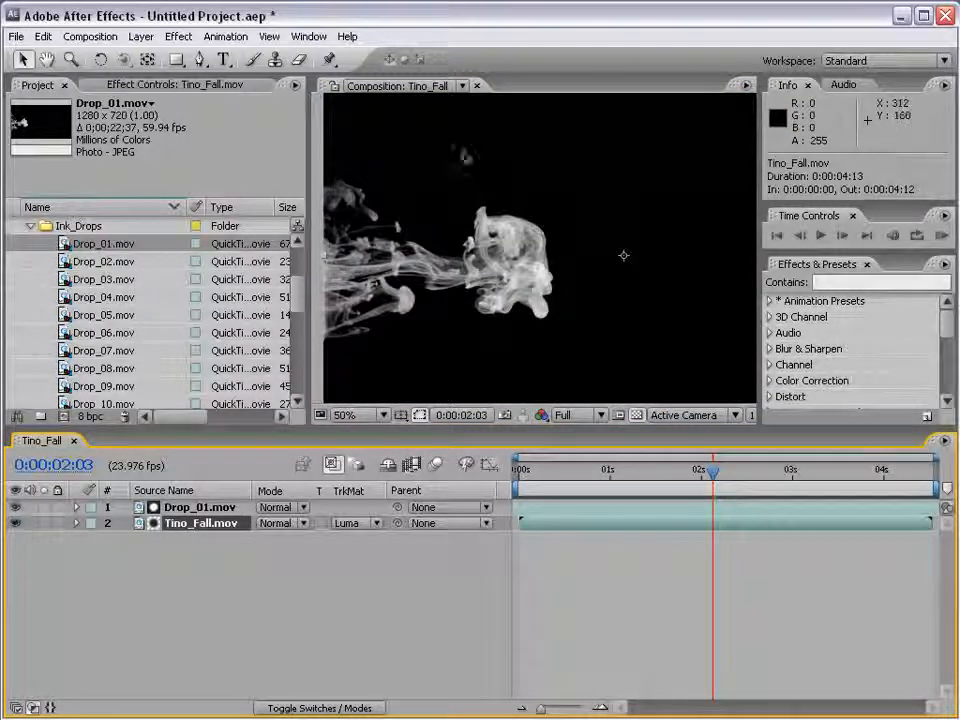
pyautogui.click(14, 509)
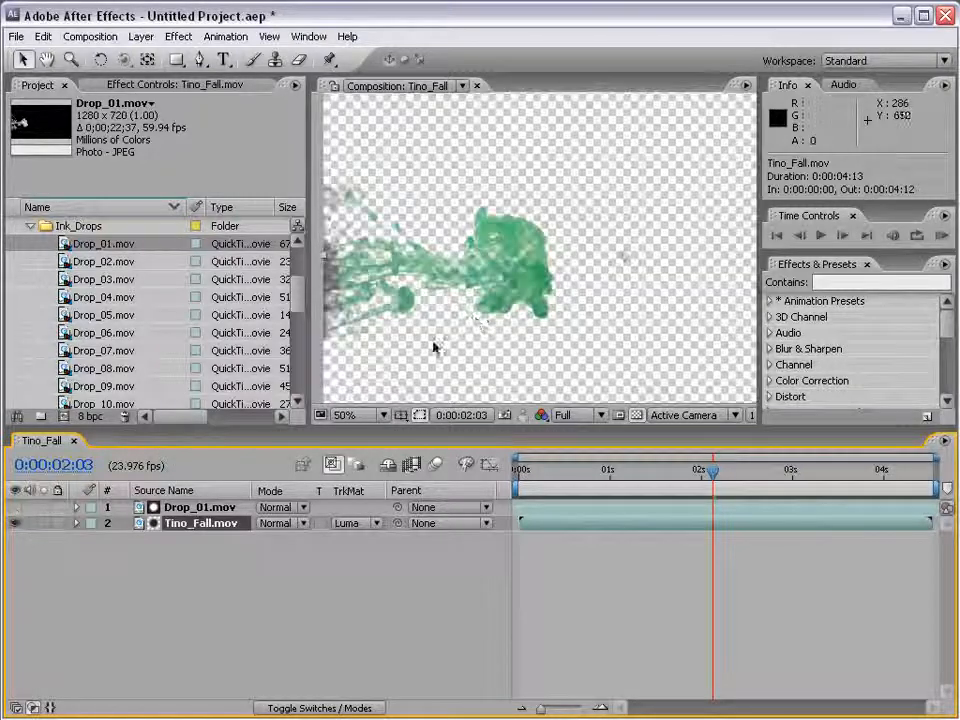
pyautogui.click(14, 507)
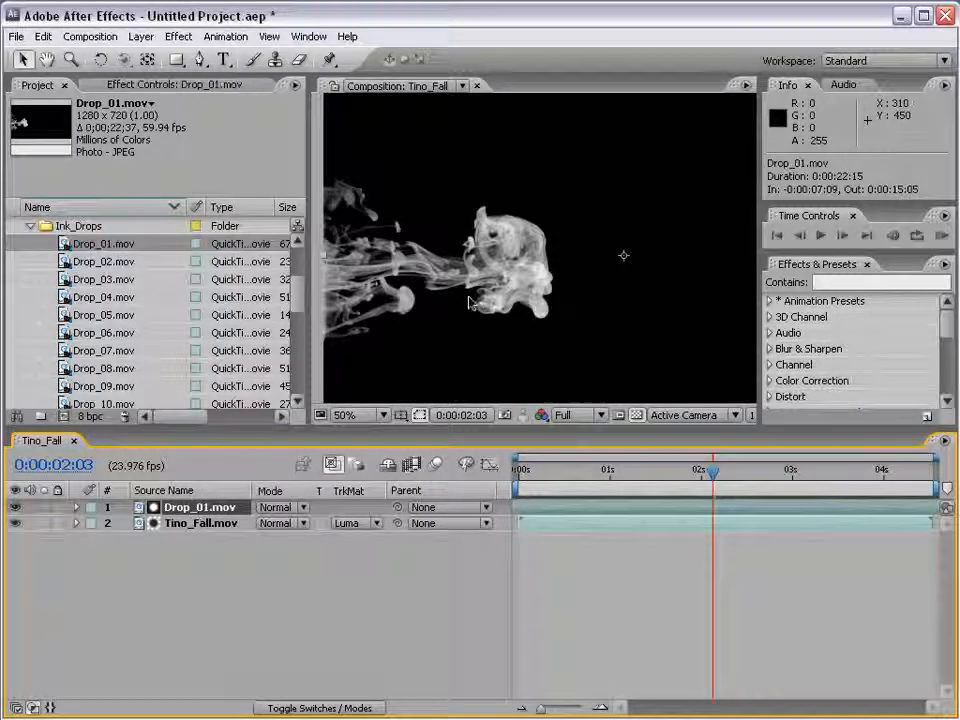
# Apply the Curves effect to Drop_01.mov and steepen its RGB curve so the gray ink turns solid white
pyautogui.click(178, 36)
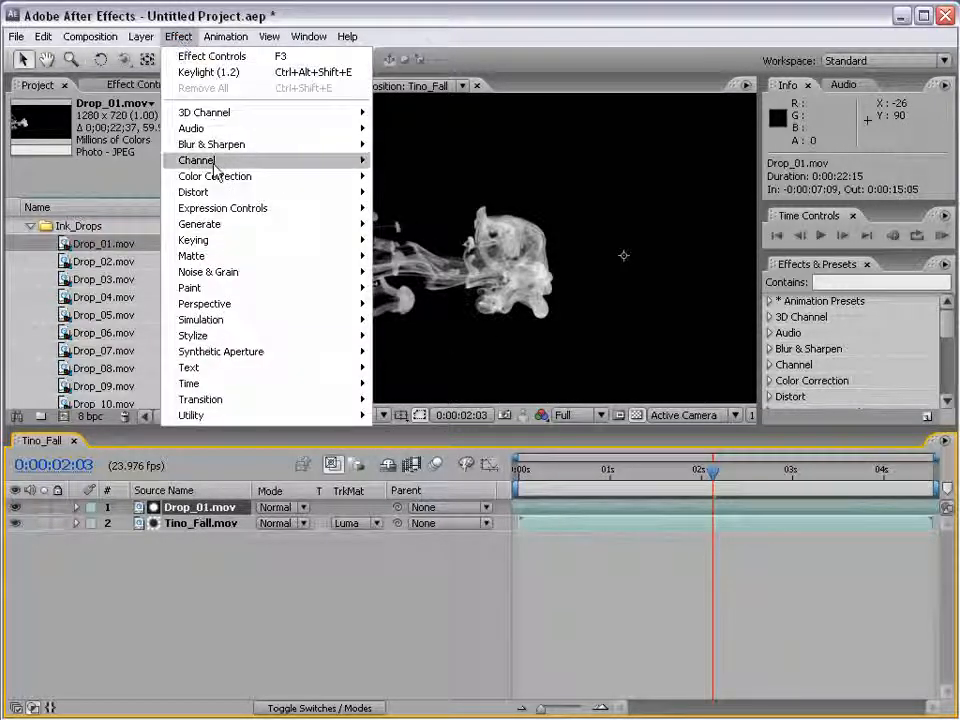
pyautogui.moveTo(215, 176)
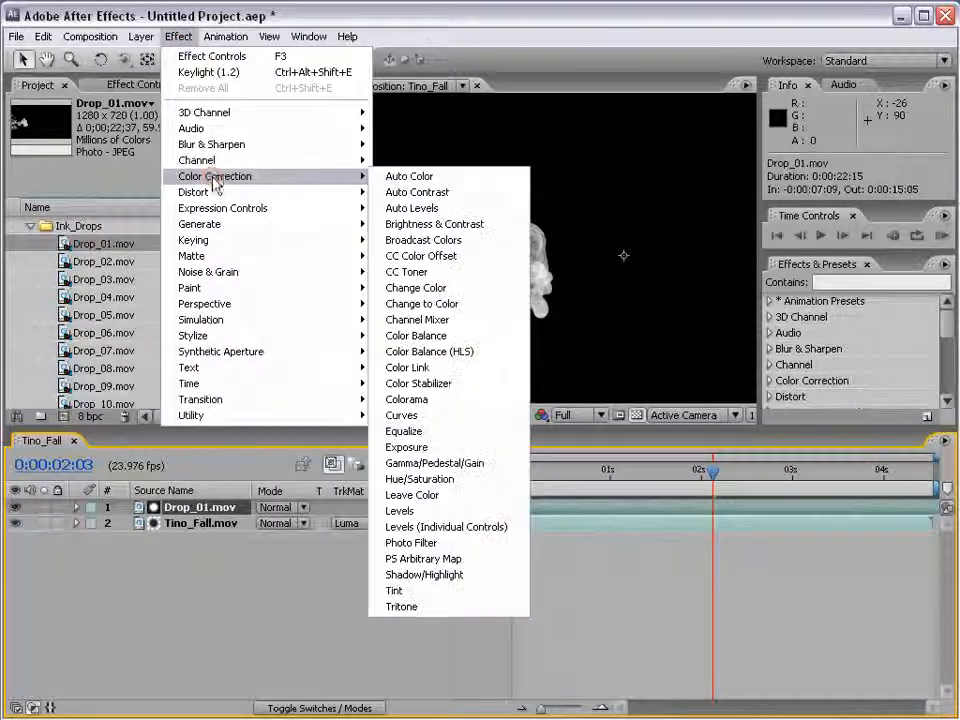
pyautogui.click(401, 418)
pyautogui.moveTo(129, 268); pyautogui.dragTo(79, 221)
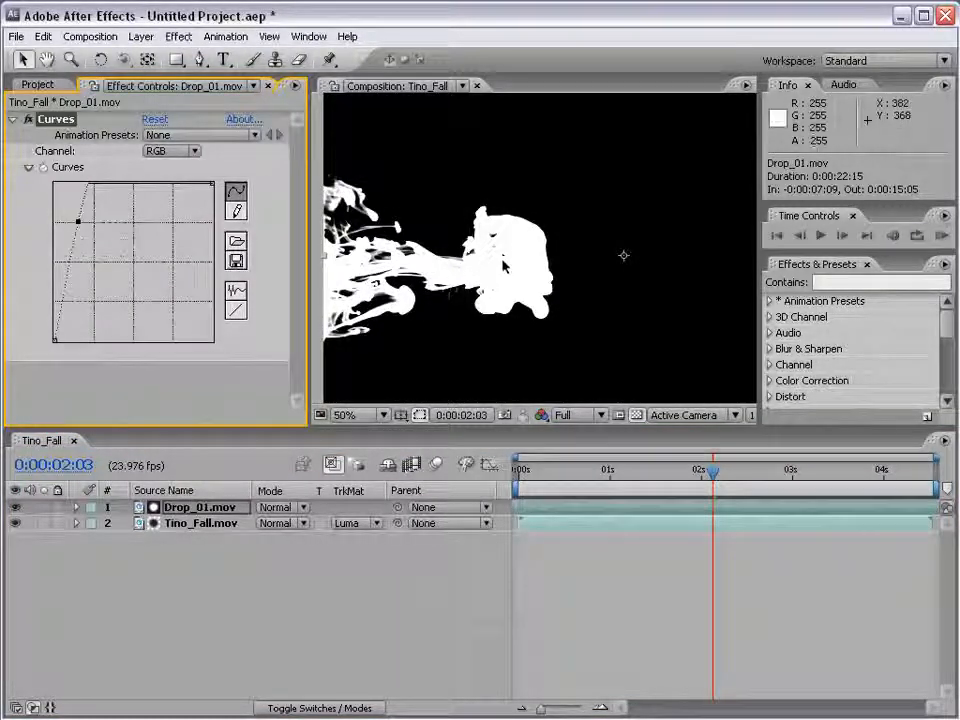
# Hide Drop_01.mov and inspect the matted footage around 0:00:03:09 with its Curves effect switched off
pyautogui.click(15, 507)
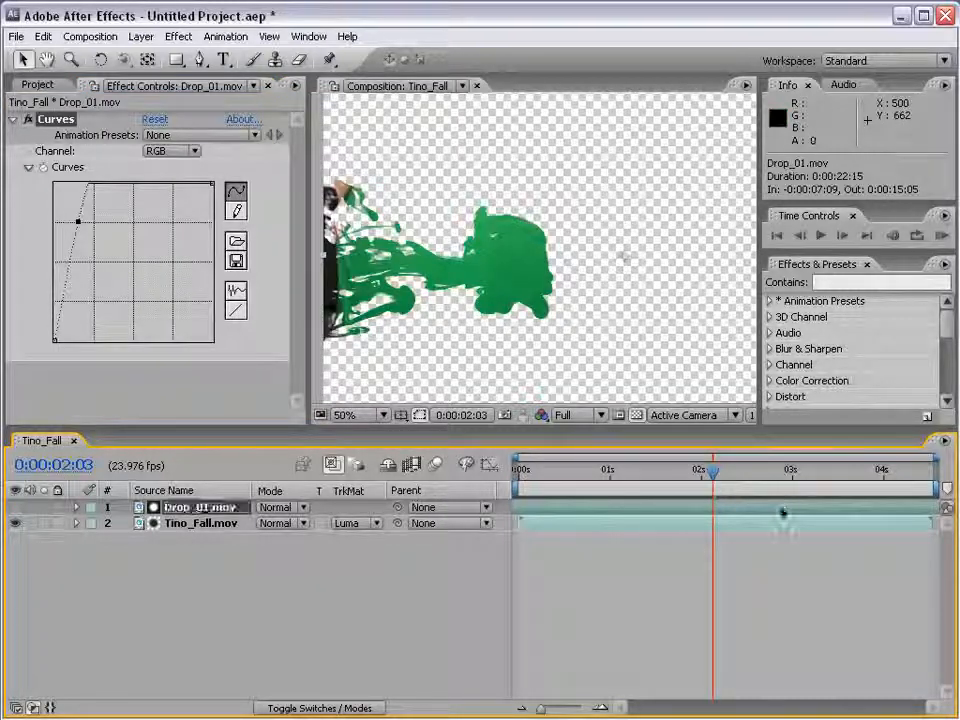
pyautogui.moveTo(713, 471); pyautogui.dragTo(826, 478)
pyautogui.click(28, 119)
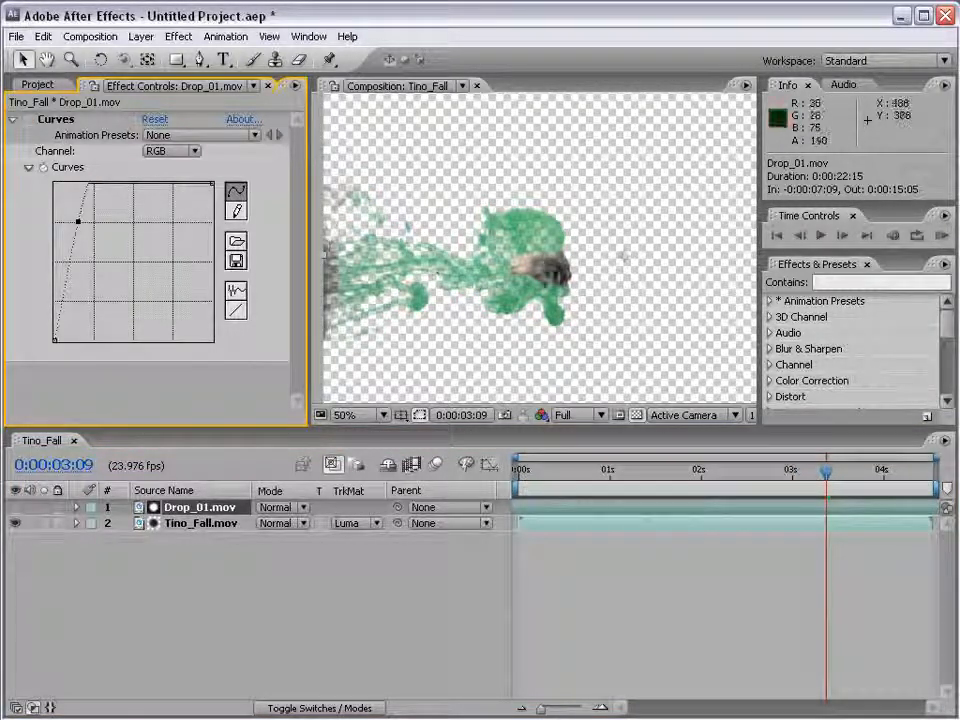
# Shift Drop_01.mov earlier to start at -0:00:12:01, then enlarge it beyond the frame and position it at 880, 316
pyautogui.scroll(2, 480, 280)
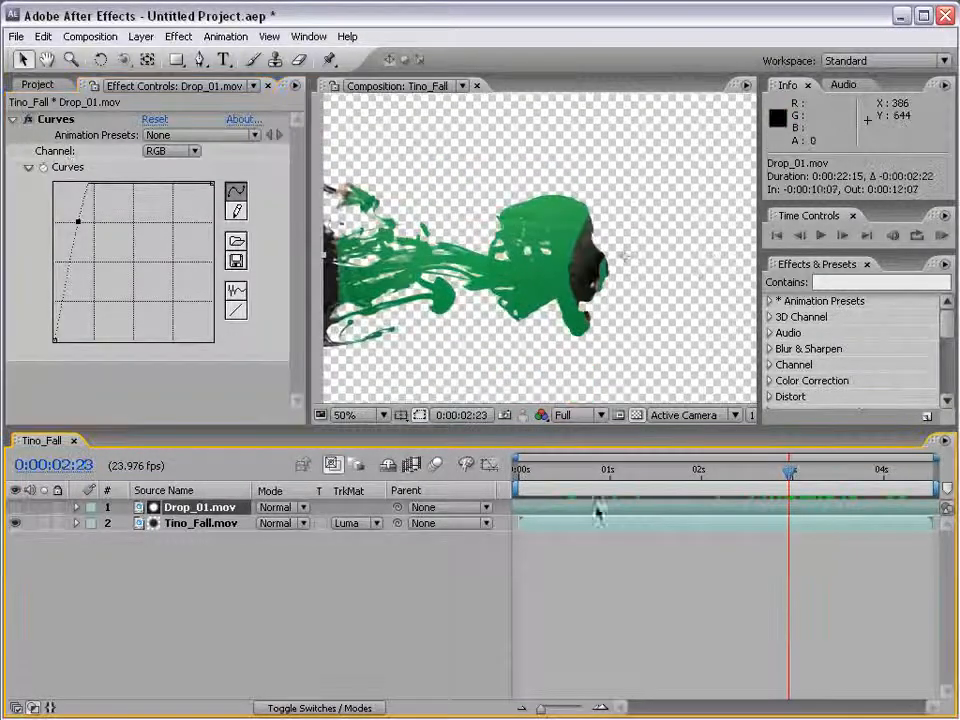
pyautogui.scroll(-2, 688, 320)
pyautogui.moveTo(730, 338); pyautogui.dragTo(826, 402)
pyautogui.moveTo(515, 320); pyautogui.dragTo(569, 312)
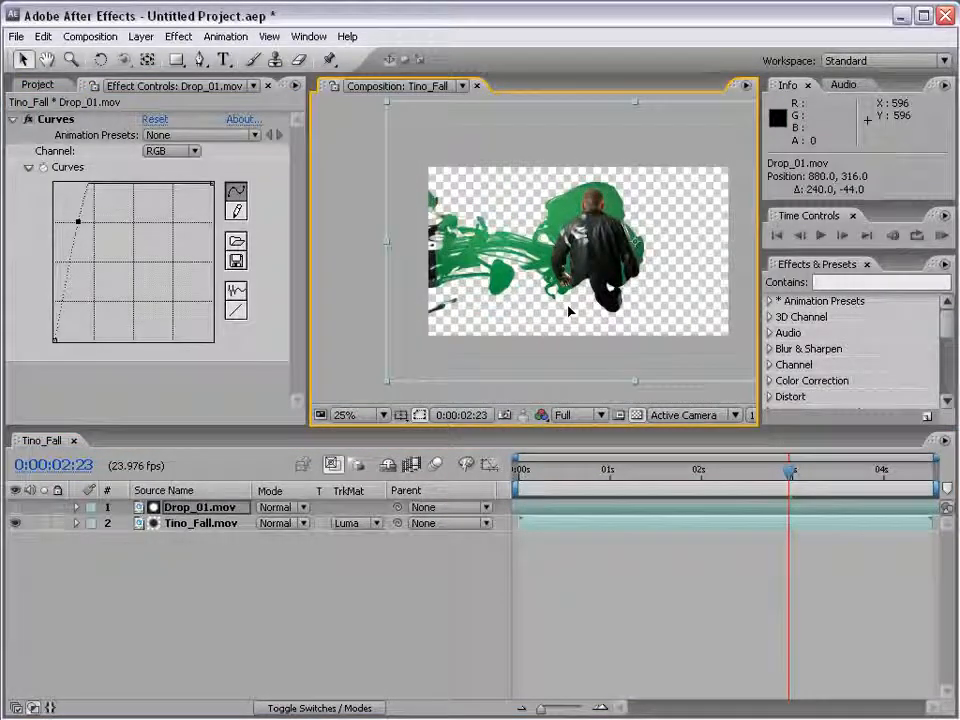
# Switch Tino_Fall.mov's track matte to Luma Inverted Matte "Drop_01.mov"
pyautogui.click(190, 526)
pyautogui.click(372, 532)
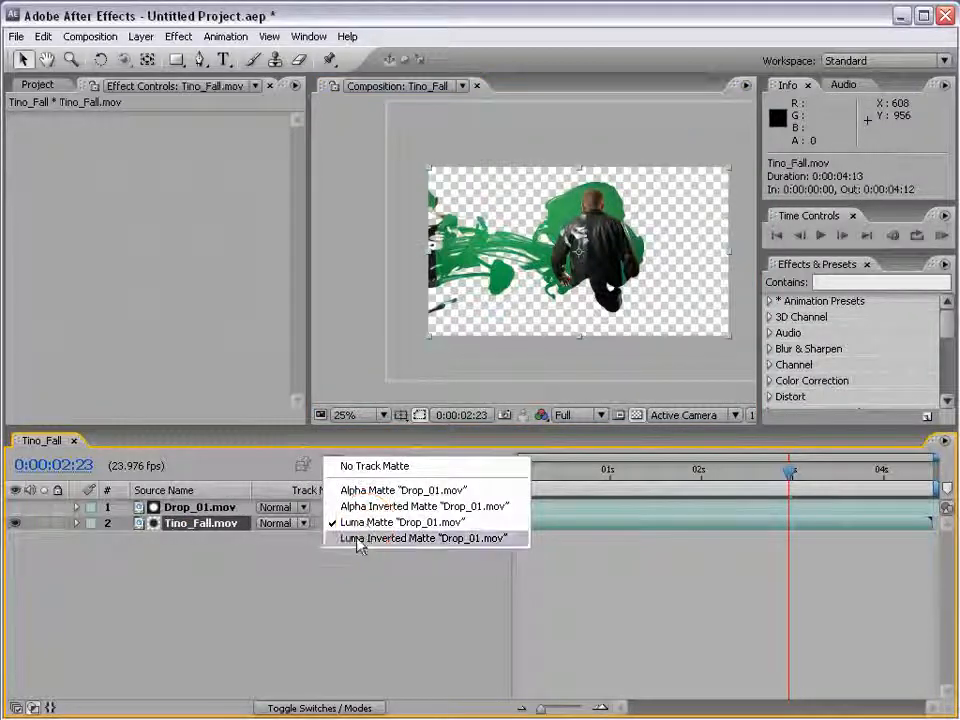
pyautogui.click(429, 538)
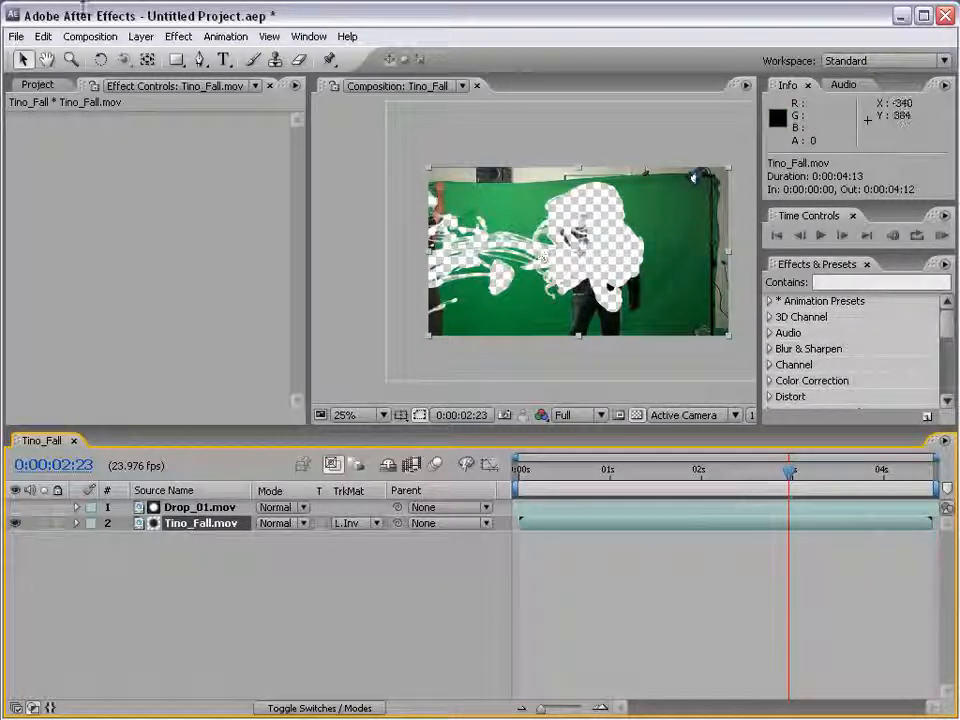
# Replace the Tino_Fall.mov layer's source with cloud.jpg from the Images folder, keeping its track matte
pyautogui.click(38, 85)
pyautogui.click(161, 523)
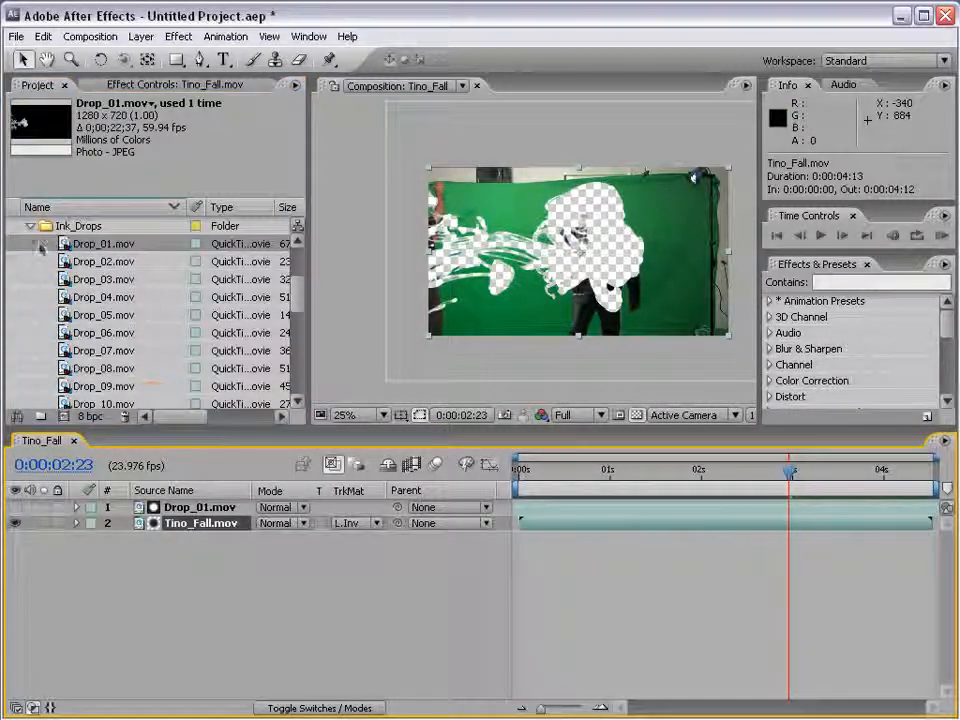
pyautogui.click(31, 227)
pyautogui.scroll(1, 200, 260)
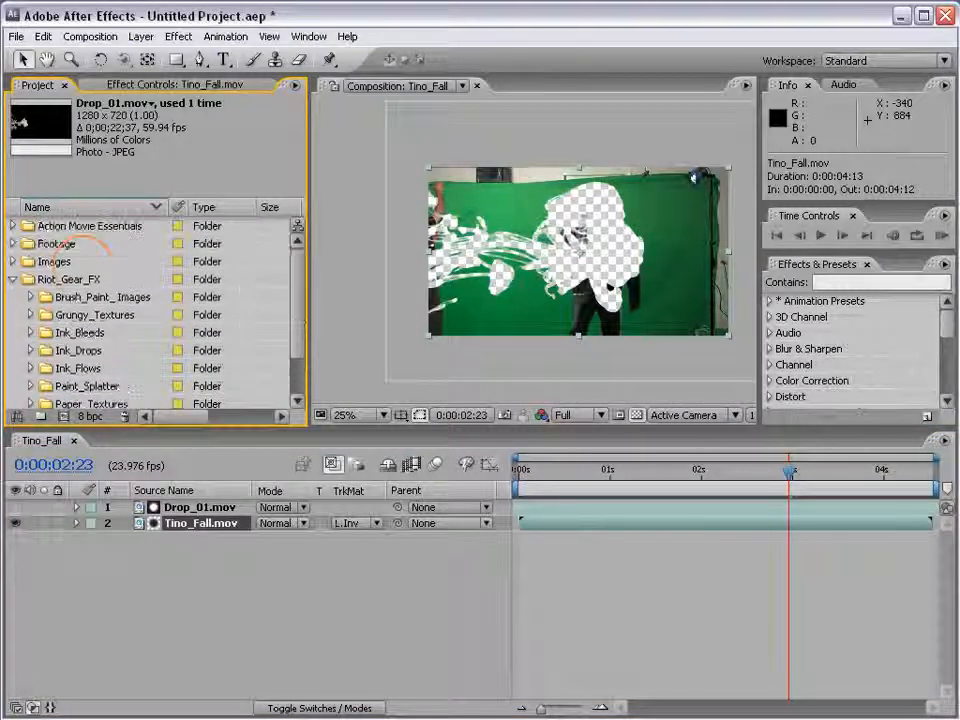
pyautogui.click(11, 280)
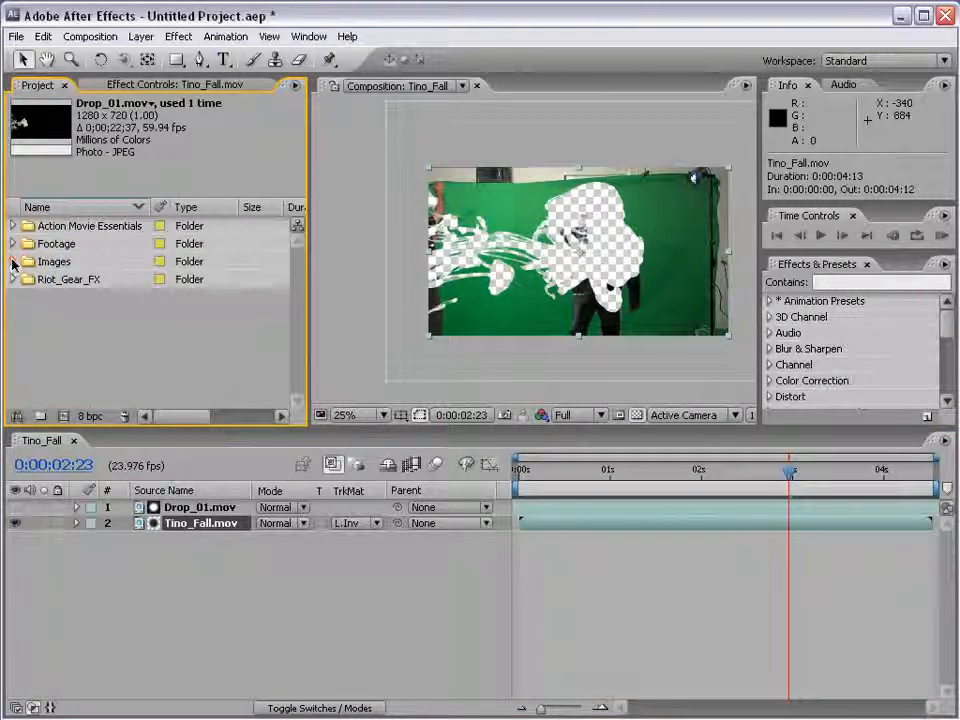
pyautogui.click(12, 261)
pyautogui.click(75, 280)
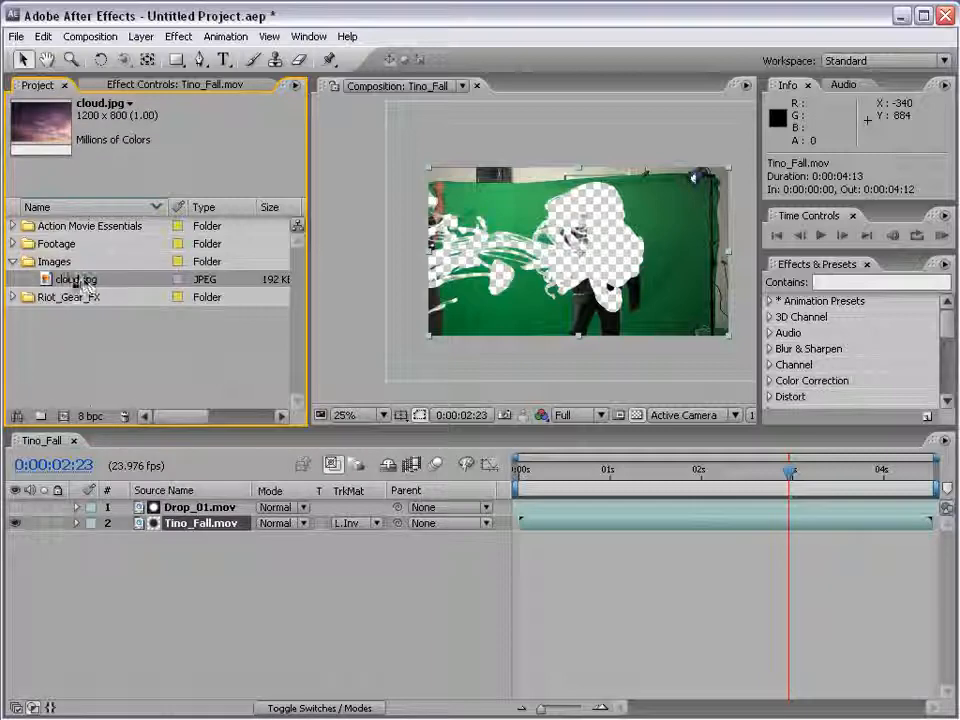
pyautogui.click(212, 566)
pyautogui.click(171, 521)
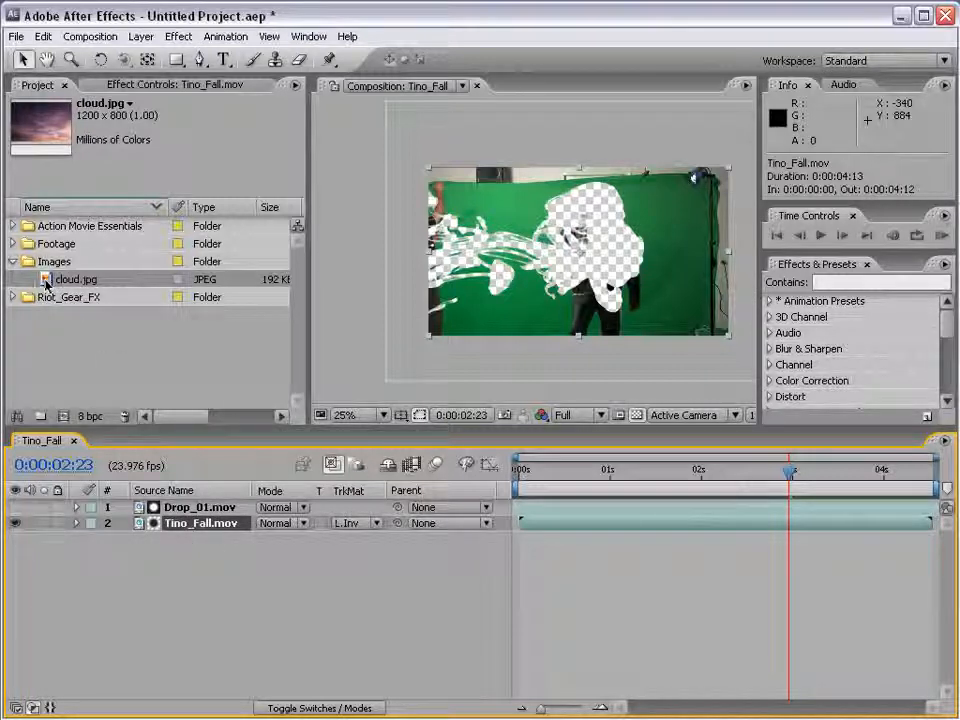
pyautogui.moveTo(45, 284); pyautogui.dragTo(176, 526)
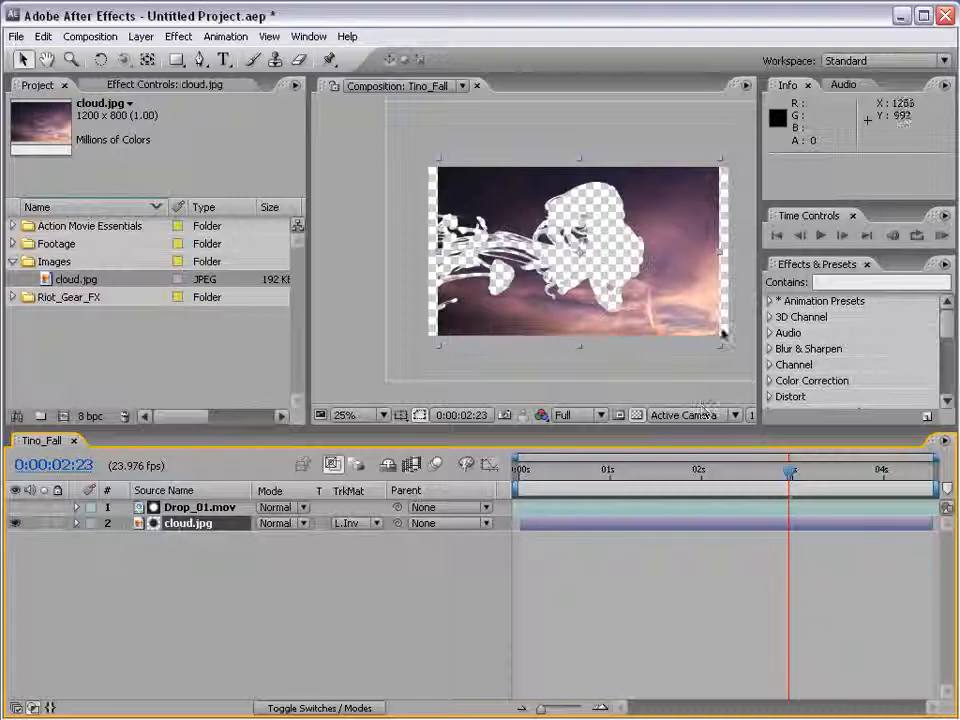
# Scale cloud.jpg to 110% to fill the frame and check the ink cutout with the transparency grid off and on
pyautogui.moveTo(722, 335); pyautogui.dragTo(735, 360)
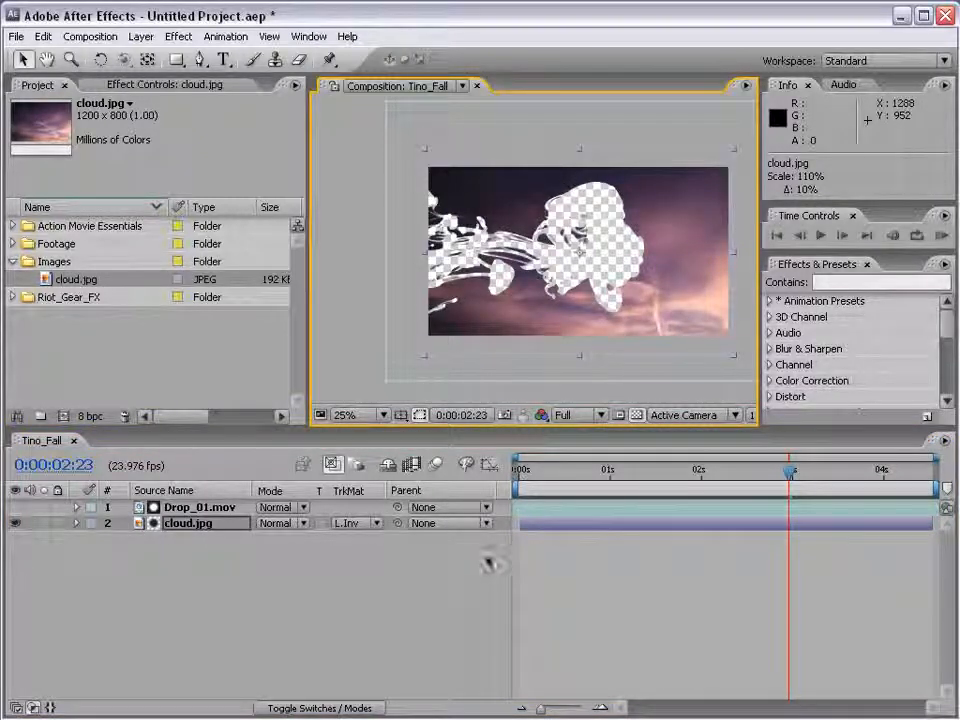
pyautogui.click(636, 415)
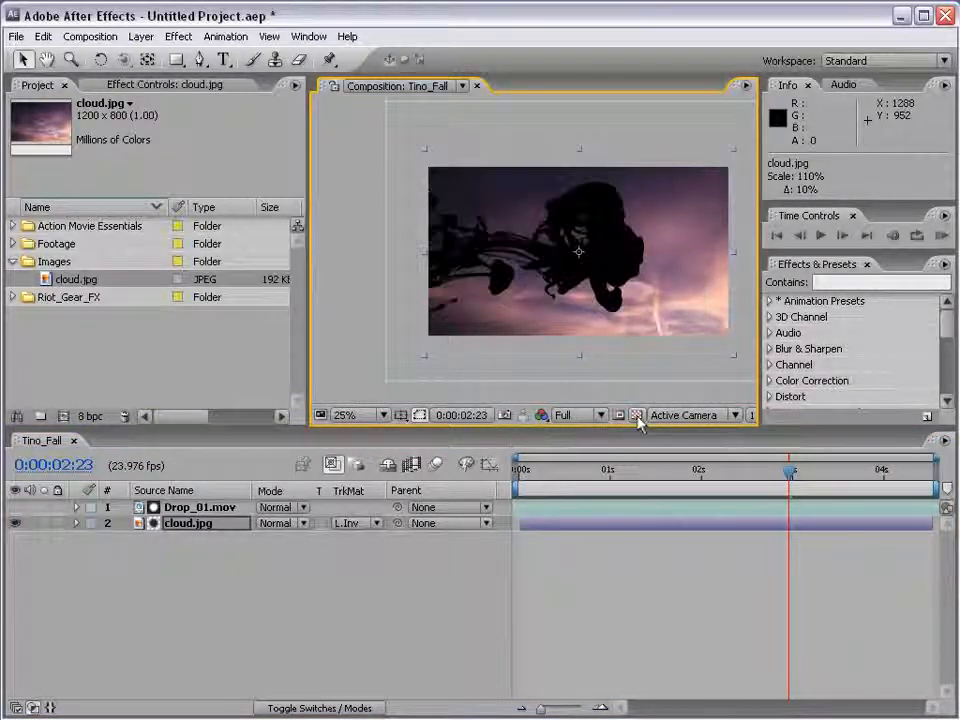
pyautogui.click(638, 416)
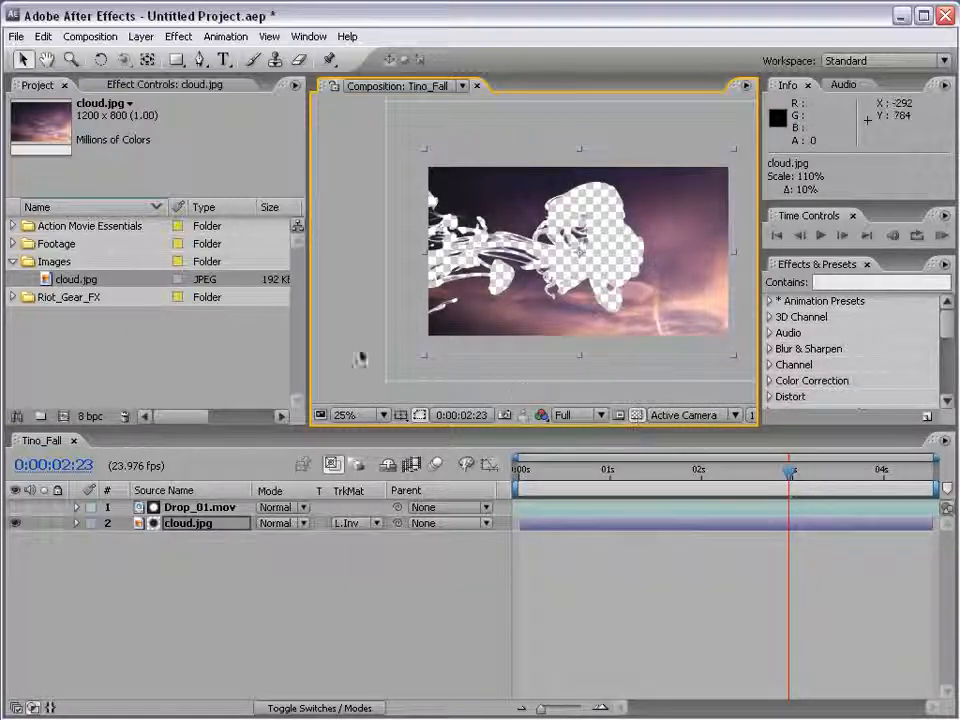
# Add Mall Video from the Footage folder beneath cloud.jpg and move it to position 600, 352
pyautogui.click(13, 243)
pyautogui.click(72, 274)
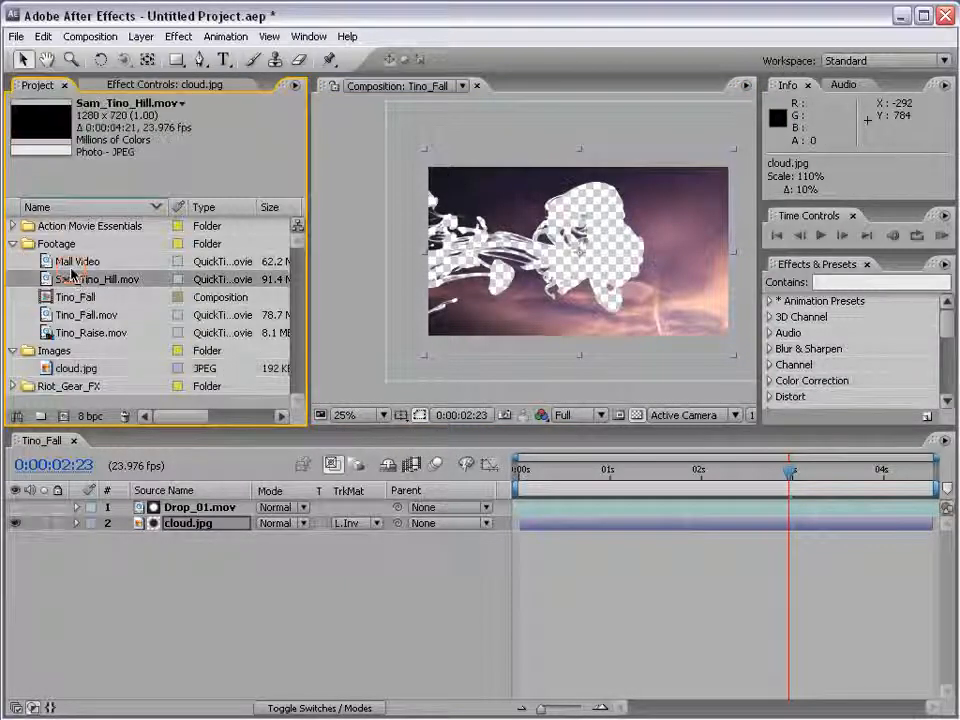
pyautogui.moveTo(75, 262); pyautogui.dragTo(563, 574)
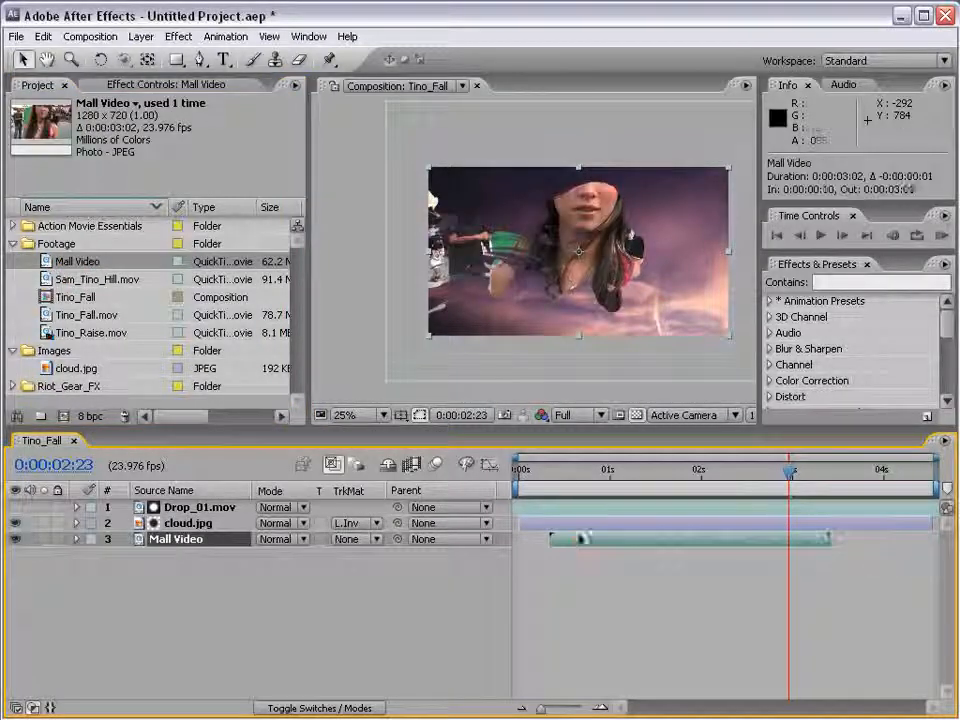
pyautogui.moveTo(494, 335); pyautogui.dragTo(484, 333)
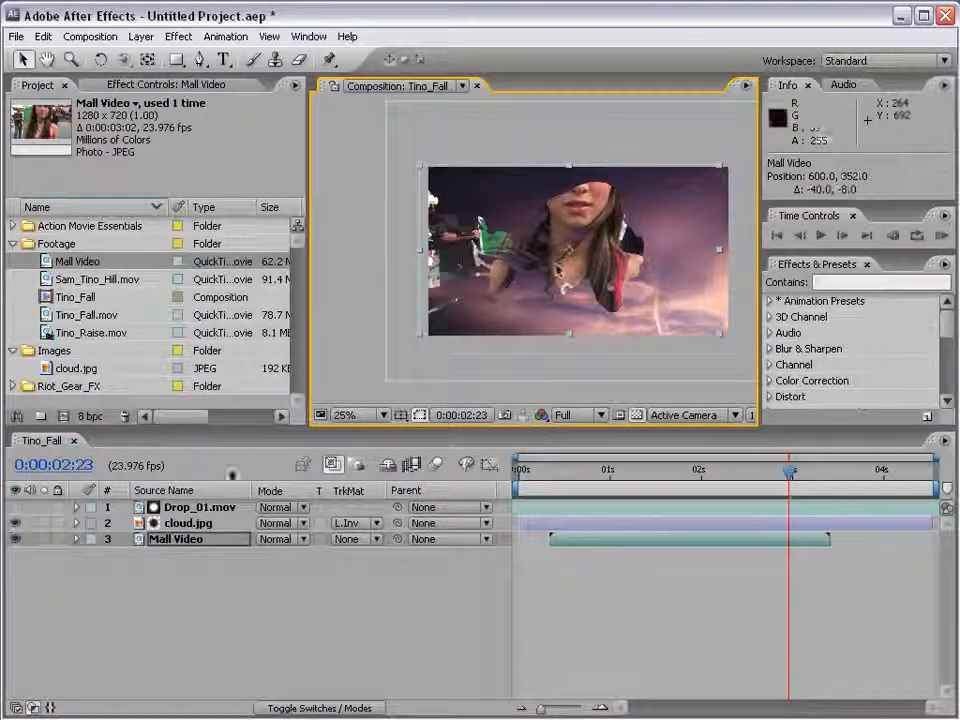
# Examine the composite at 0:00:01:00, toggling the visibility of cloud.jpg and Drop_01.mov to compare the layers
pyautogui.click(14, 522)
pyautogui.click(14, 522)
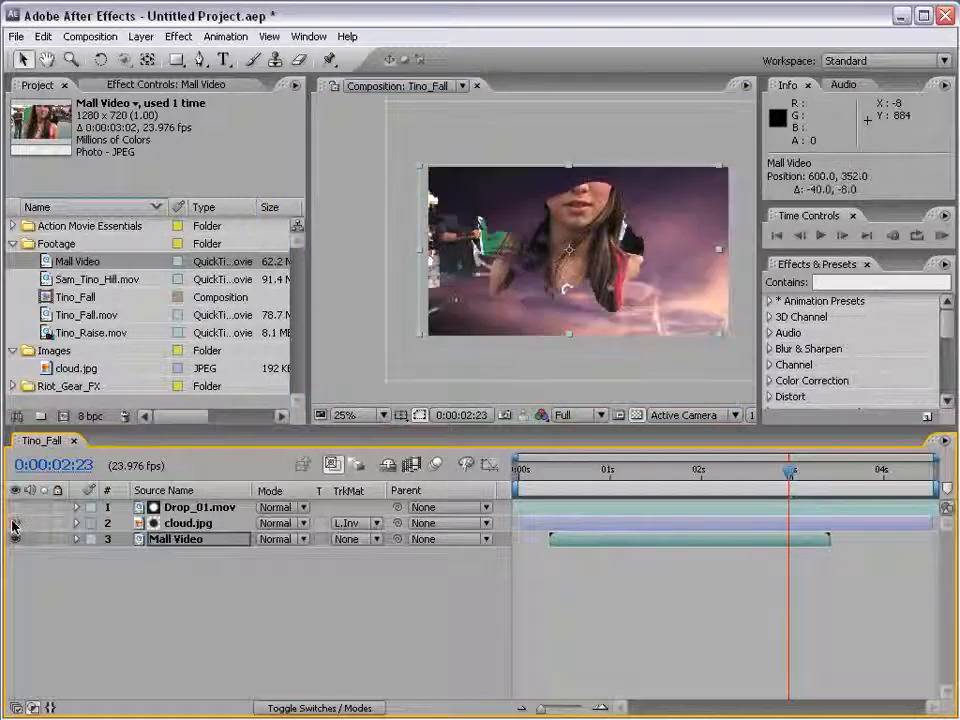
pyautogui.moveTo(643, 478); pyautogui.dragTo(611, 474)
pyautogui.click(193, 507)
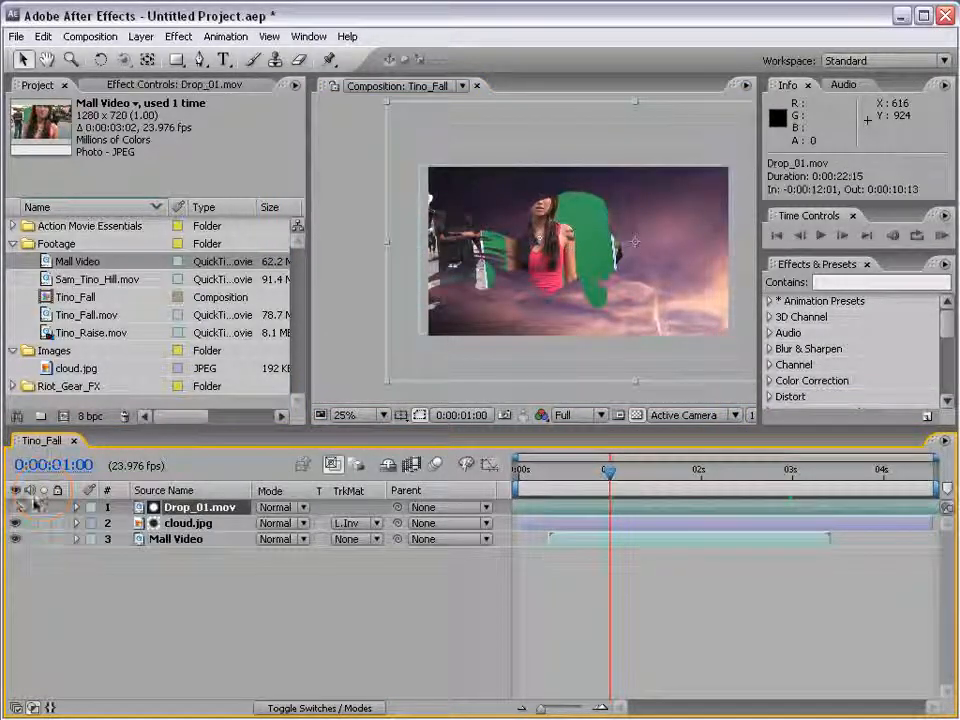
pyautogui.click(14, 507)
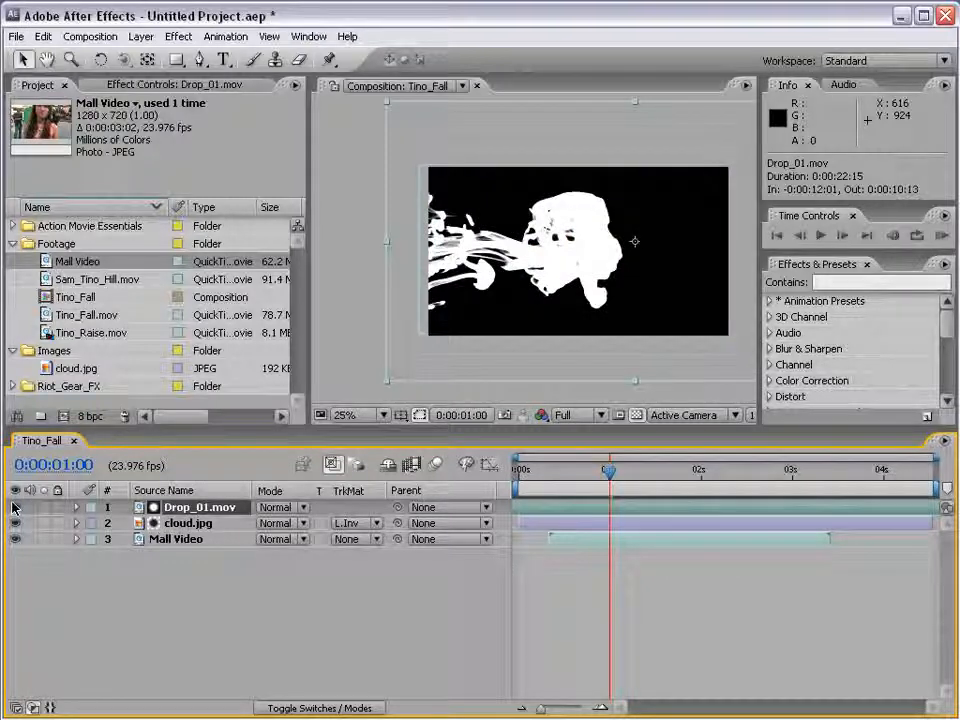
pyautogui.click(14, 507)
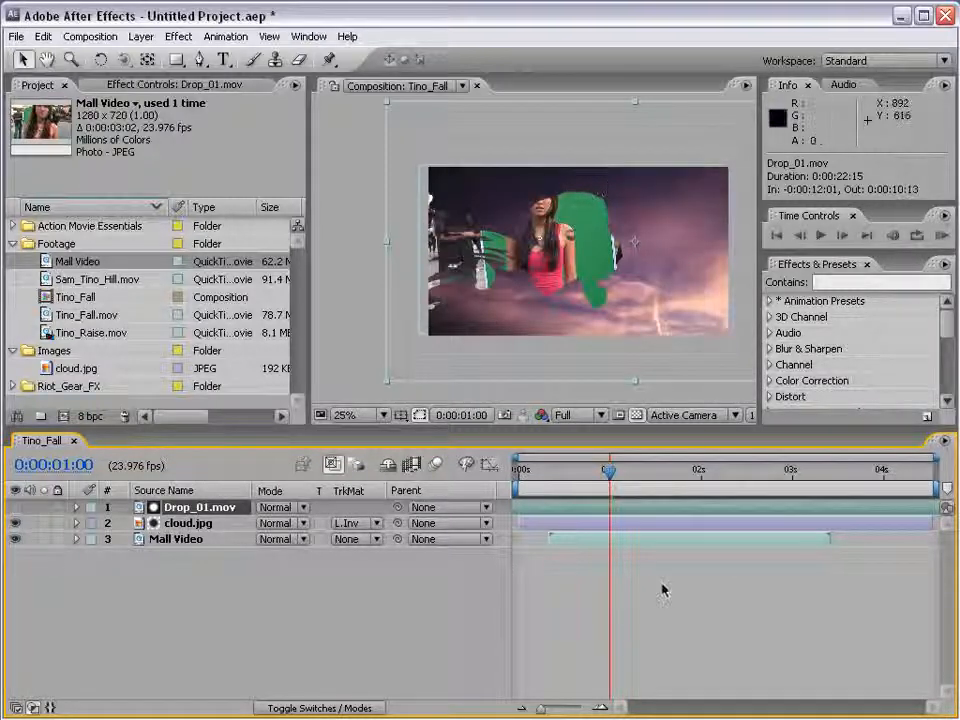
# Reposition Drop_01.mov and Mall Video to frame the woman inside the ink shape, ending with Drop_01.mov at position 836, 252
pyautogui.moveTo(547, 264); pyautogui.dragTo(525, 242)
pyautogui.click(613, 540)
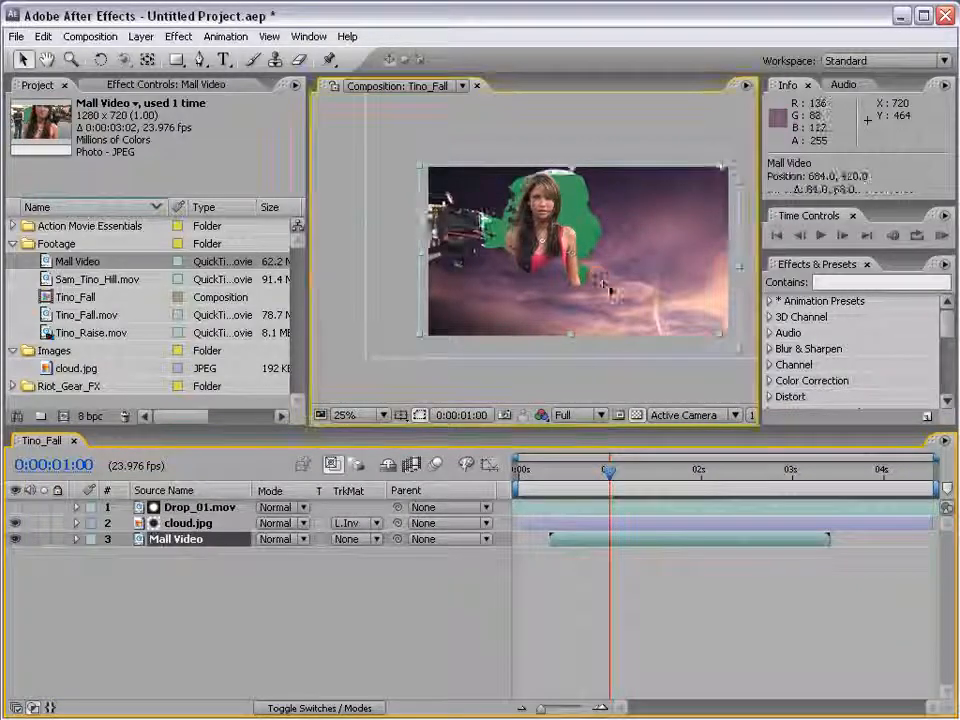
pyautogui.moveTo(606, 289)
pyautogui.mouseDown()
pyautogui.moveTo(636, 296)
pyautogui.moveTo(615, 285)
pyautogui.mouseUp()
pyautogui.click(611, 507)
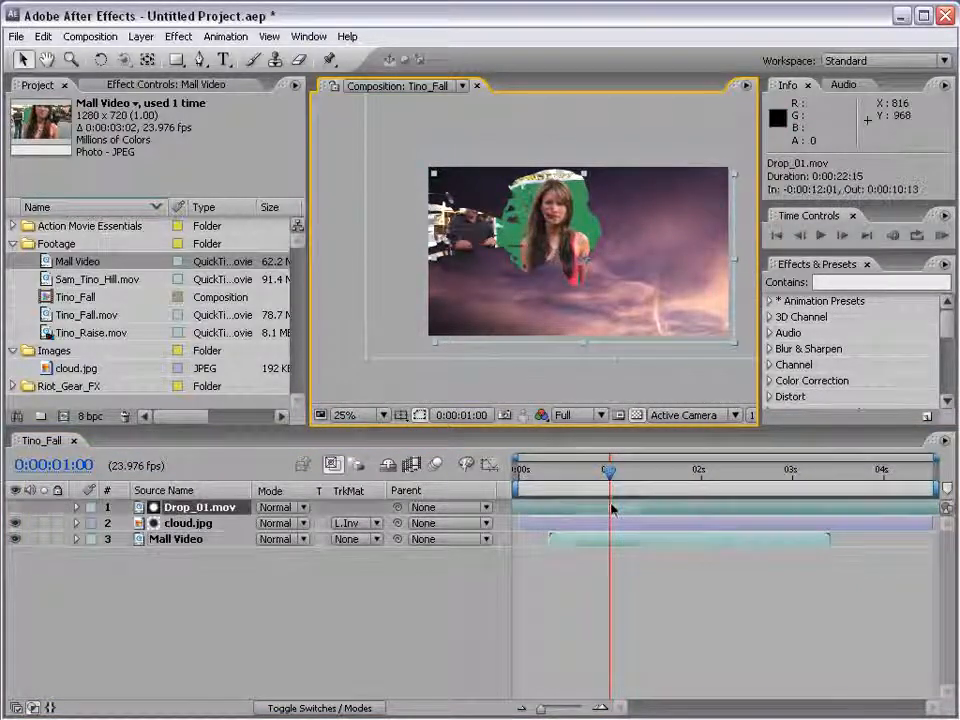
pyautogui.moveTo(587, 222); pyautogui.dragTo(598, 230)
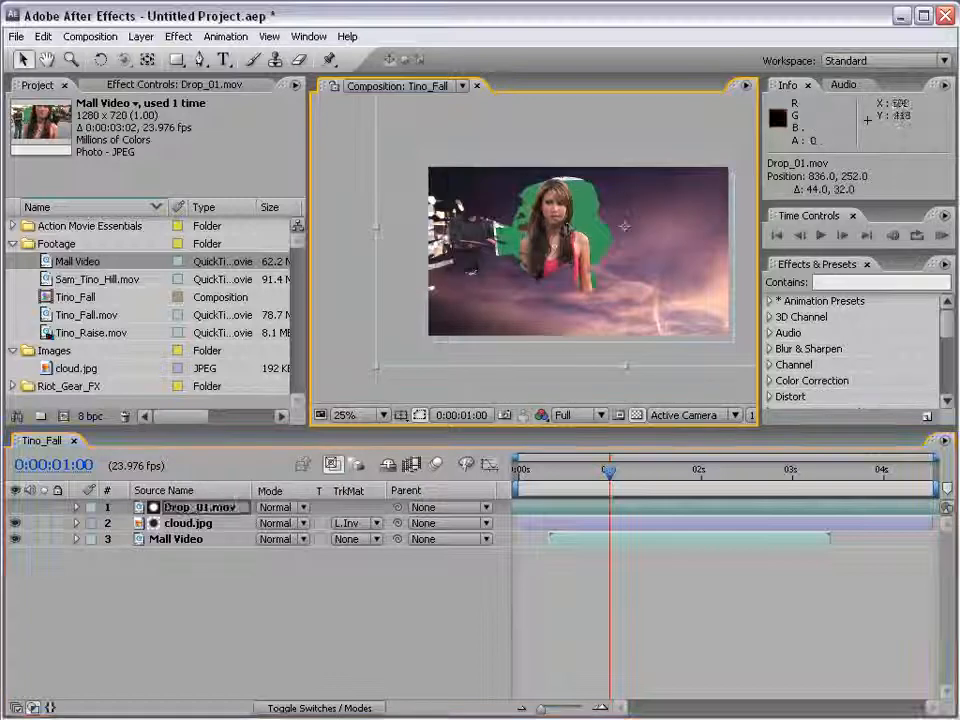
# Rotate Drop_01.mov to -90 degrees, move it to position 528, -24, and check the ink reveal at 0:00:01:21
pyautogui.press('w')
pyautogui.moveTo(388, 270); pyautogui.dragTo(684, 367)
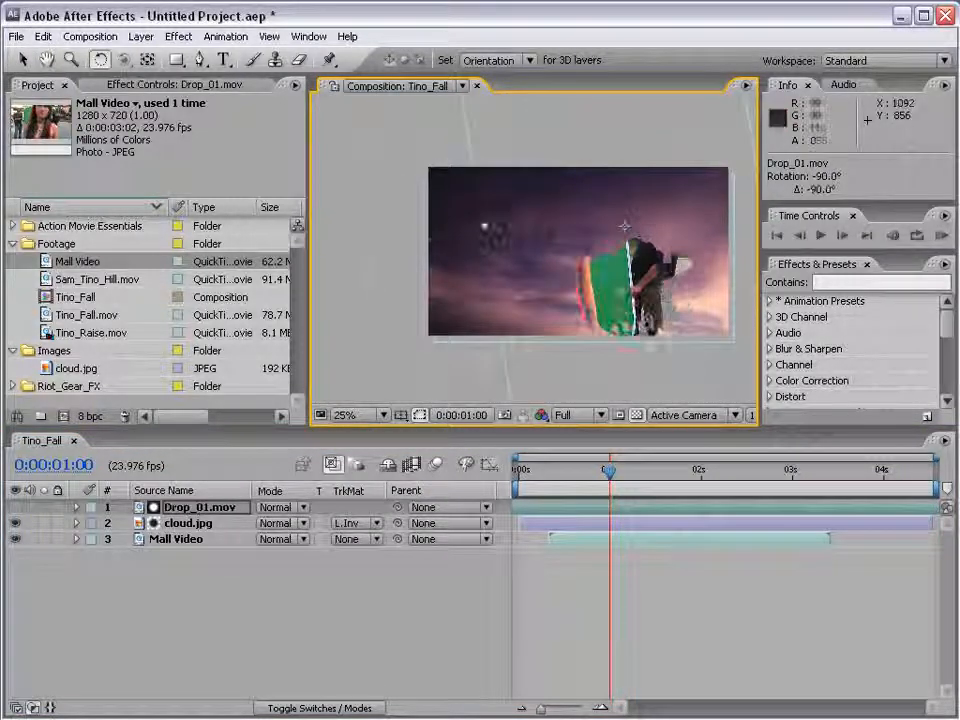
pyautogui.press('v')
pyautogui.moveTo(645, 304); pyautogui.dragTo(573, 239)
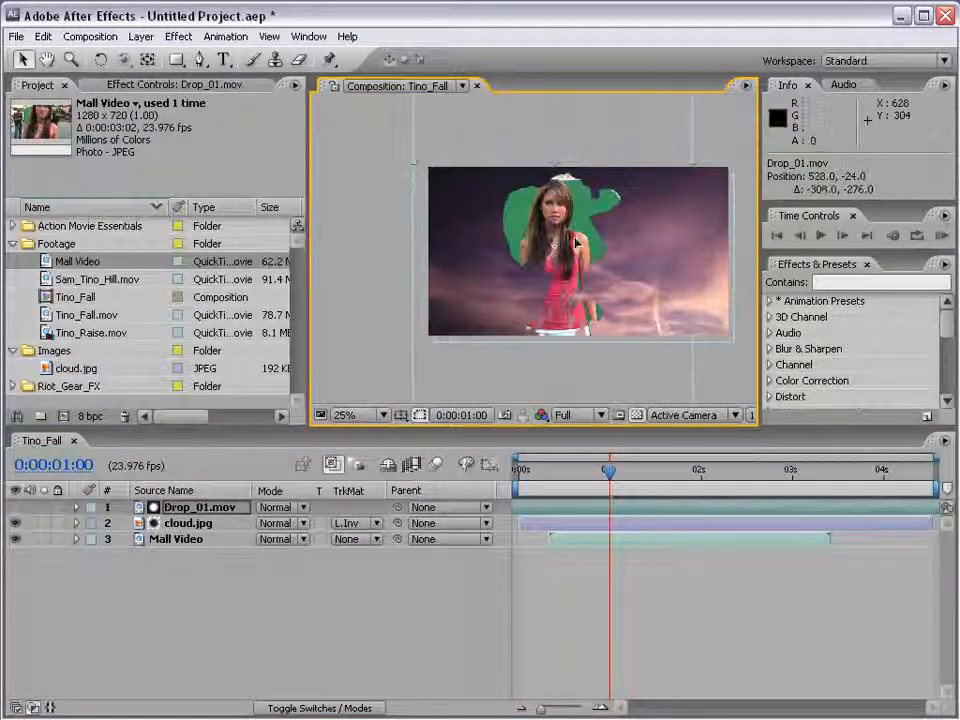
pyautogui.click(632, 577)
pyautogui.moveTo(600, 492); pyautogui.dragTo(690, 488)
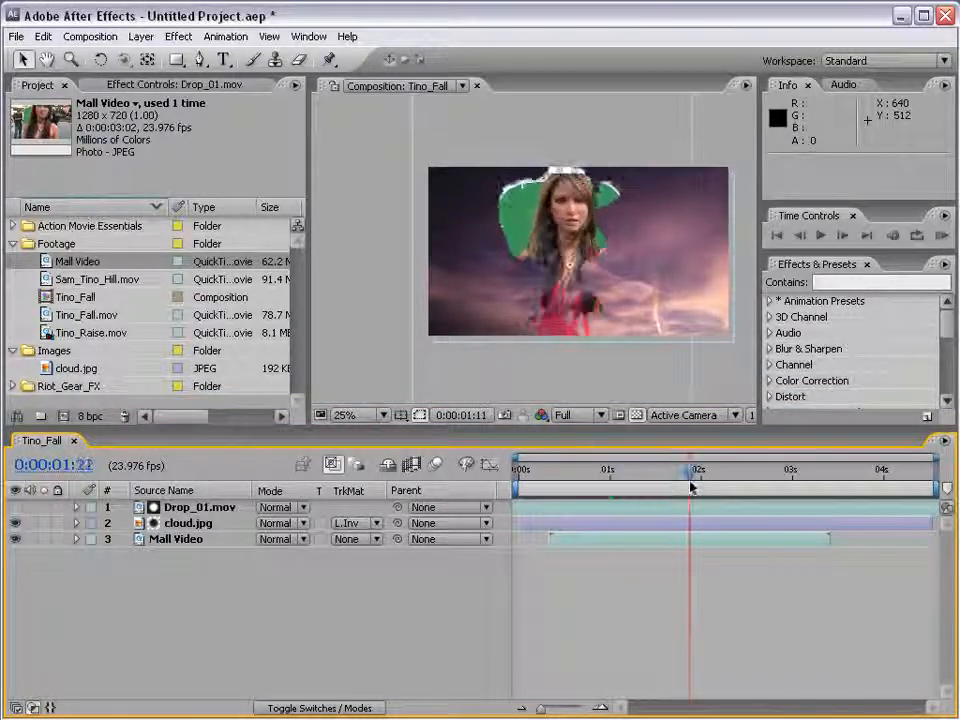
pyautogui.scroll(2, 446, 224)
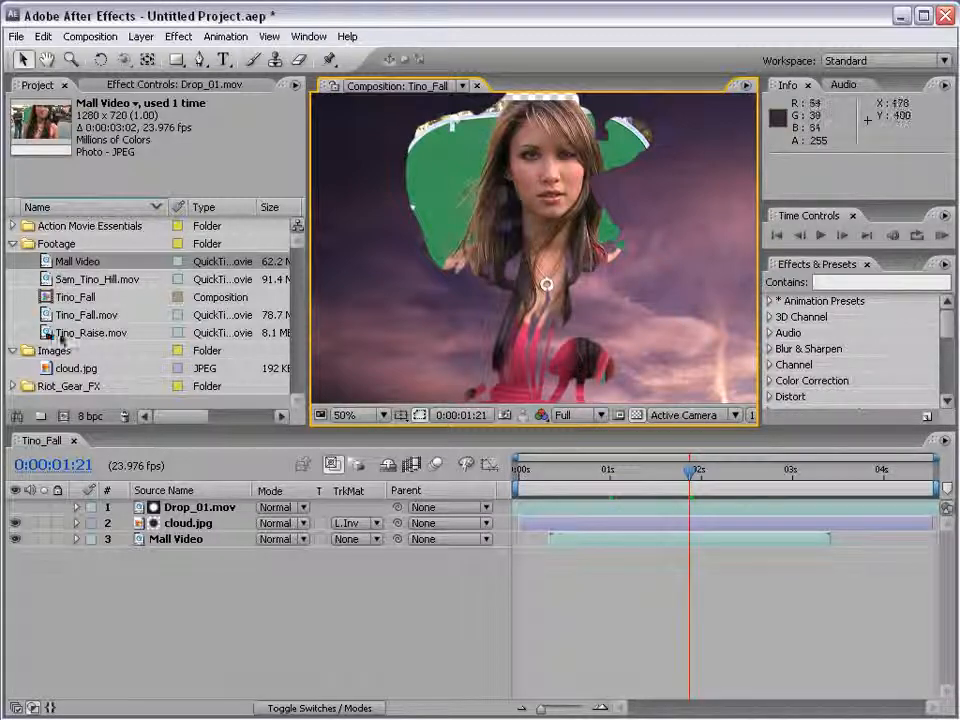
# Hide cloud.jpg and Mall Video, and add Tino_Fall.mov from the Footage folder as the lowest layer
pyautogui.moveTo(17, 523); pyautogui.dragTo(18, 540)
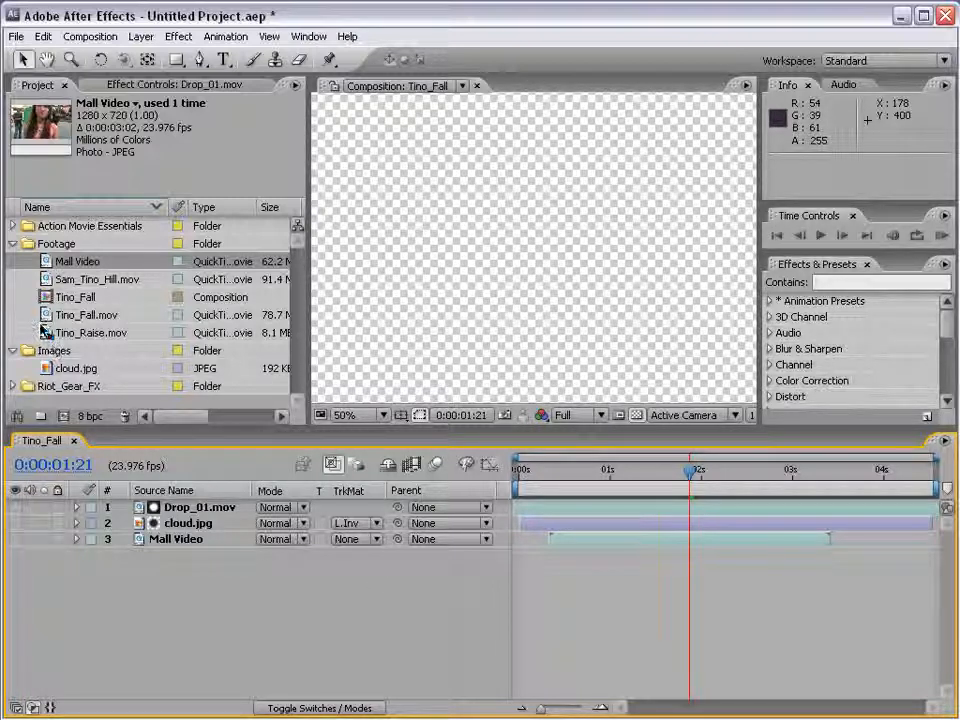
pyautogui.moveTo(38, 316); pyautogui.dragTo(546, 590)
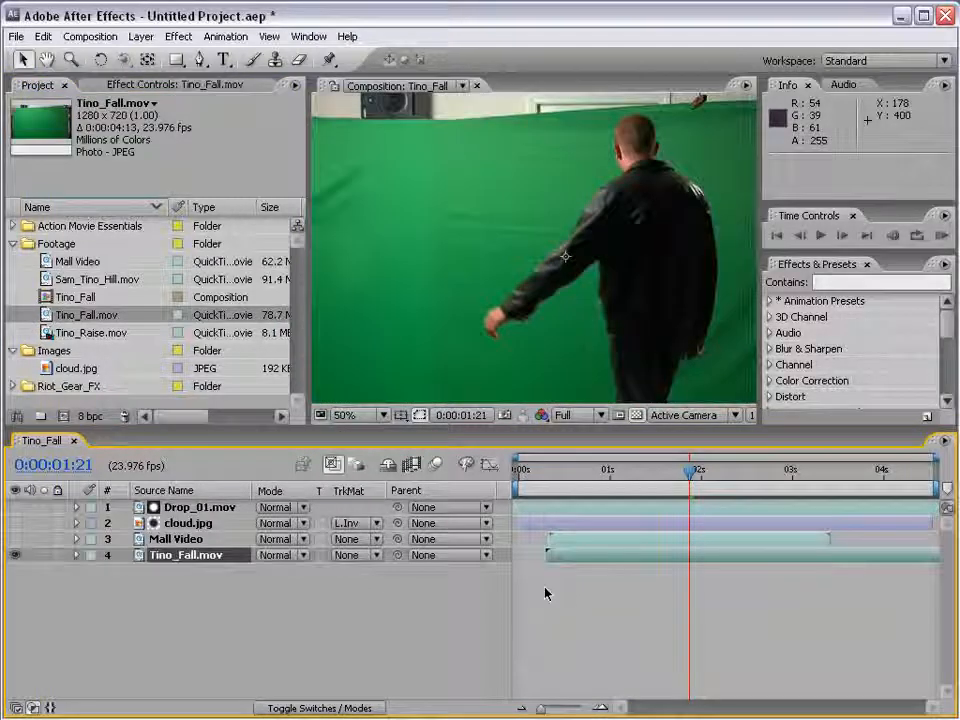
pyautogui.press(',')
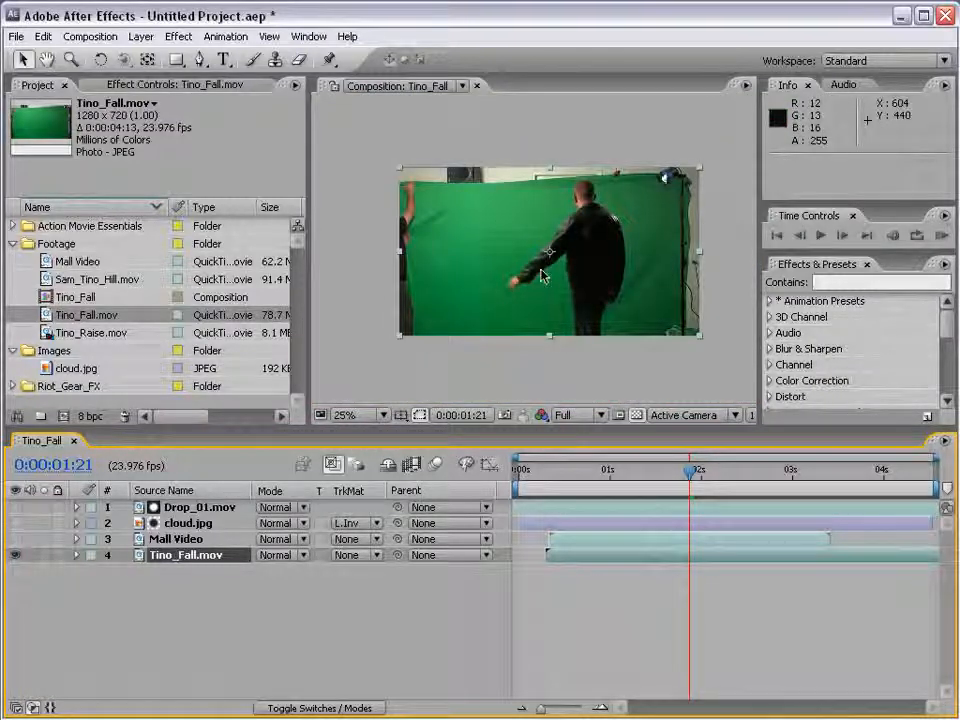
# Key out Tino_Fall.mov's green screen with Keylight (1.2), setting Clip Black to 23 and Clip White to 81
pyautogui.click(188, 37)
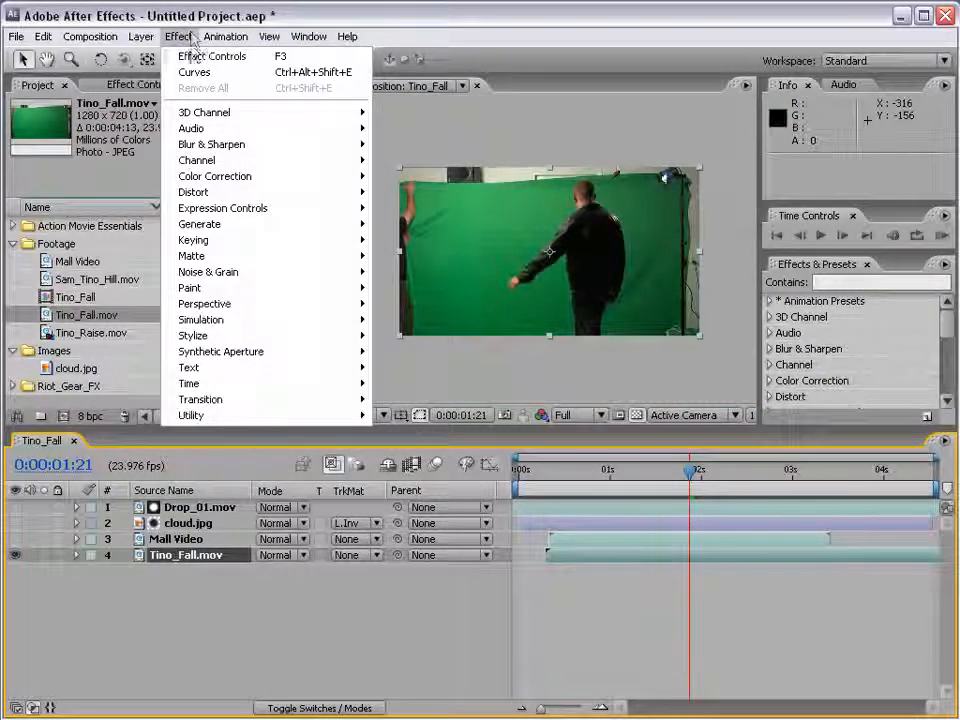
pyautogui.click(442, 352)
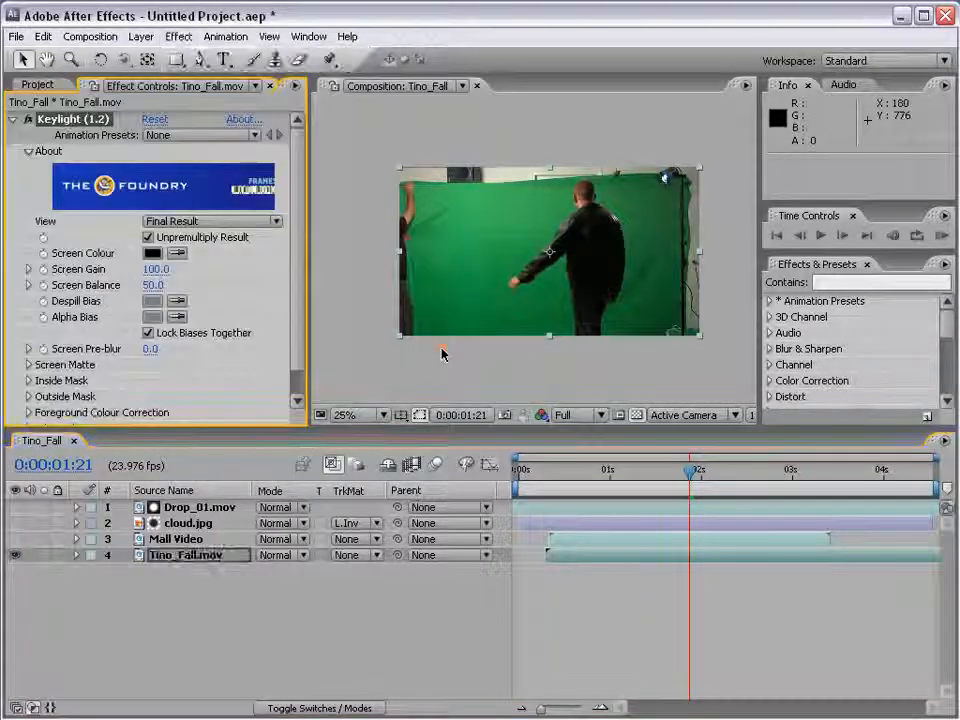
pyautogui.click(177, 254)
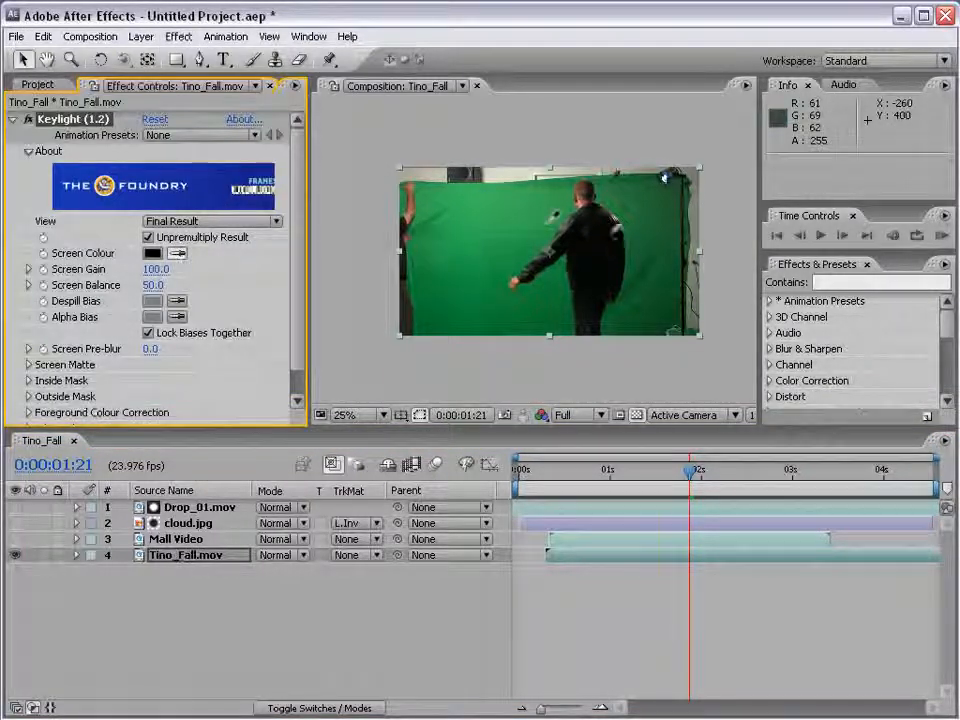
pyautogui.click(628, 239)
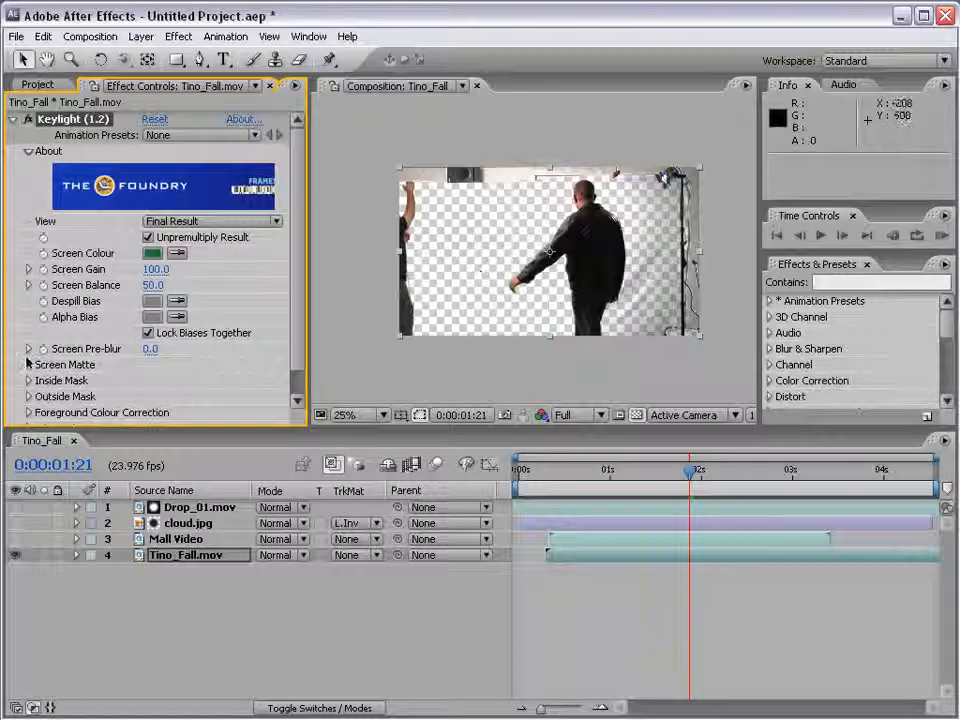
pyautogui.click(28, 364)
pyautogui.moveTo(150, 289)
pyautogui.mouseDown()
pyautogui.moveTo(175, 289)
pyautogui.moveTo(146, 306)
pyautogui.mouseUp()
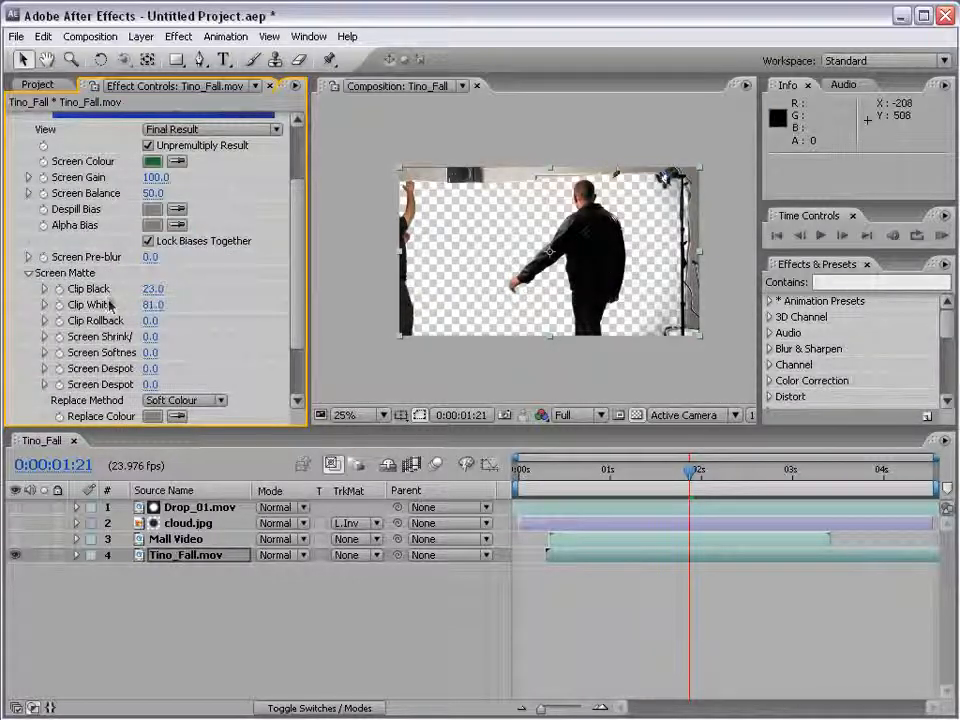
# Draw a closed Pen mask around the actor in Tino_Fall.mov to exclude the studio edges, and check the cutout at 0:00:02:00
pyautogui.click(200, 61)
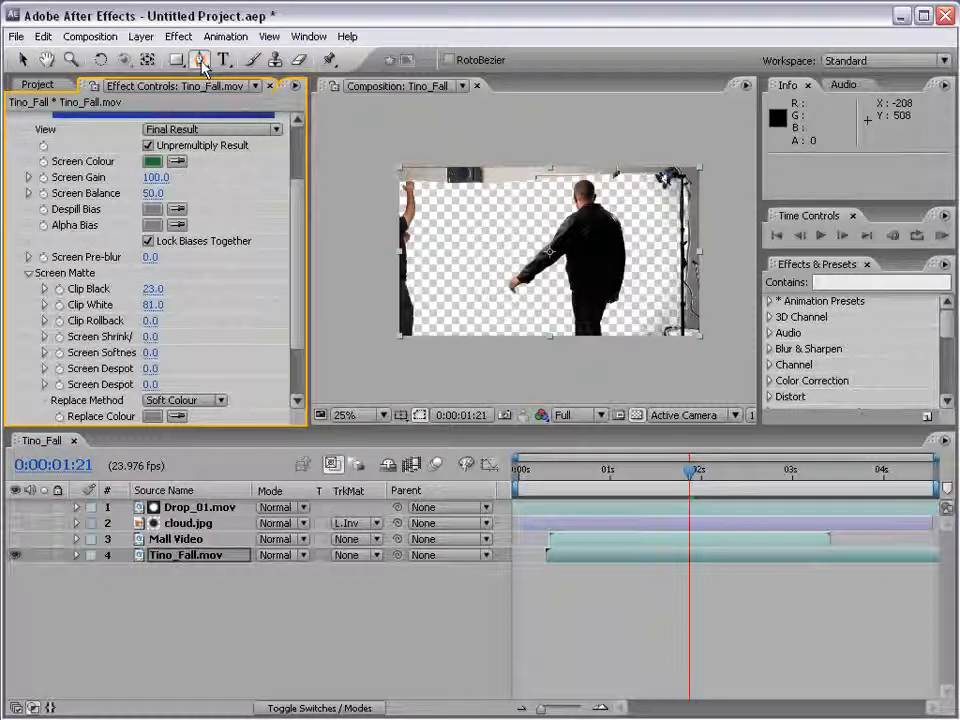
pyautogui.click(640, 340)
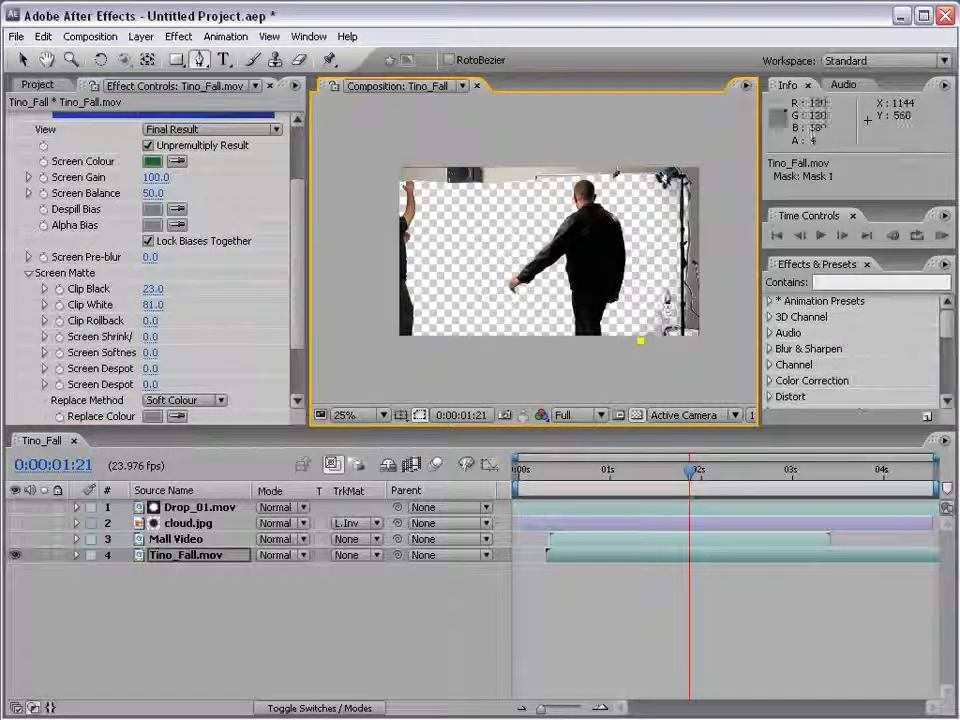
pyautogui.click(667, 291)
pyautogui.click(612, 184)
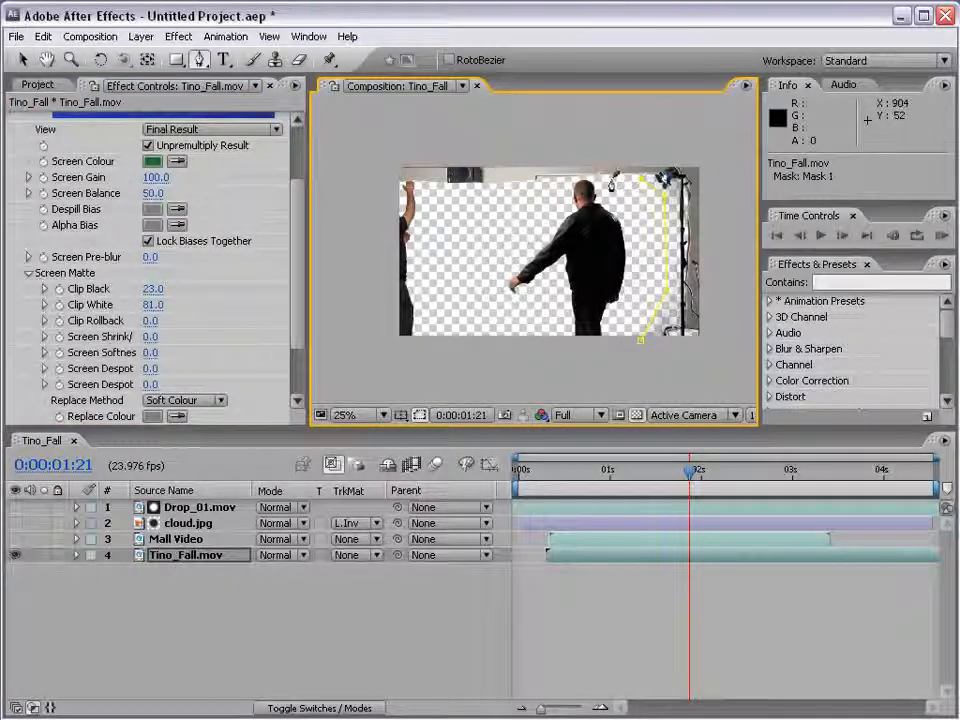
pyautogui.click(584, 182)
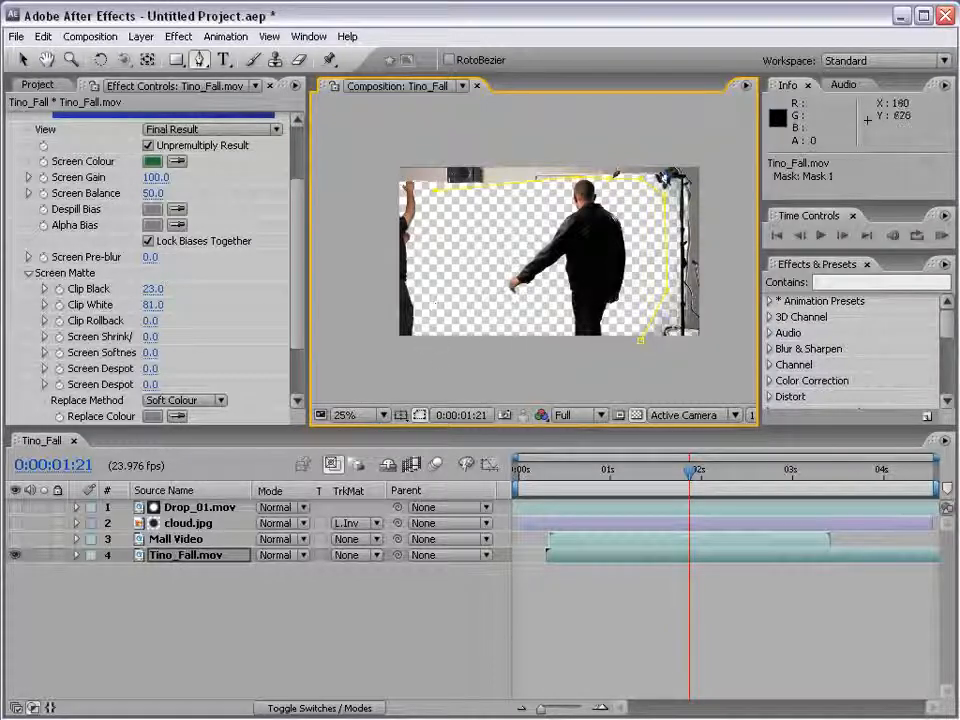
pyautogui.click(640, 341)
pyautogui.press('v')
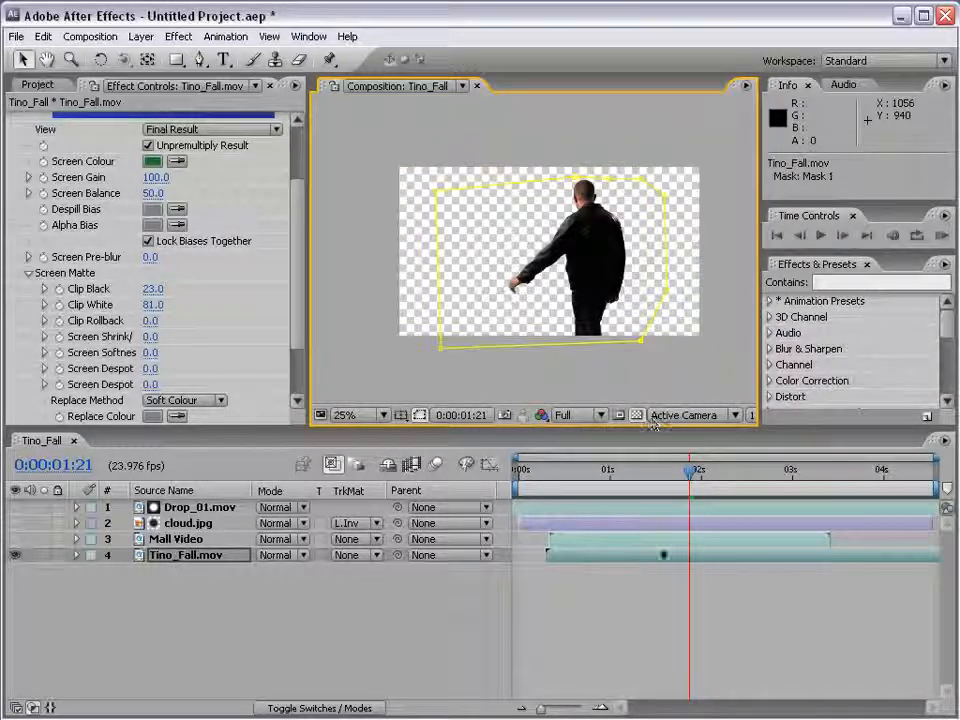
pyautogui.click(645, 567)
pyautogui.click(624, 510)
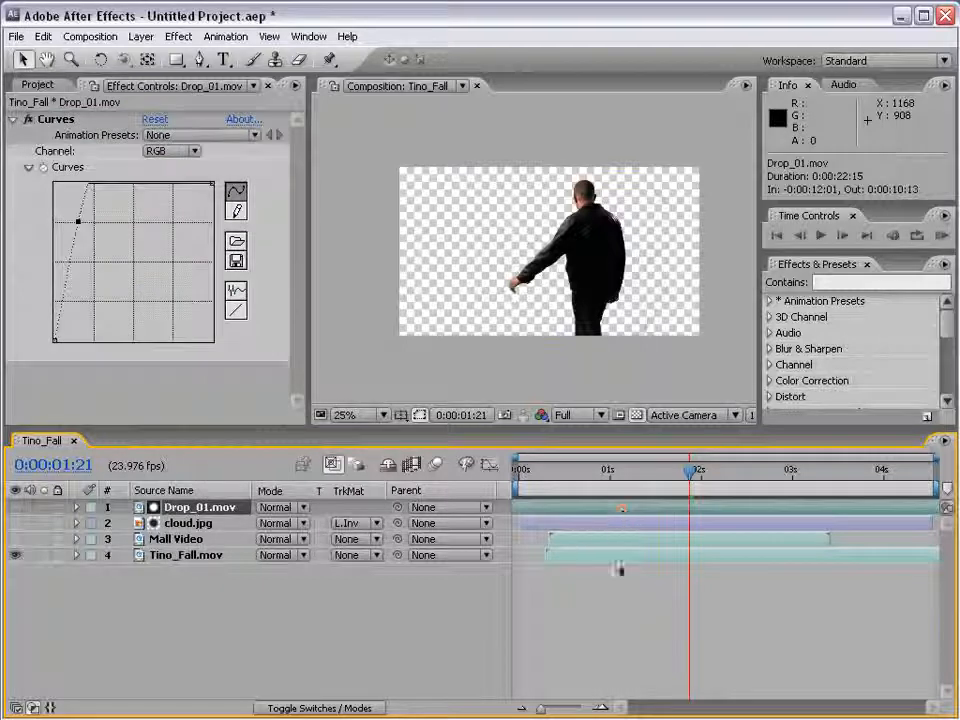
pyautogui.click(617, 560)
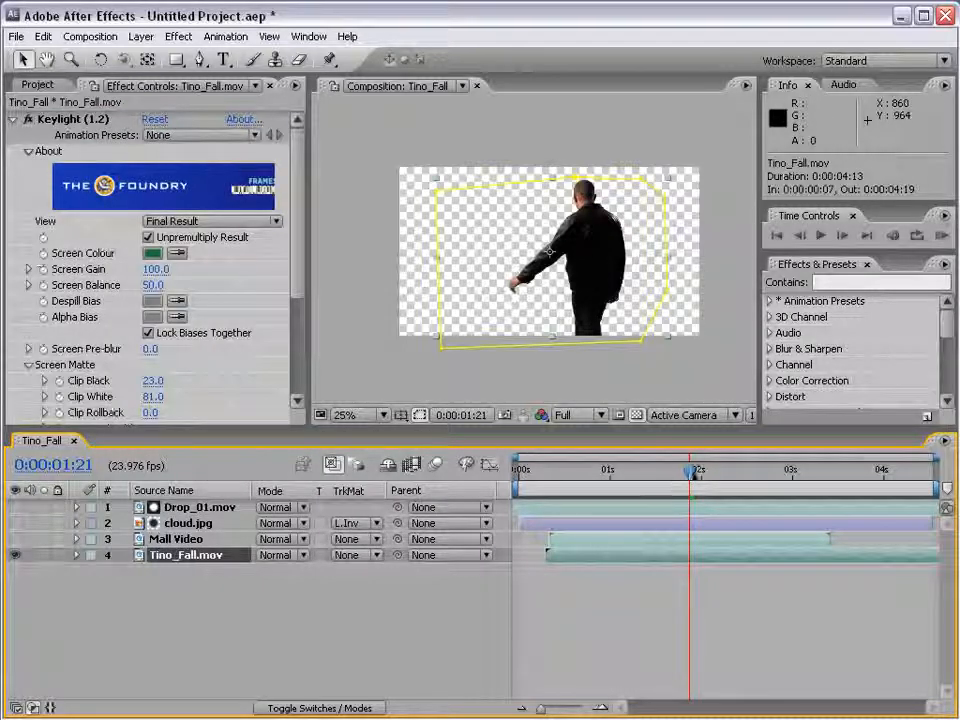
pyautogui.moveTo(690, 469)
pyautogui.mouseDown()
pyautogui.moveTo(748, 470)
pyautogui.moveTo(700, 470)
pyautogui.mouseUp()
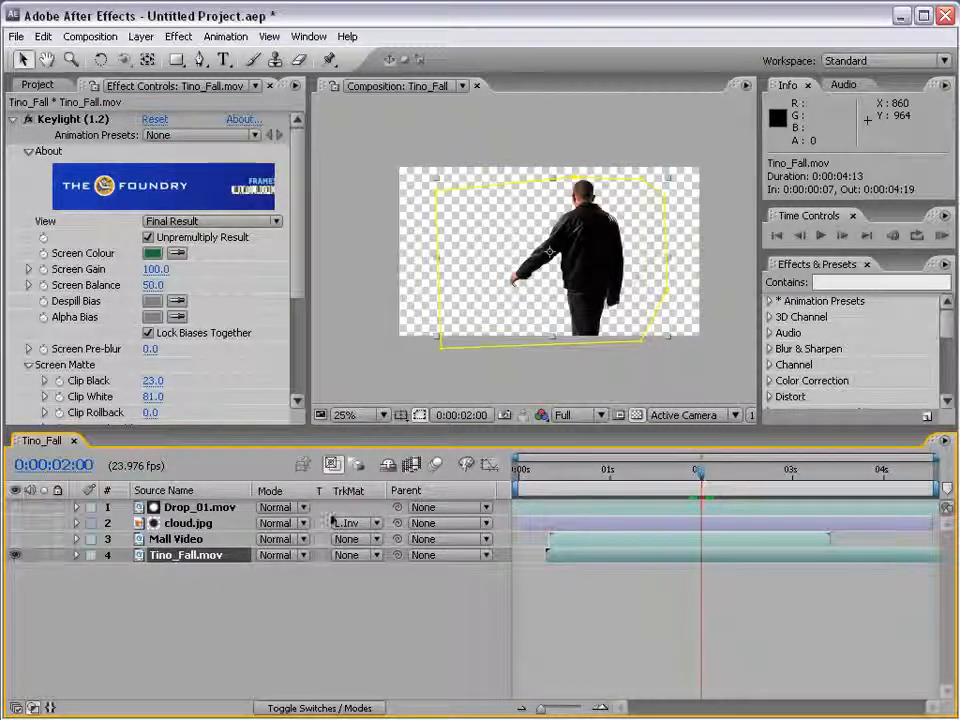
# Remove cloud.jpg's track matte and place it beneath Tino_Fall.mov as a visible background
pyautogui.click(184, 524)
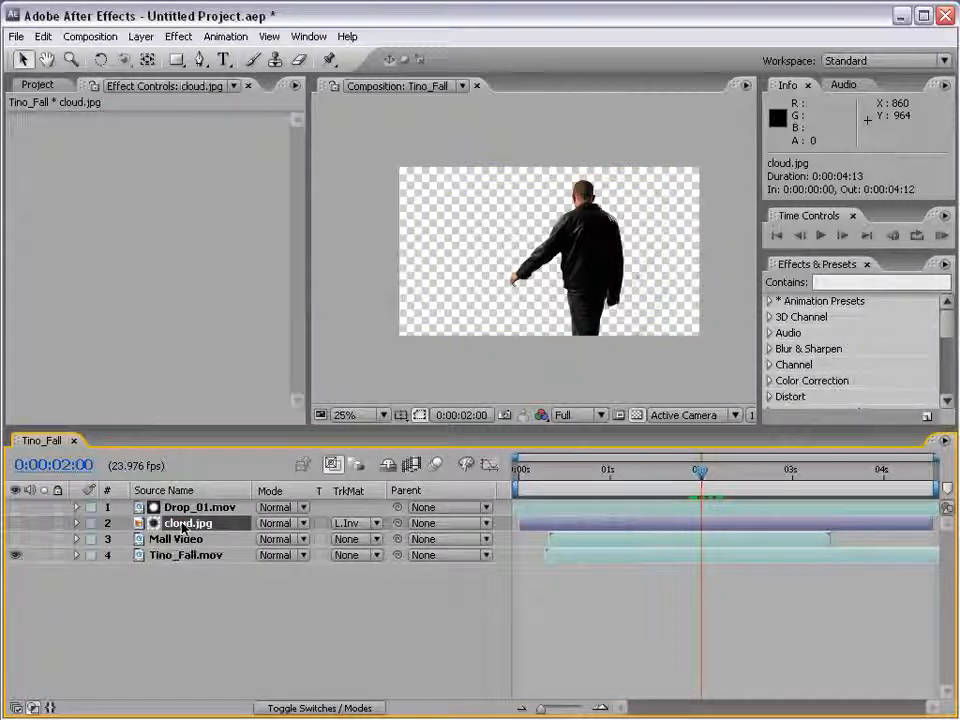
pyautogui.click(362, 523)
pyautogui.click(365, 455)
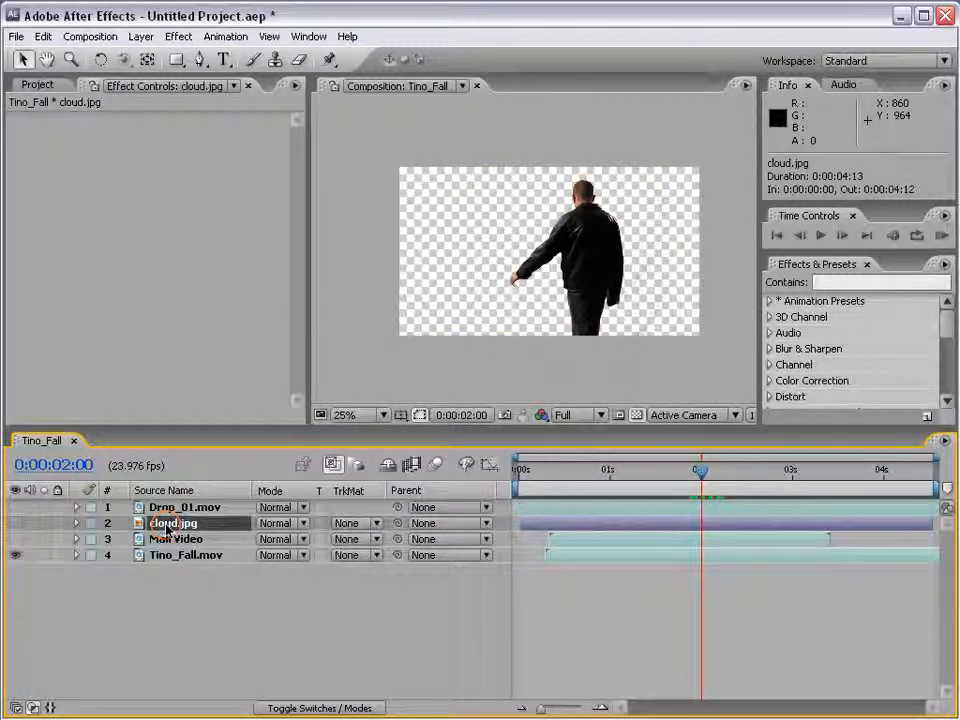
pyautogui.moveTo(167, 528); pyautogui.dragTo(167, 568)
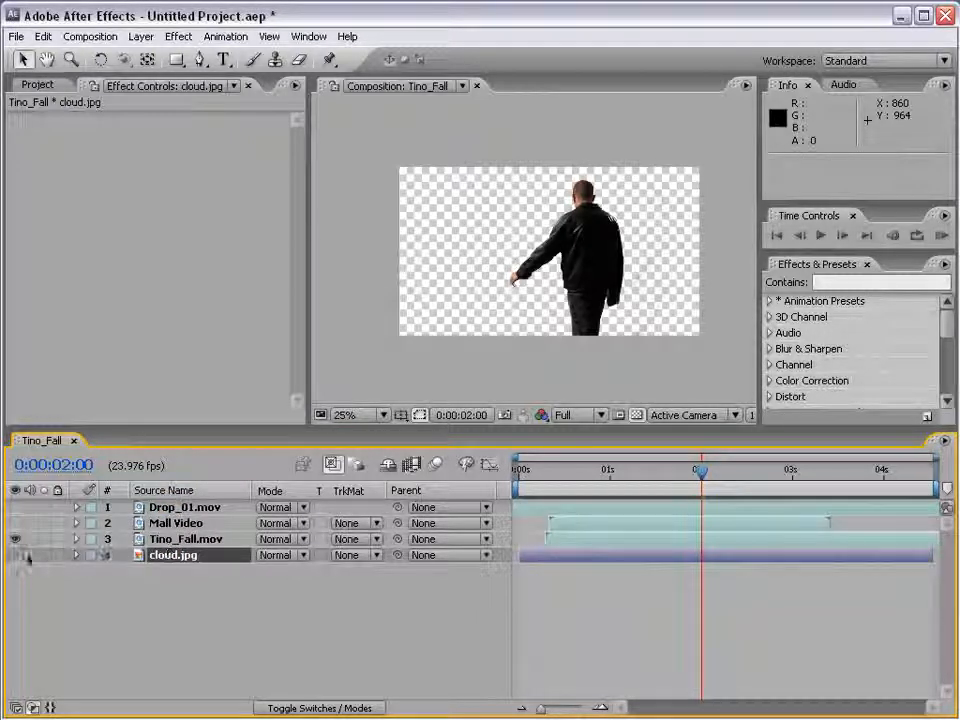
pyautogui.click(15, 555)
pyautogui.click(100, 591)
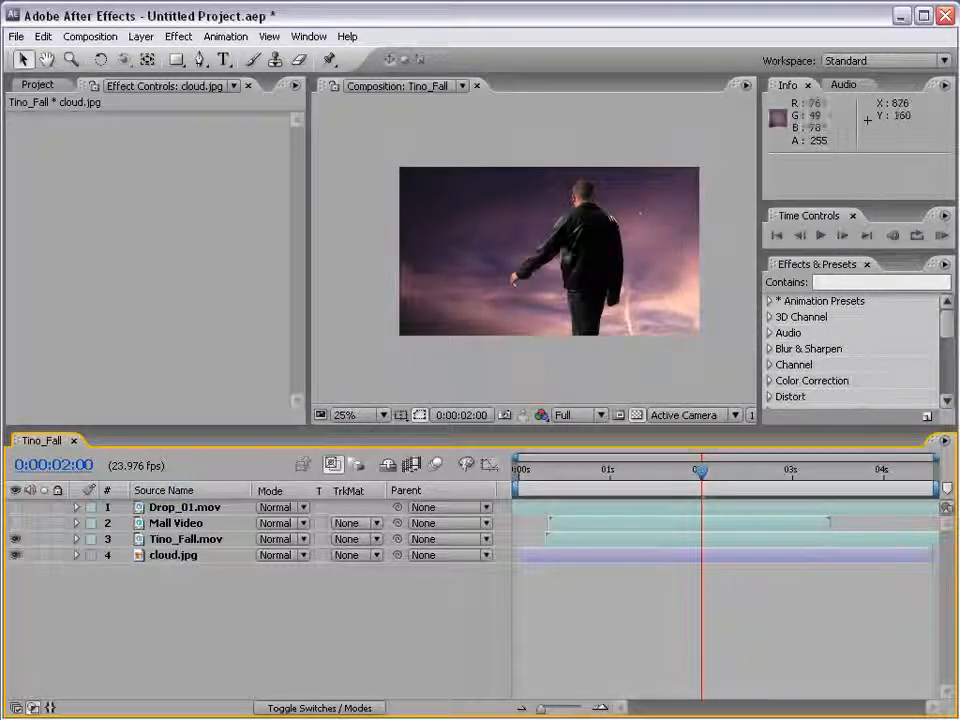
# Delete the Mall Video and Drop_01.mov layers and check the actor over the clouds at 0:00:02:15
pyautogui.click(636, 470)
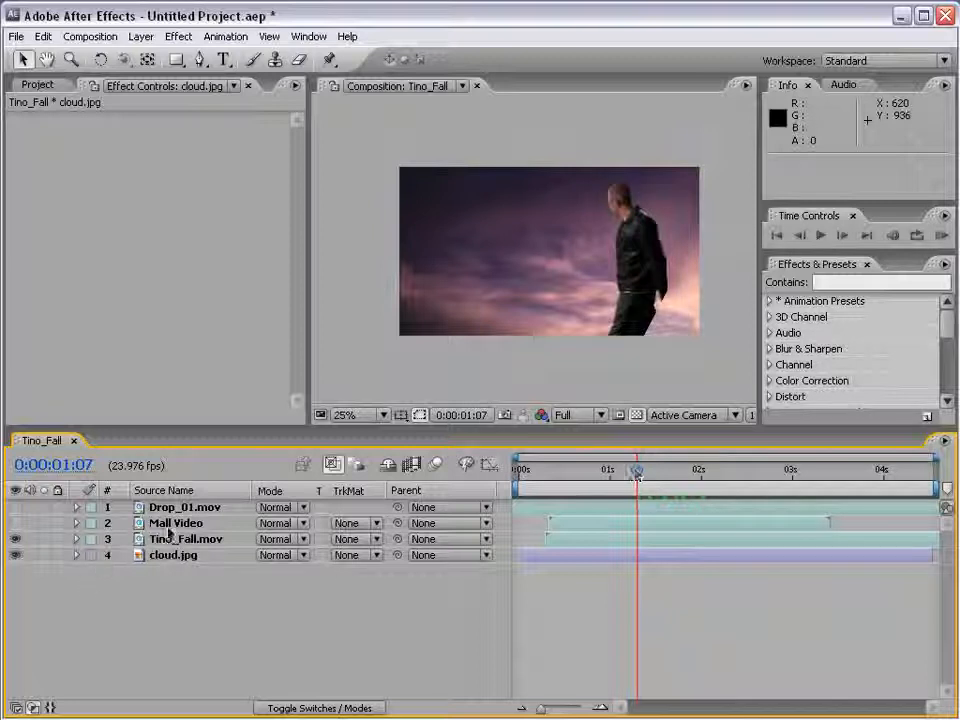
pyautogui.click(172, 523)
pyautogui.keyDown('shift'); pyautogui.click(168, 507); pyautogui.keyUp('shift')
pyautogui.press('Delete')
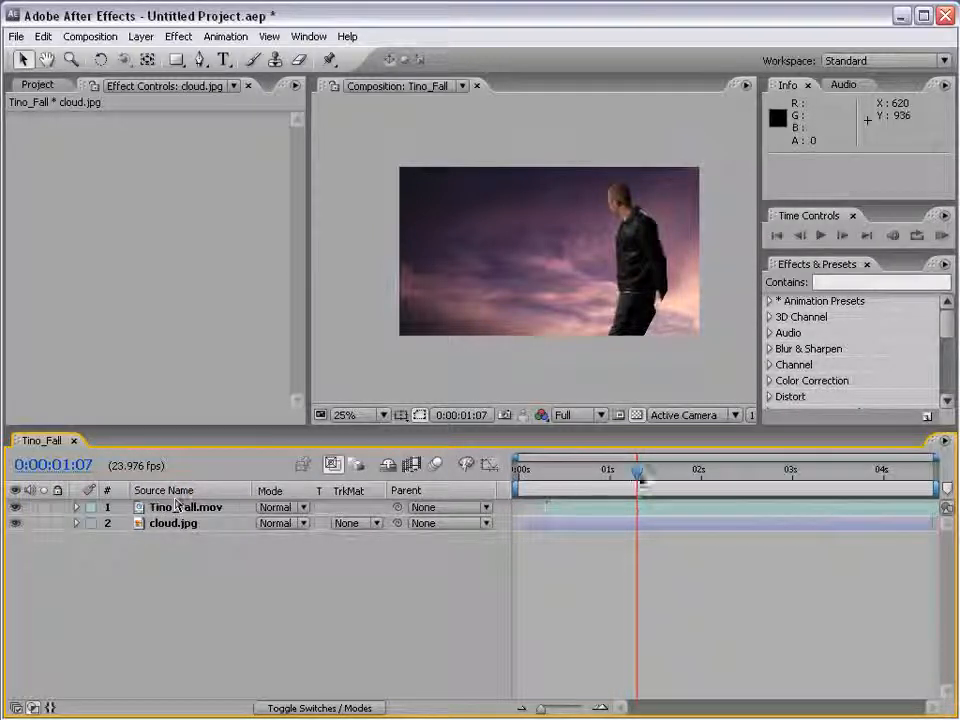
pyautogui.moveTo(637, 470); pyautogui.dragTo(757, 478)
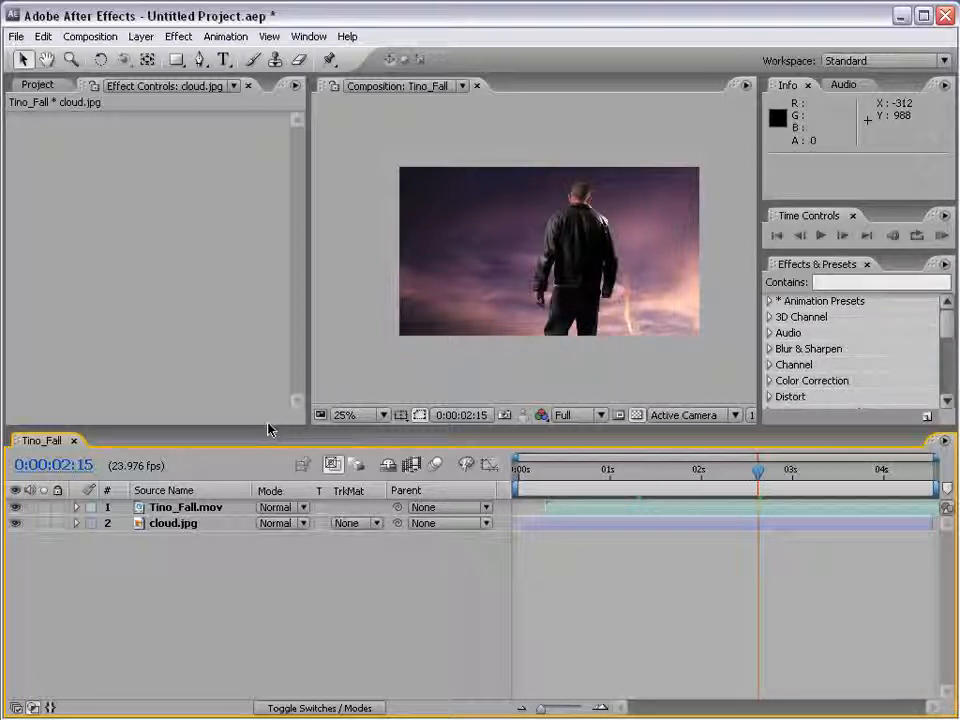
# Set cloud.jpg's track matte to Alpha Matte "Tino_Fall.mov" and turn the Tino_Fall.mov layer's visibility back on
pyautogui.click(172, 524)
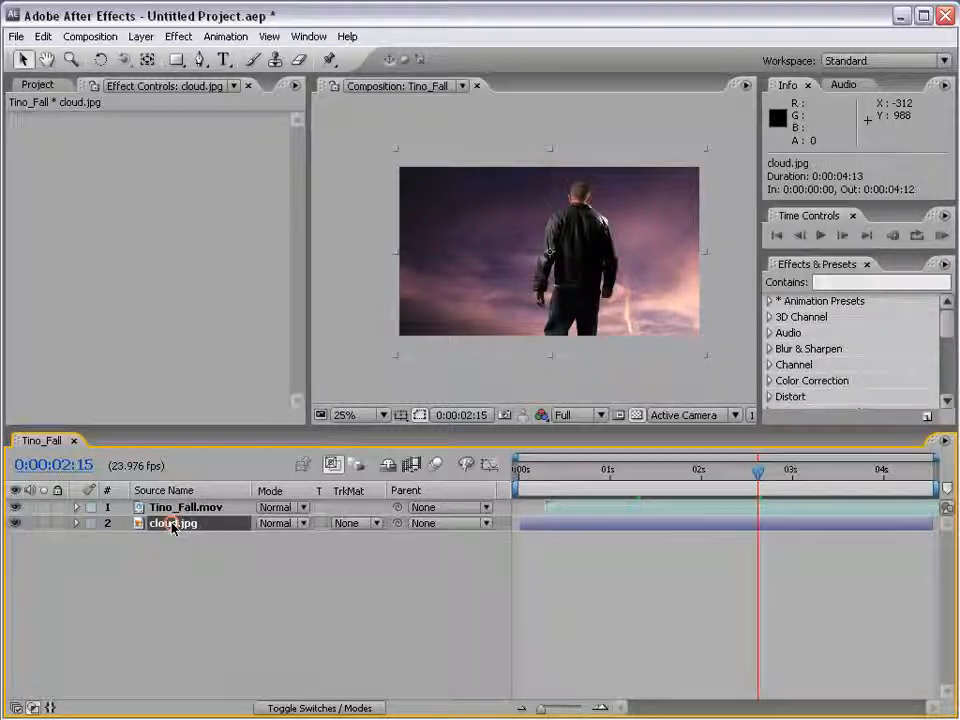
pyautogui.click(362, 523)
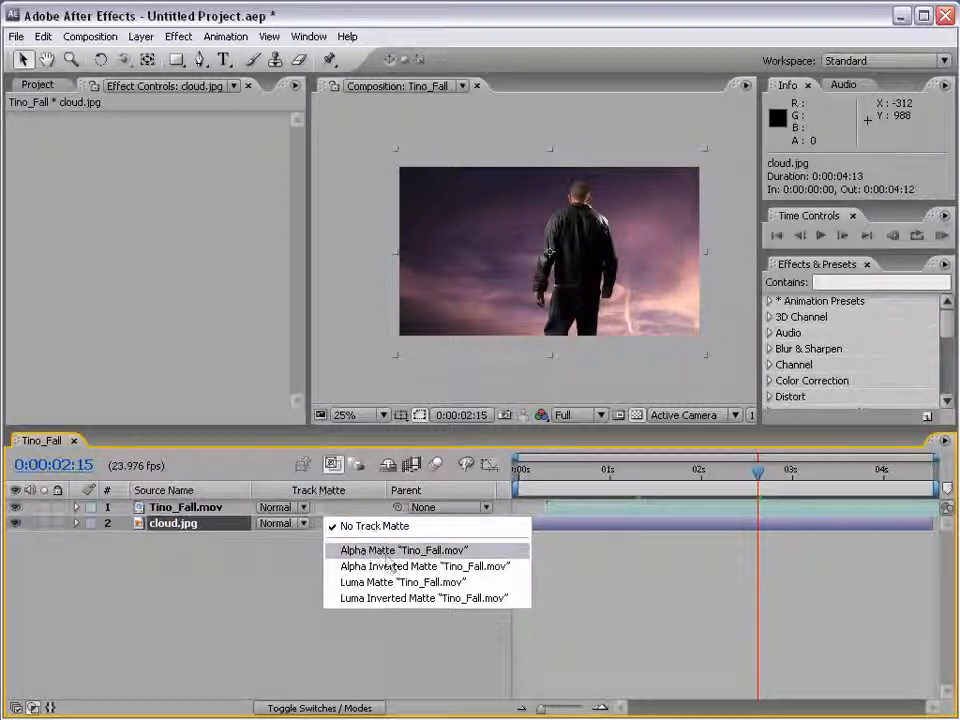
pyautogui.click(385, 551)
pyautogui.click(185, 507)
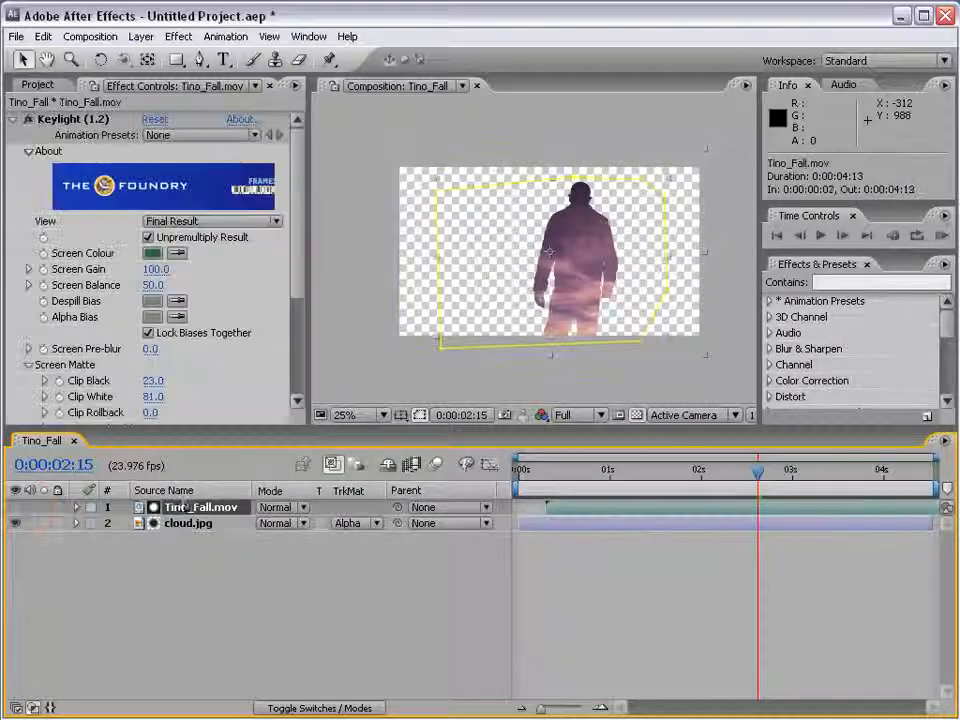
pyautogui.click(15, 507)
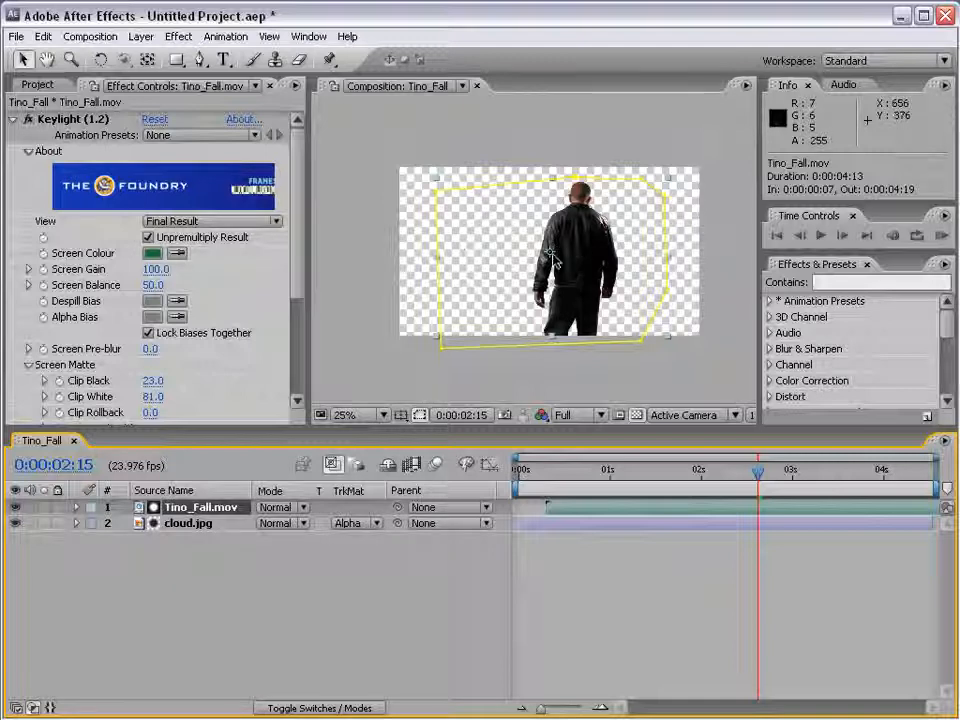
pyautogui.scroll(1, 533, 241)
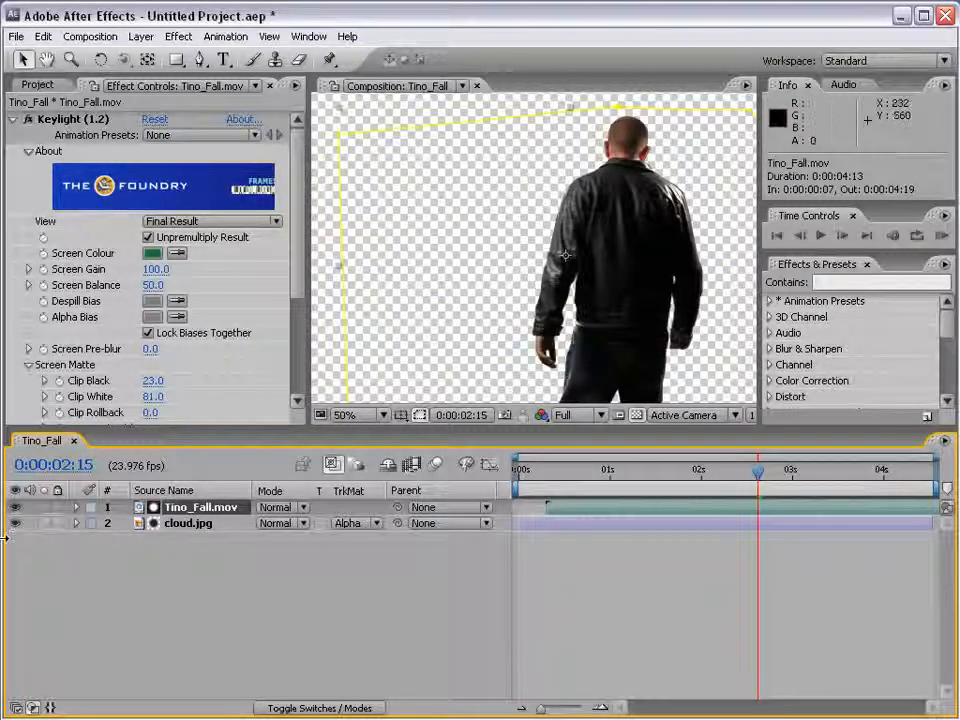
# Hide the Tino_Fall.mov layer and try Luma Matte and Alpha Inverted Matte as cloud.jpg's track matte
pyautogui.click(15, 507)
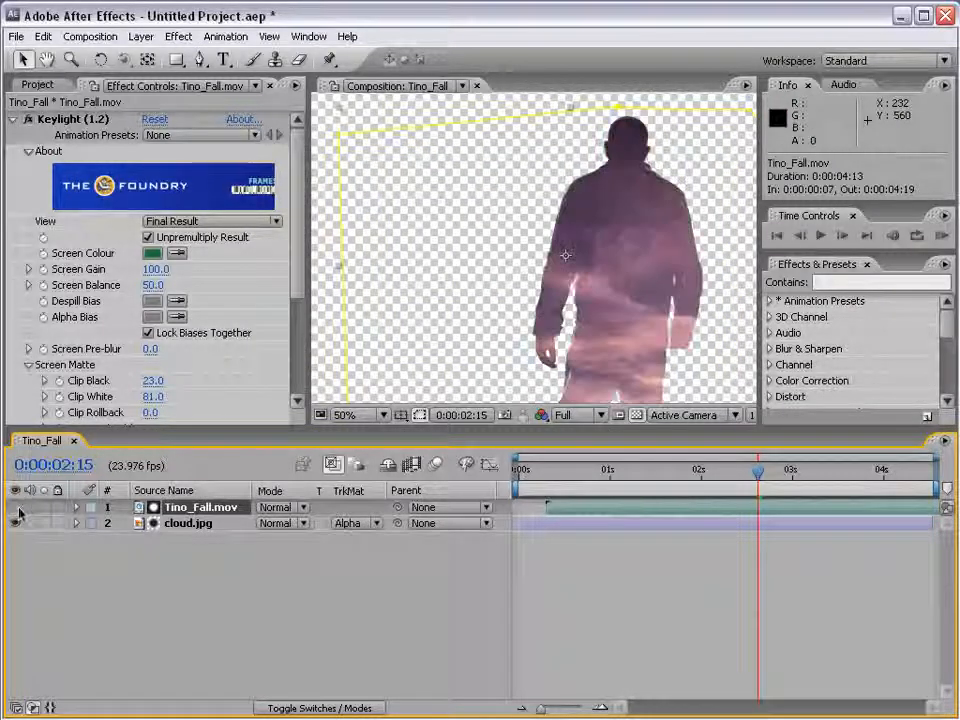
pyautogui.click(375, 523)
pyautogui.click(373, 553)
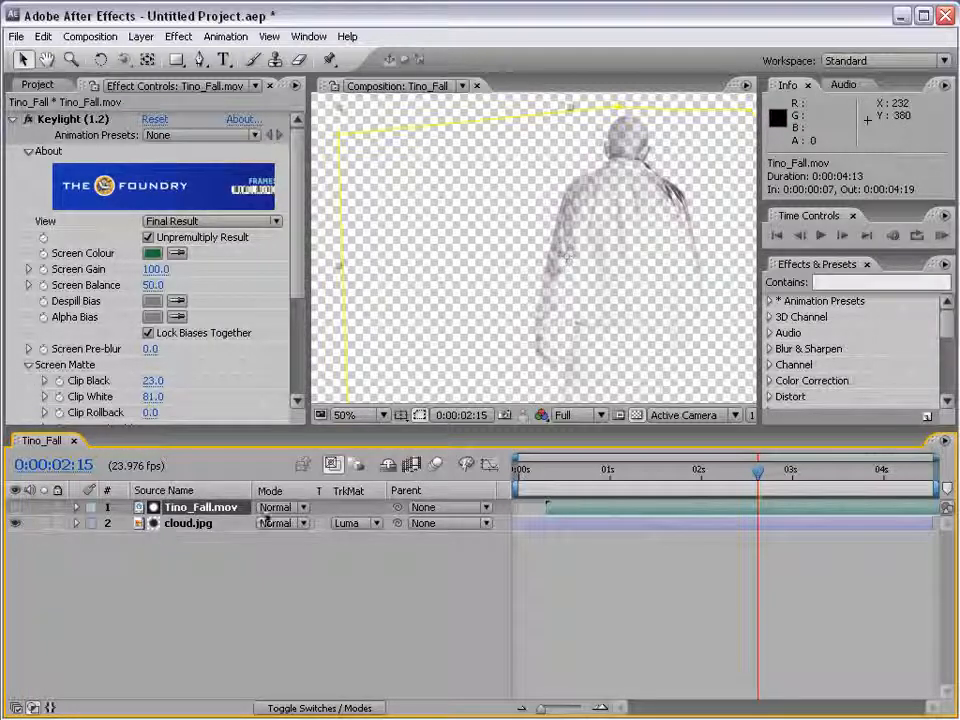
pyautogui.click(347, 527)
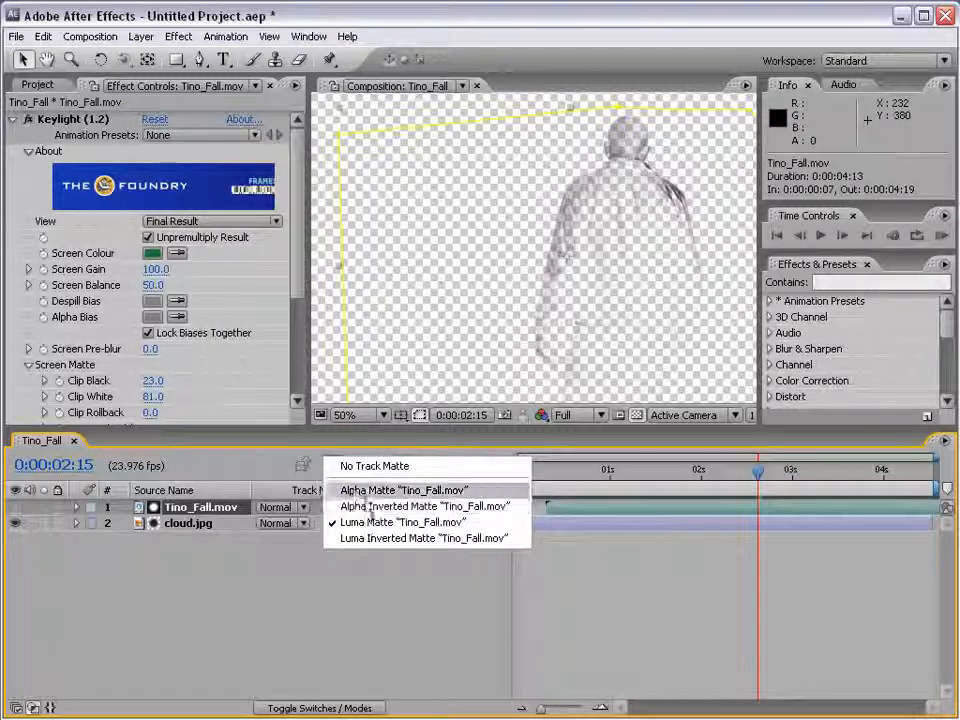
pyautogui.click(386, 507)
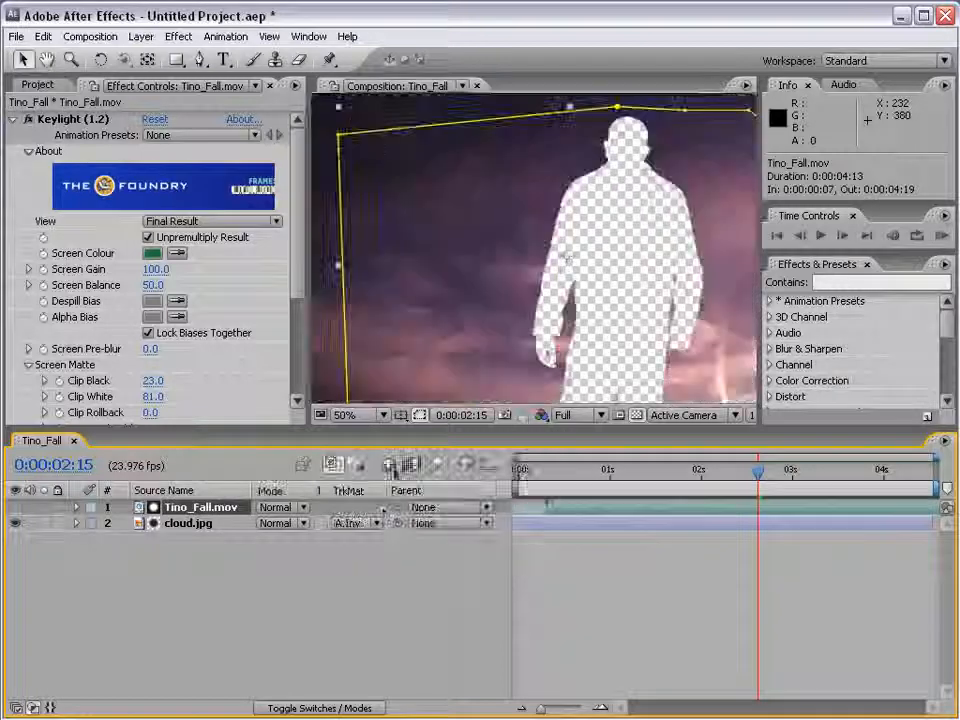
# Set cloud.jpg's track matte back to Alpha Matte "Tino_Fall.mov" and view the silhouette without the transparency grid at 0:00:02:16
pyautogui.press(',')
pyautogui.click(347, 523)
pyautogui.click(365, 507)
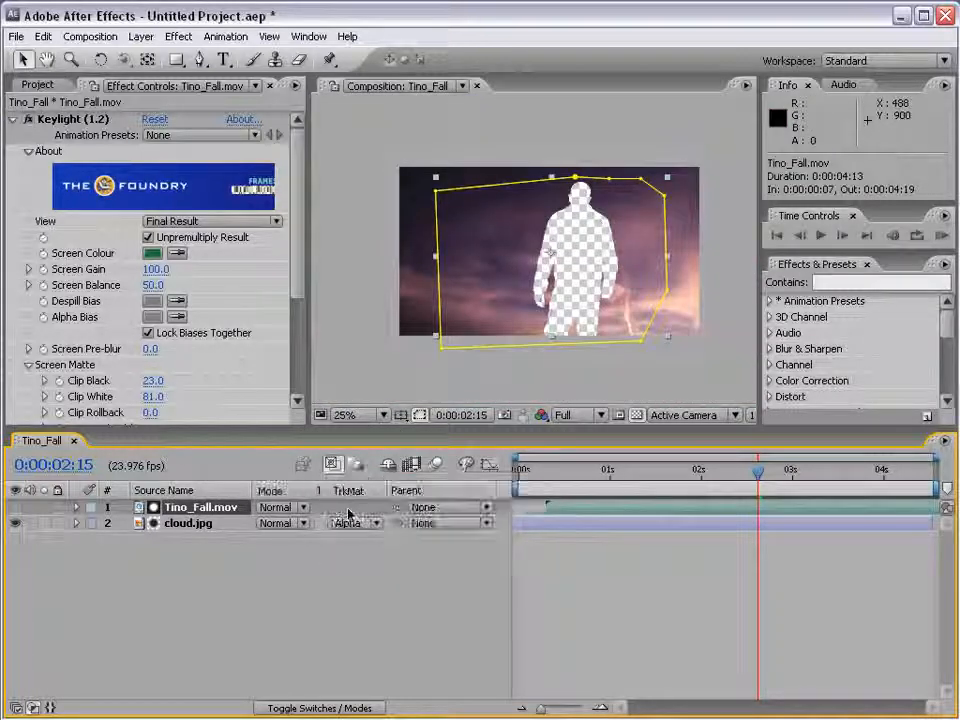
pyautogui.click(636, 414)
pyautogui.click(634, 585)
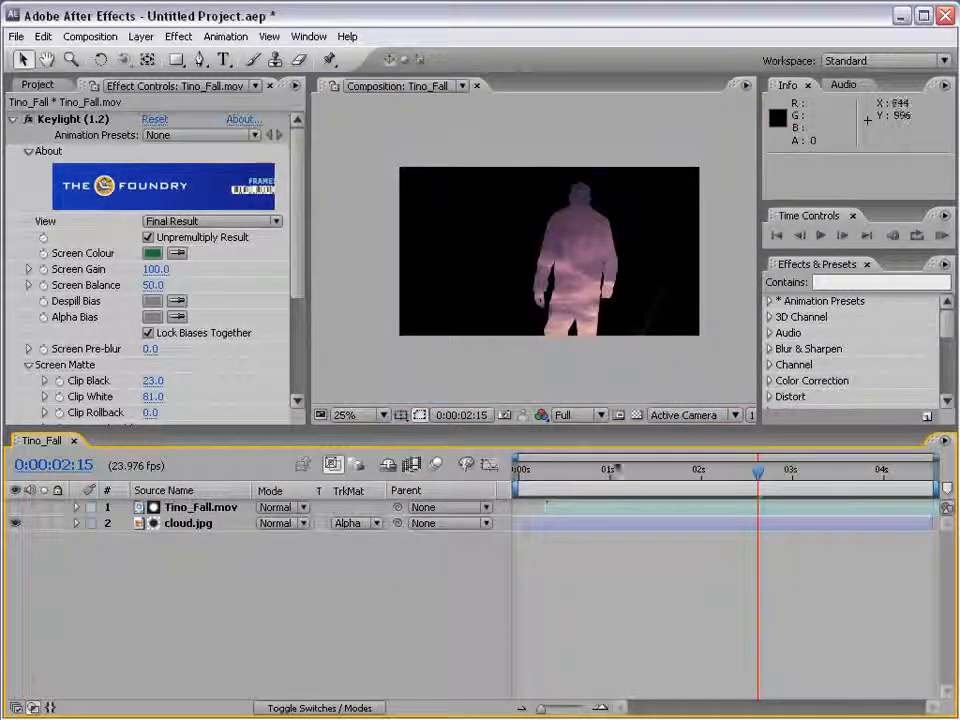
pyautogui.moveTo(743, 480)
pyautogui.mouseDown()
pyautogui.moveTo(692, 481)
pyautogui.moveTo(836, 484)
pyautogui.moveTo(761, 484)
pyautogui.mouseUp()
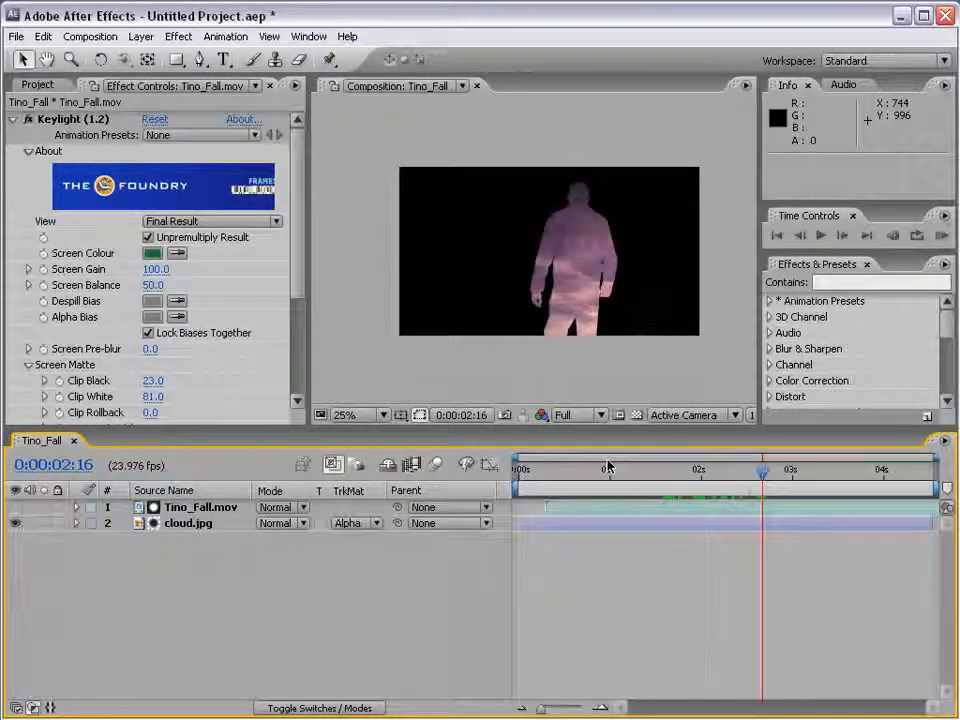
# Create a new black solid layer measuring 1280 x 720 pixels
pyautogui.click(141, 36)
pyautogui.moveTo(155, 57)
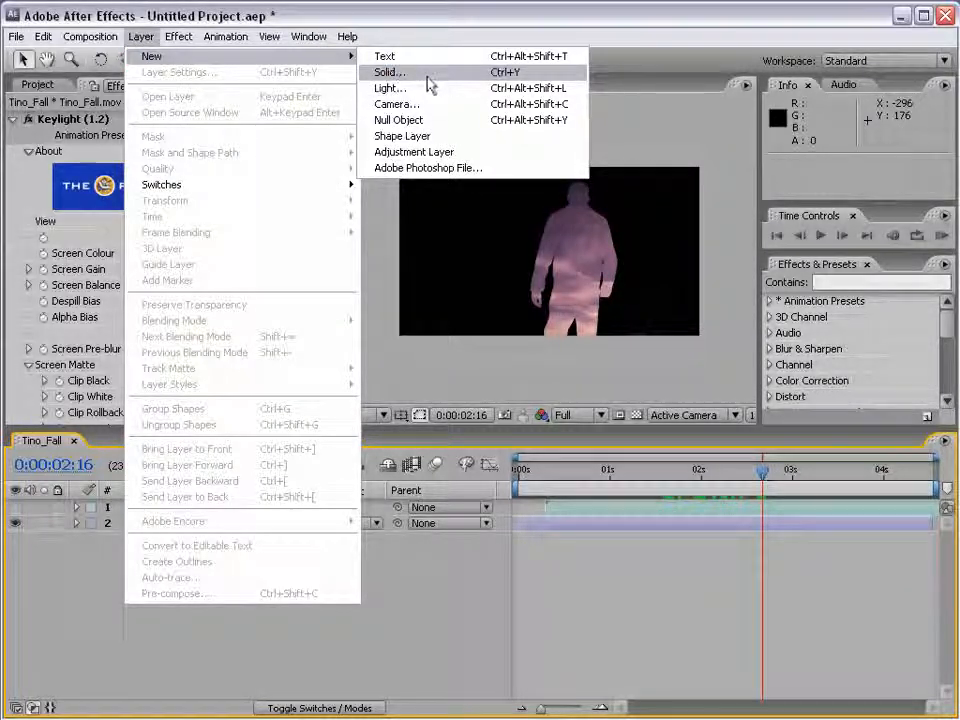
pyautogui.click(426, 76)
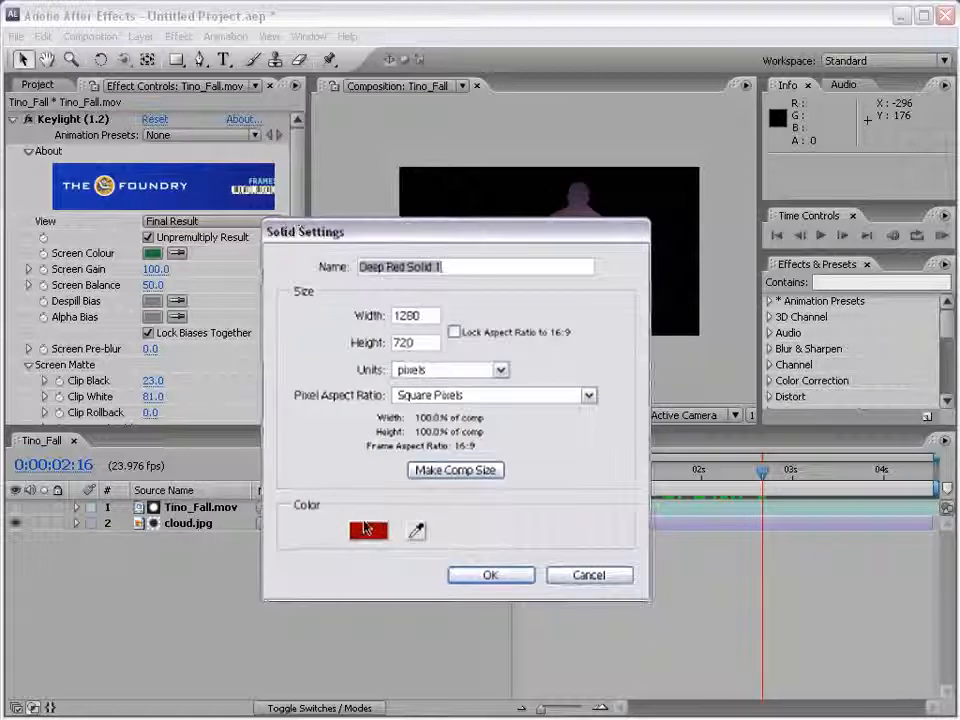
pyautogui.click(368, 531)
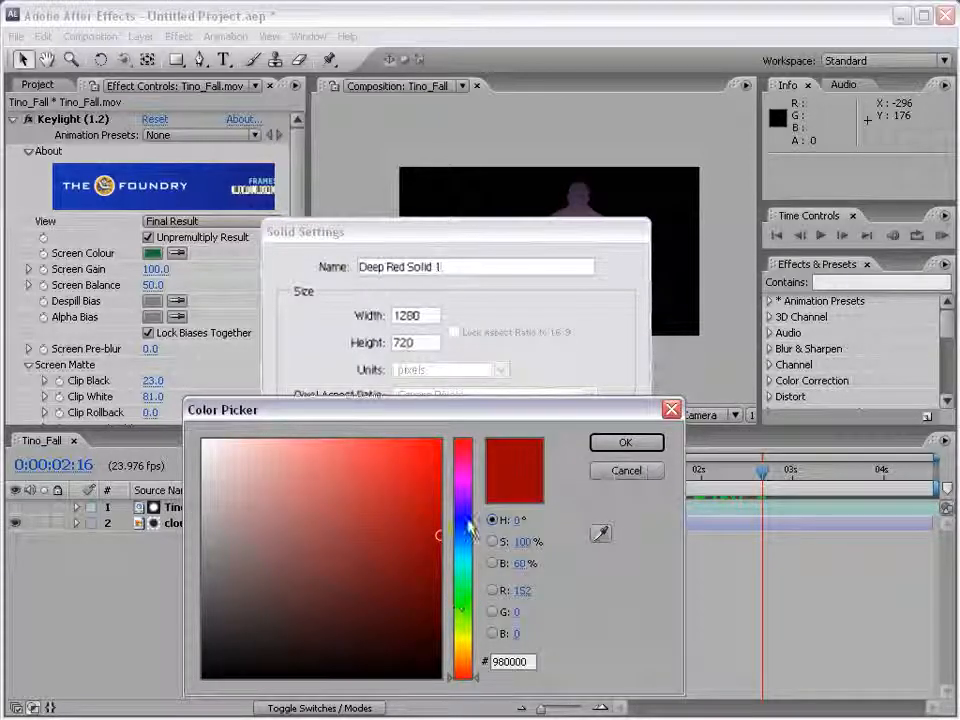
pyautogui.moveTo(373, 601); pyautogui.dragTo(375, 678)
pyautogui.click(624, 443)
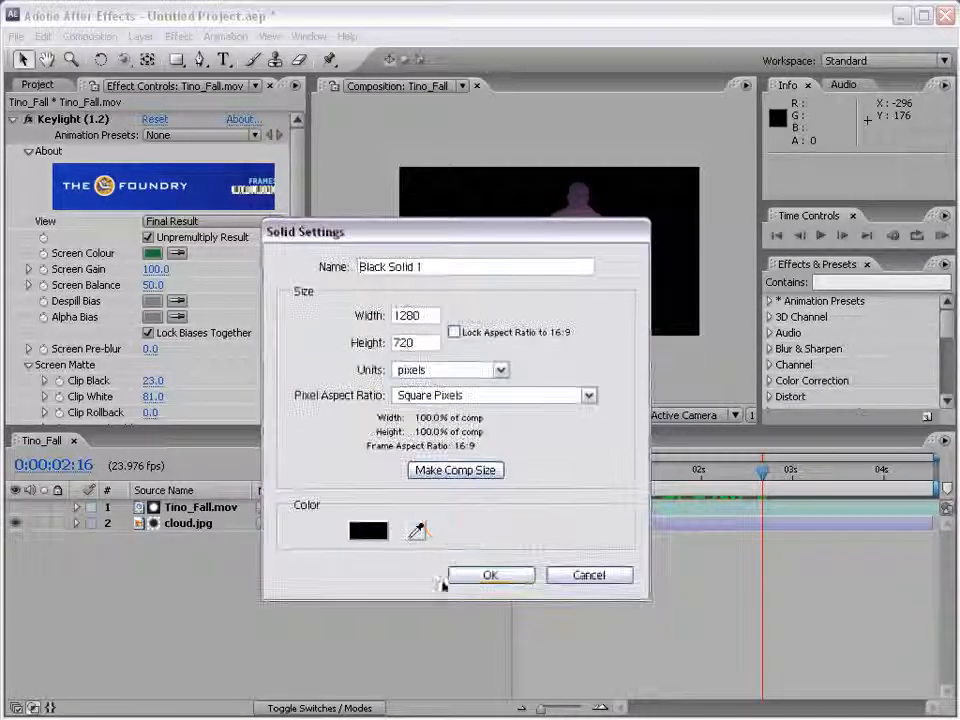
pyautogui.click(470, 577)
# Create a deep magenta 1280 x 720 solid and place it beneath all the other layers
pyautogui.click(140, 36)
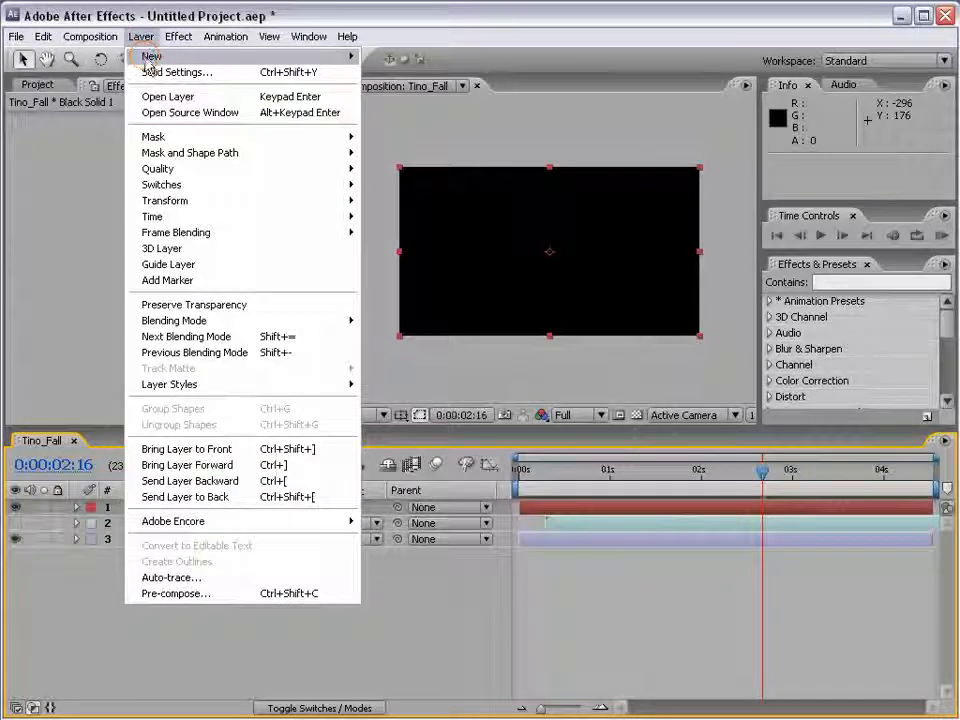
pyautogui.moveTo(350, 57)
pyautogui.click(387, 72)
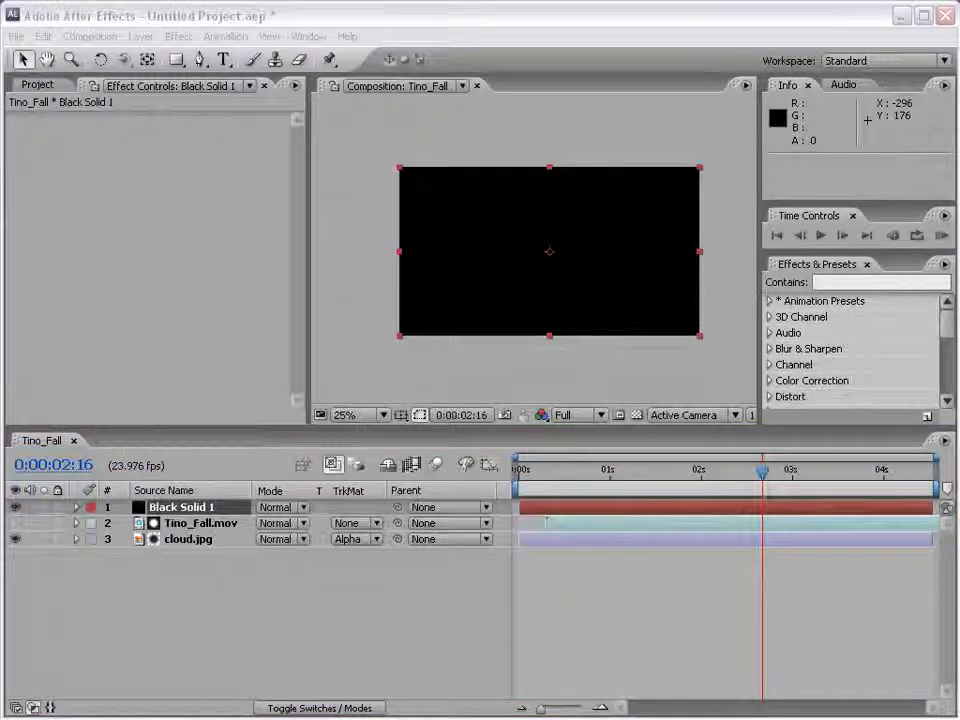
pyautogui.click(307, 497)
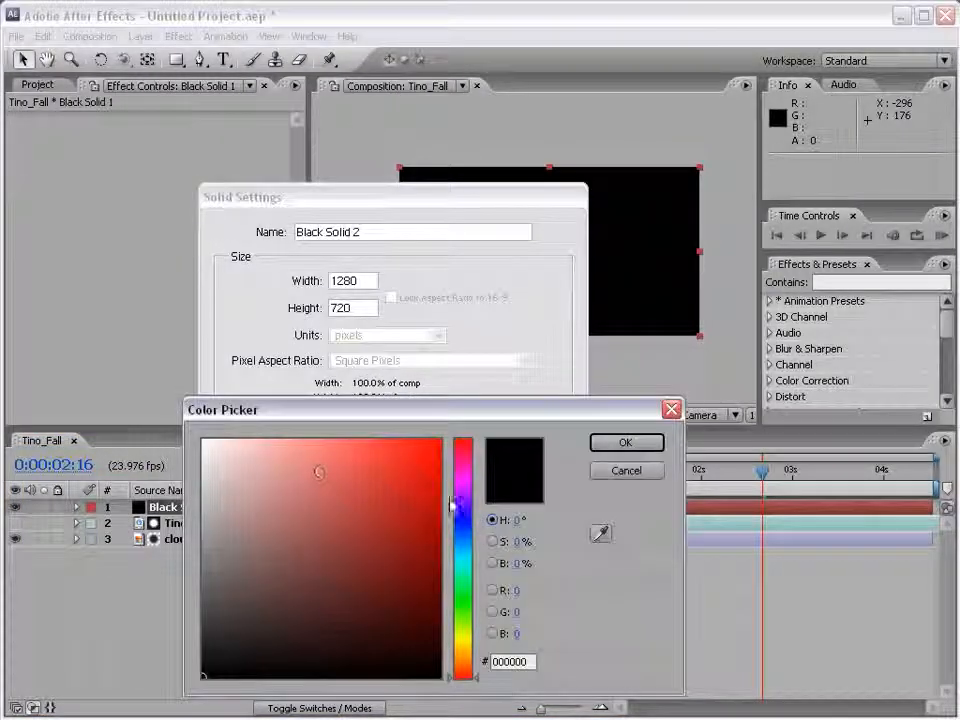
pyautogui.moveTo(407, 474); pyautogui.dragTo(419, 510)
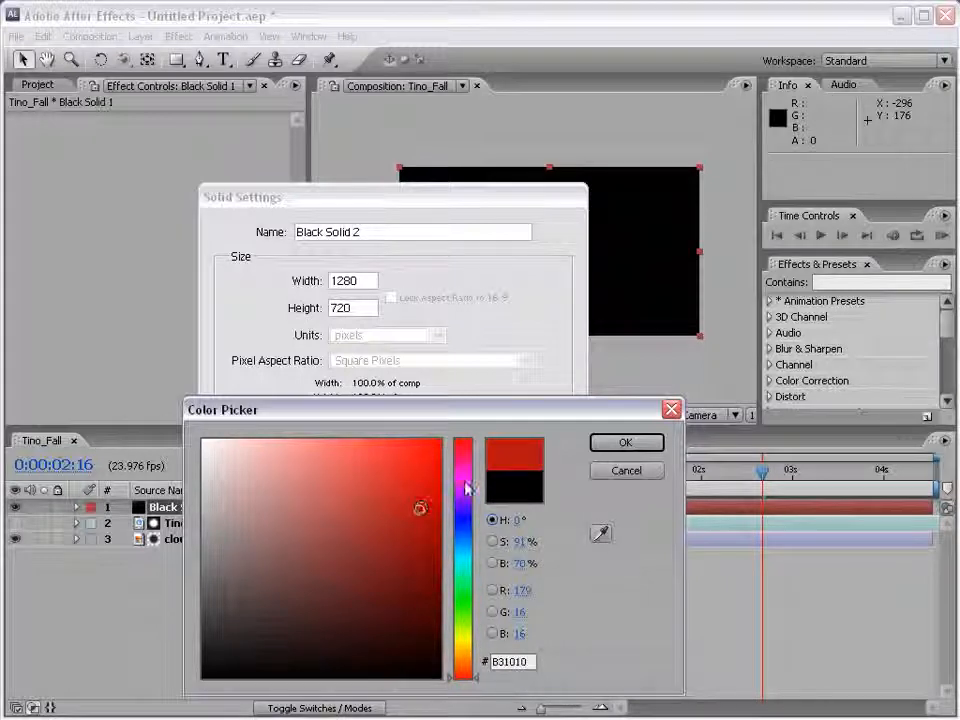
pyautogui.click(464, 472)
pyautogui.click(638, 442)
pyautogui.click(426, 547)
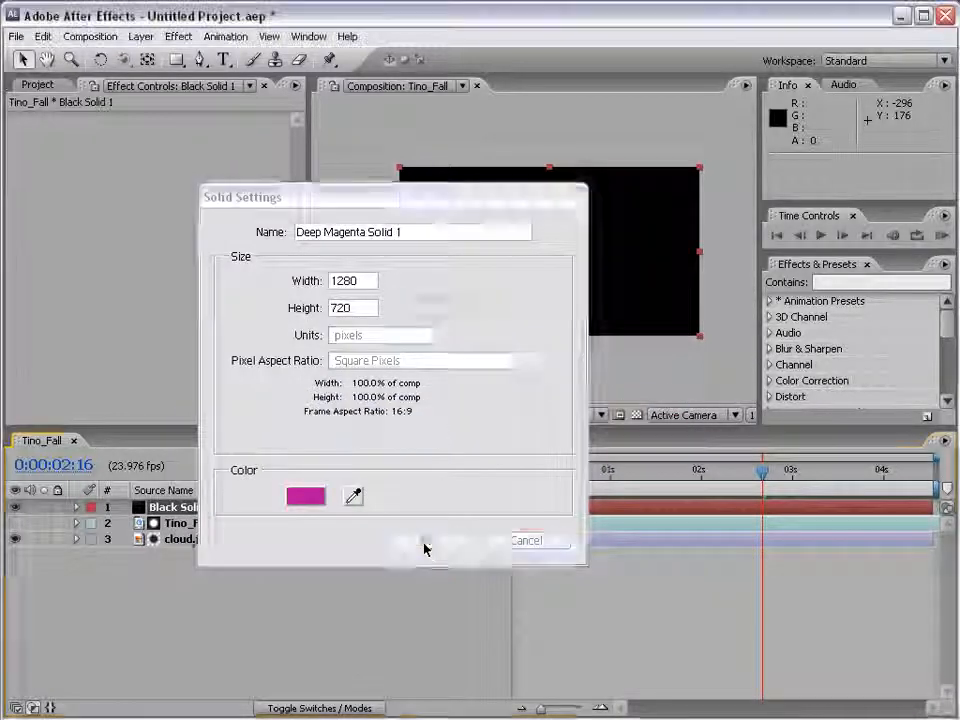
pyautogui.moveTo(166, 511); pyautogui.dragTo(155, 571)
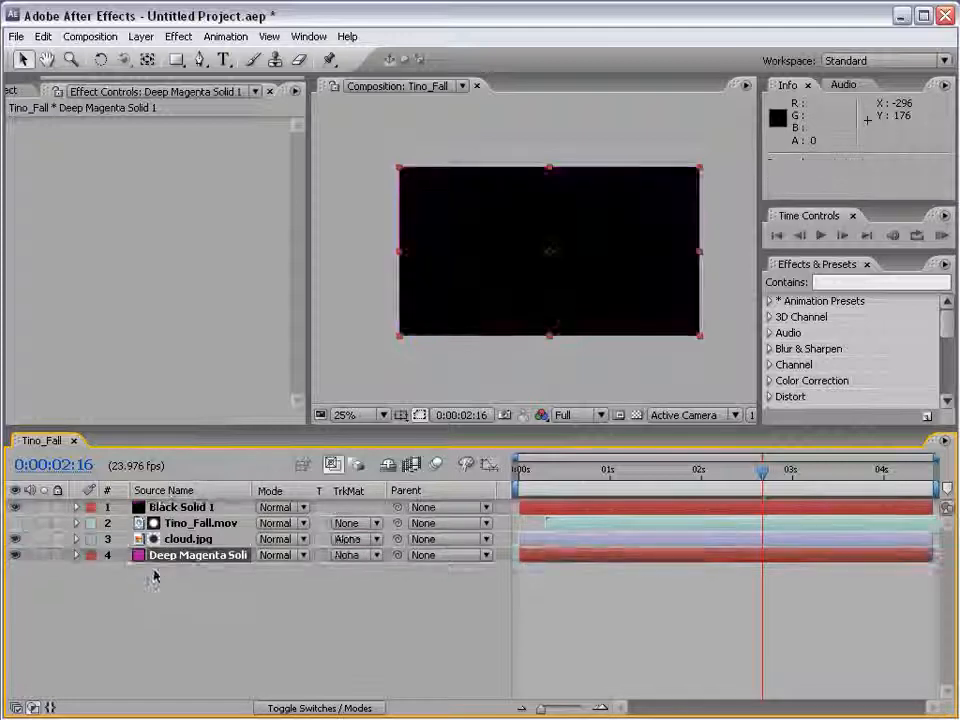
# Place Black Solid 1 directly beneath Tino_Fall.mov and delete the cloud.jpg layer
pyautogui.moveTo(170, 510); pyautogui.dragTo(158, 530)
pyautogui.click(171, 539)
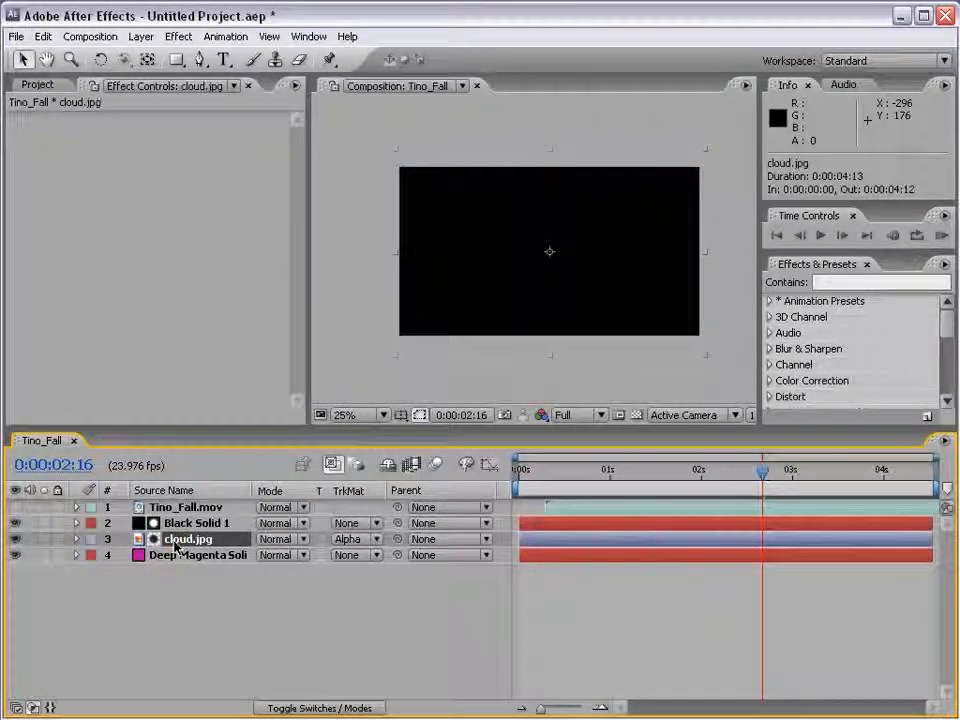
pyautogui.press('Delete')
# Set Black Solid 1's track matte to Alpha Matte "Tino_Fall.mov" to form a black silhouette over the magenta
pyautogui.click(182, 525)
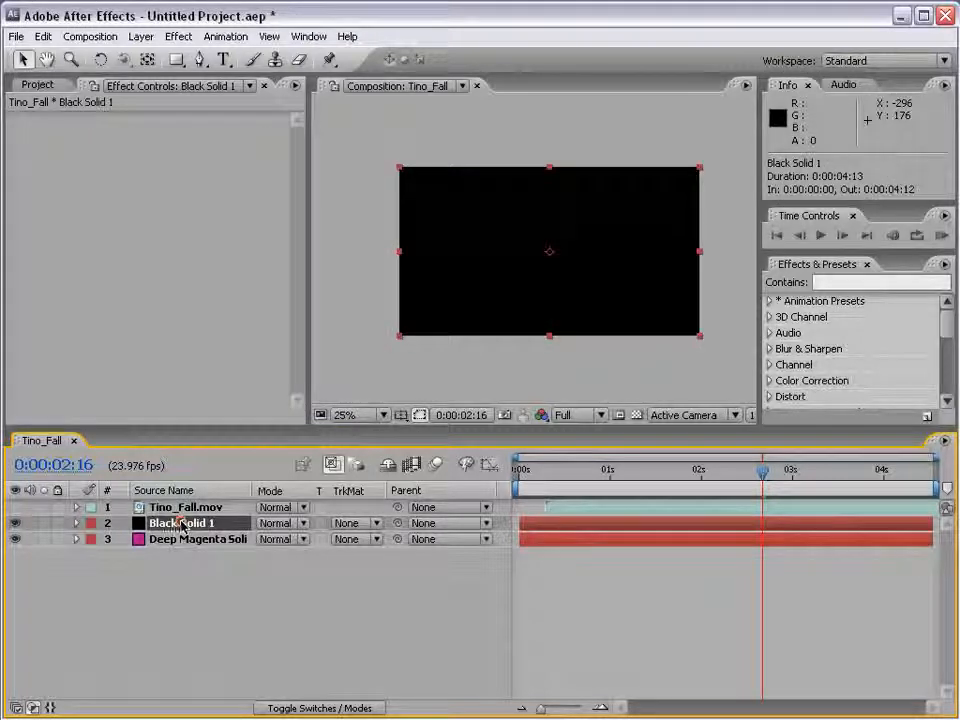
pyautogui.click(373, 525)
pyautogui.click(358, 553)
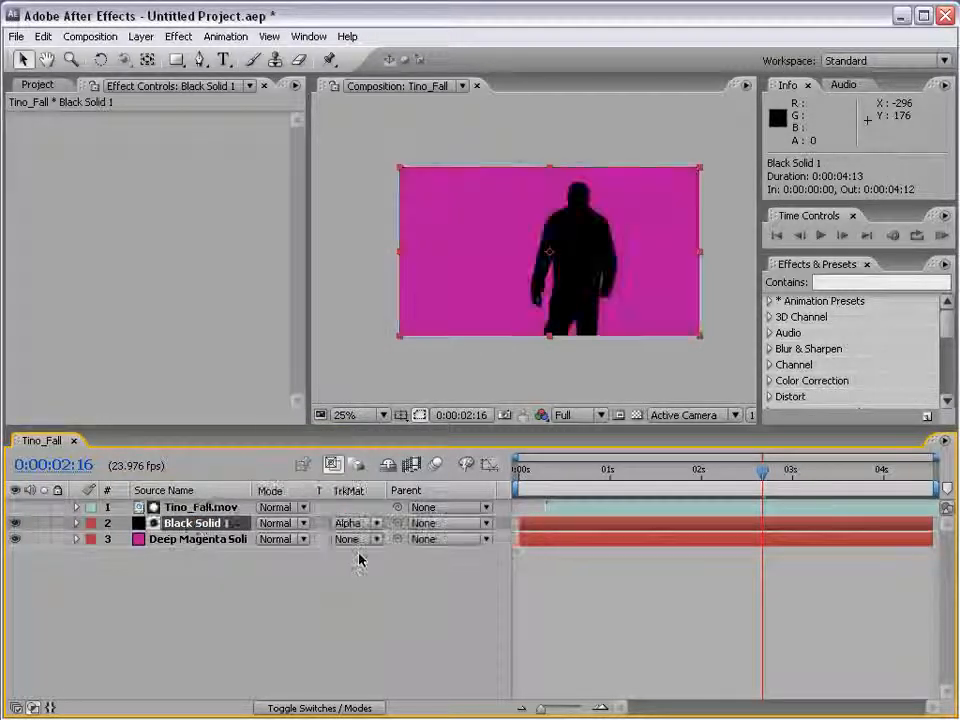
pyautogui.click(590, 599)
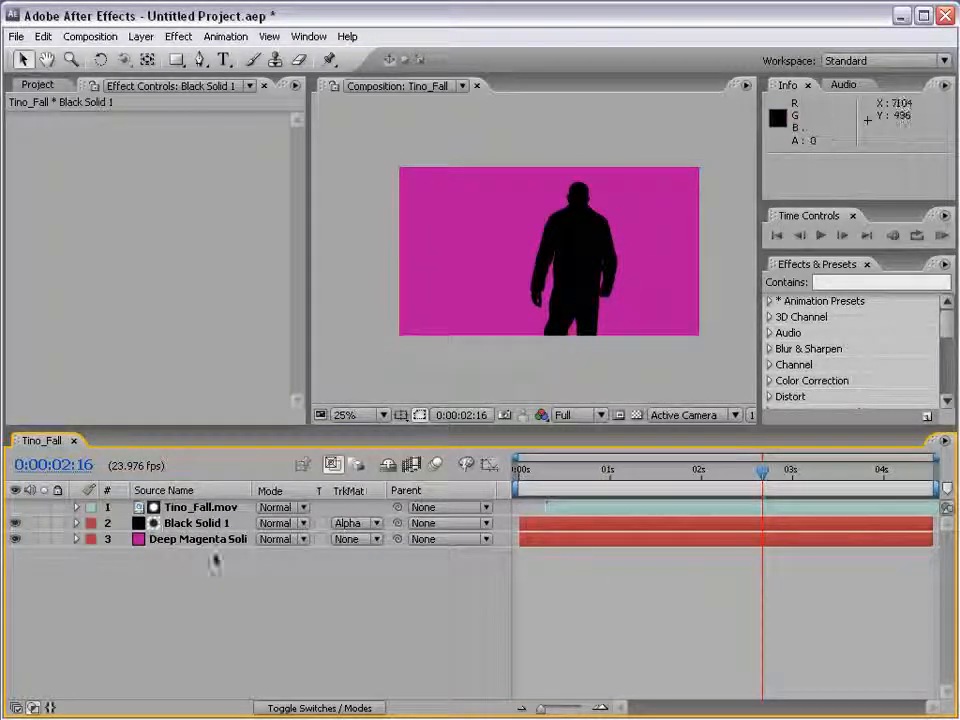
# Examine the actor's black silhouette against the magenta background from 0:00:02:16 to 0:00:03:16
pyautogui.click(549, 252)
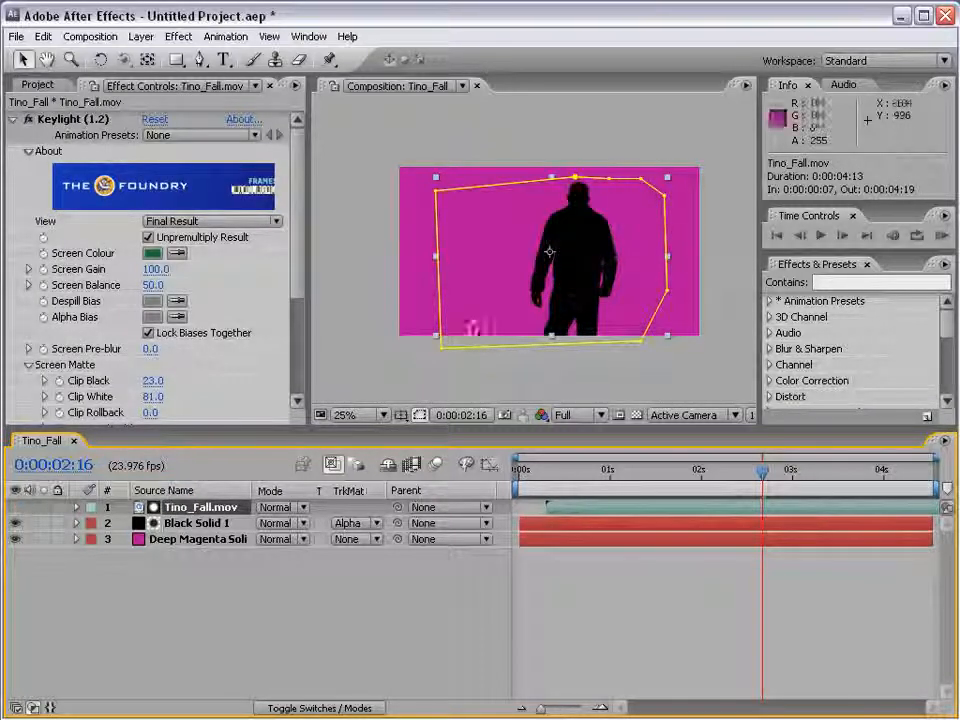
pyautogui.scroll(2, 598, 272)
pyautogui.press('F2')
pyautogui.scroll(-2, 613, 400)
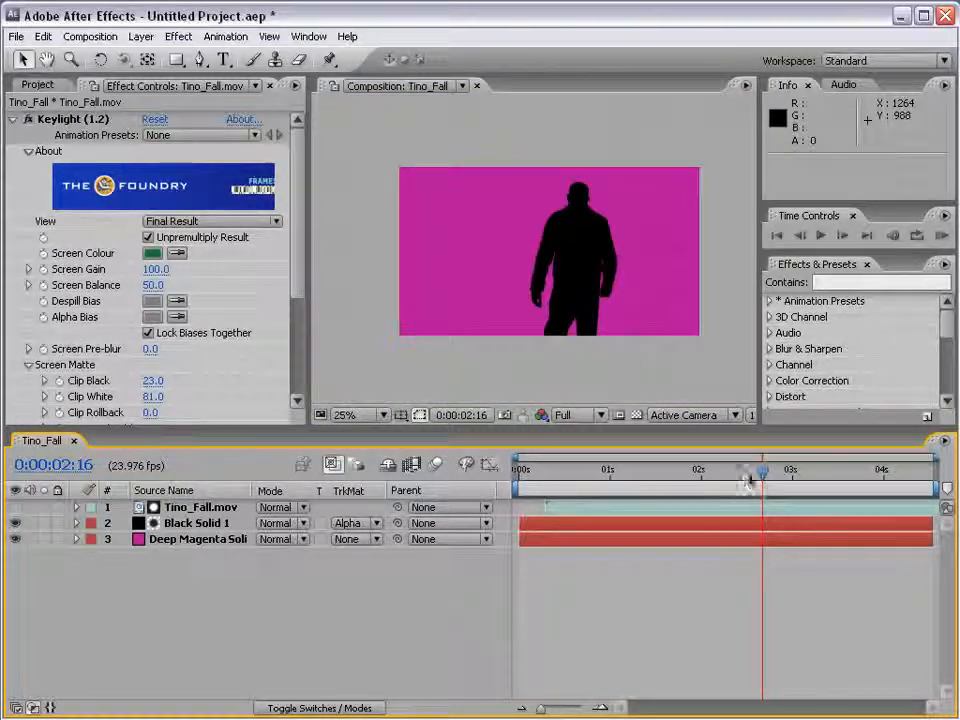
pyautogui.moveTo(748, 482); pyautogui.dragTo(853, 480)
pyautogui.scroll(2, 613, 197)
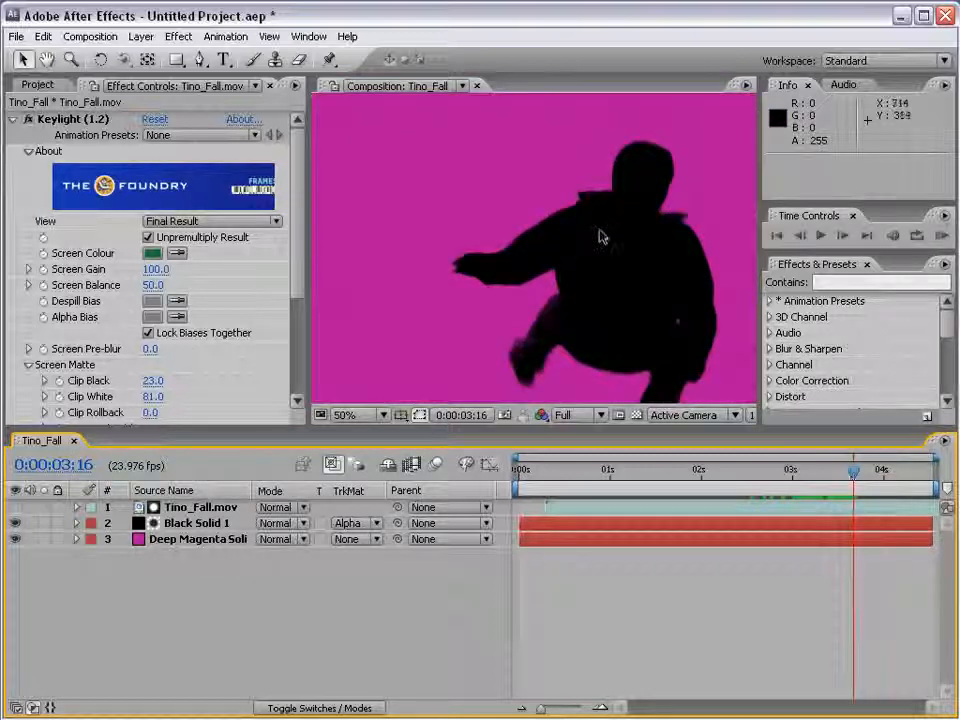
pyautogui.scroll(-2, 600, 236)
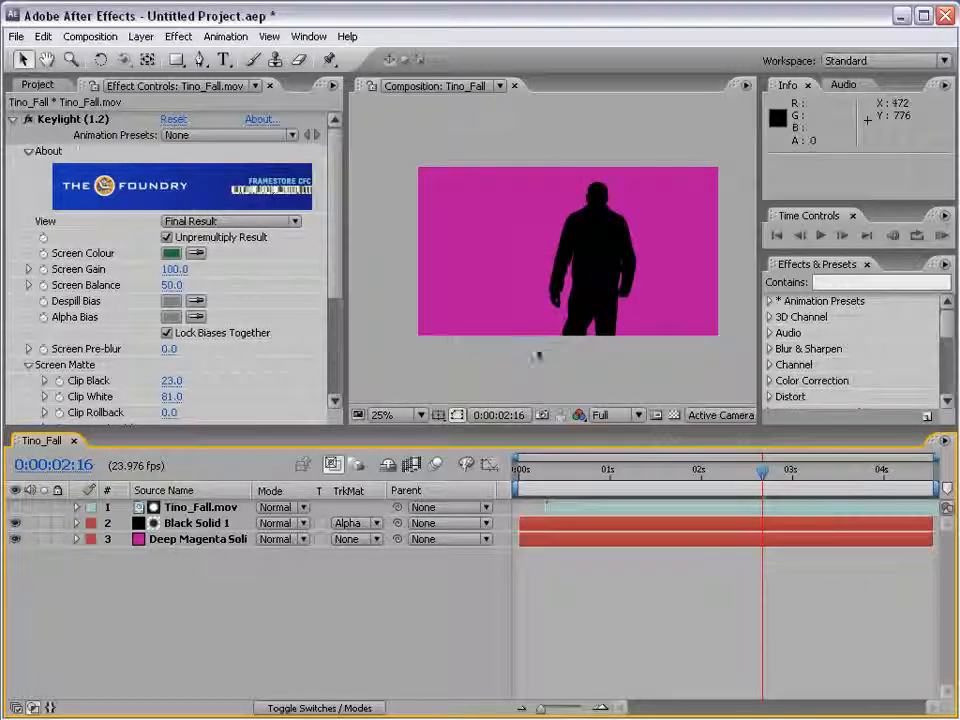
# Create a second black 1280 x 720 solid on top of the layer stack for a vignette
pyautogui.click(140, 36)
pyautogui.moveTo(160, 56)
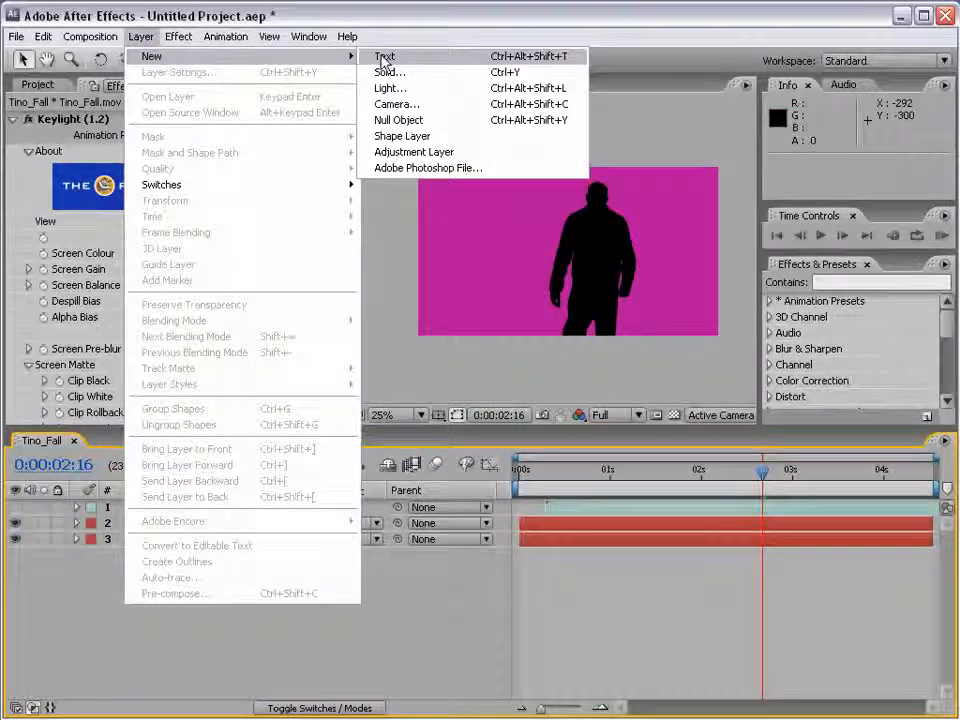
pyautogui.click(438, 74)
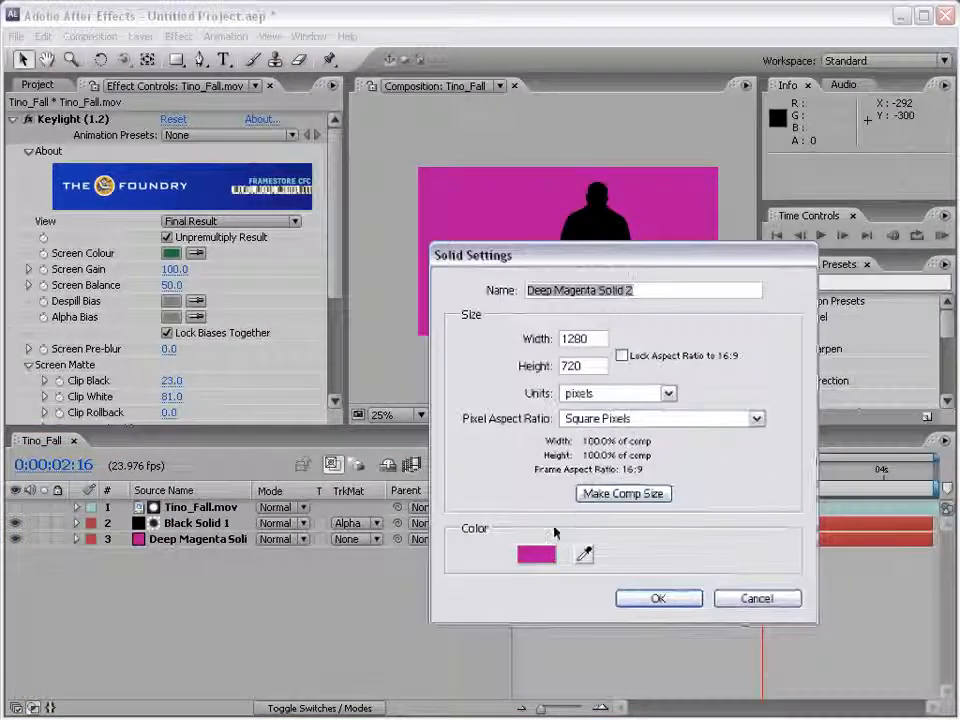
pyautogui.click(538, 555)
pyautogui.moveTo(394, 527); pyautogui.dragTo(440, 678)
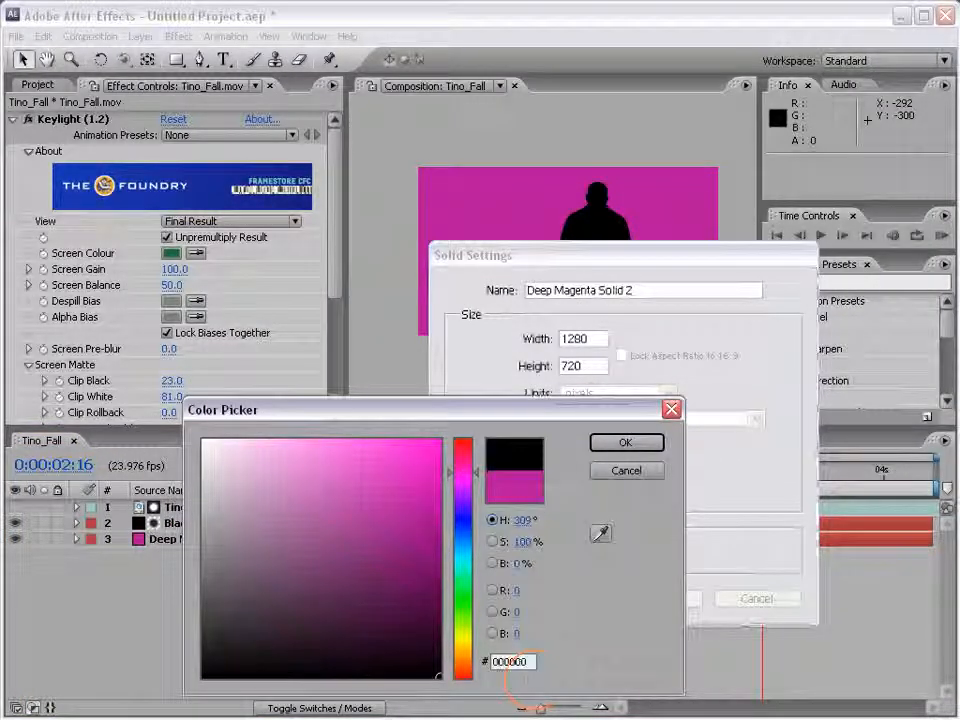
pyautogui.click(624, 443)
pyautogui.click(658, 598)
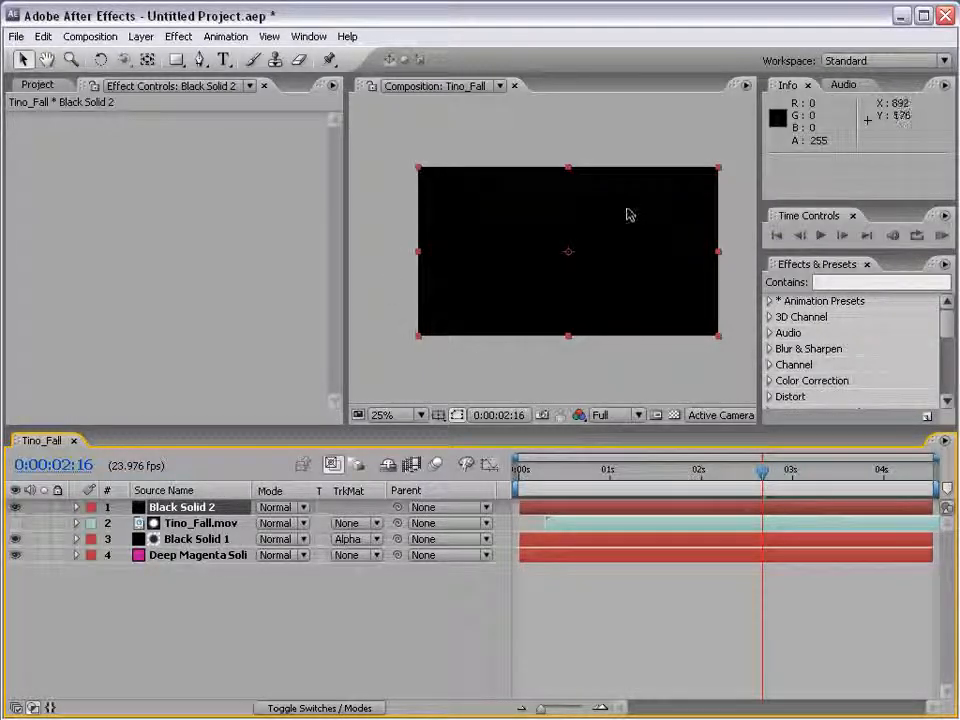
# Draw an elliptical mask about 1256 x 692 pixels on Black Solid 2 and set its mode to Subtract
pyautogui.moveTo(176, 59)
pyautogui.mouseDown()
pyautogui.moveTo(260, 80)
pyautogui.moveTo(311, 106)
pyautogui.mouseUp()
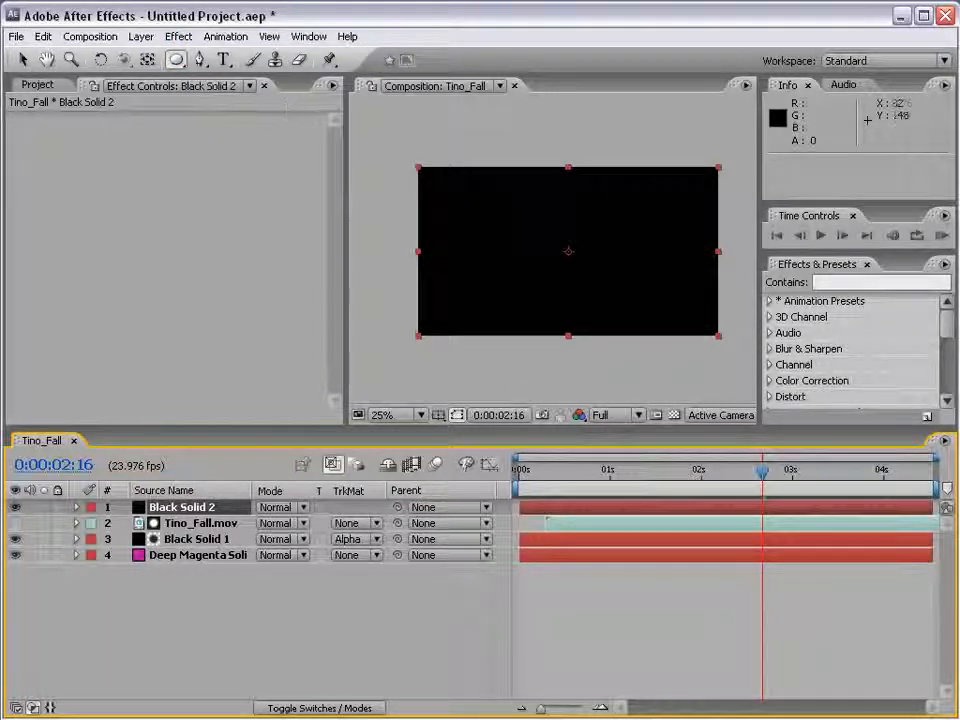
pyautogui.moveTo(426, 165)
pyautogui.mouseDown()
pyautogui.moveTo(445, 197)
pyautogui.moveTo(557, 216)
pyautogui.moveTo(715, 332)
pyautogui.mouseUp()
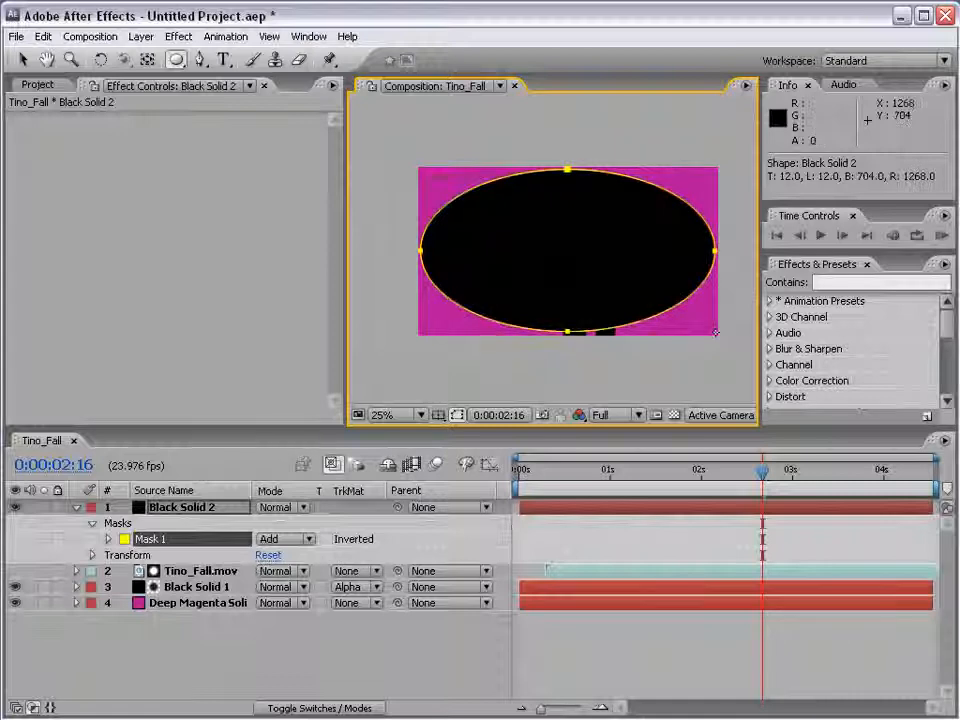
pyautogui.click(155, 508)
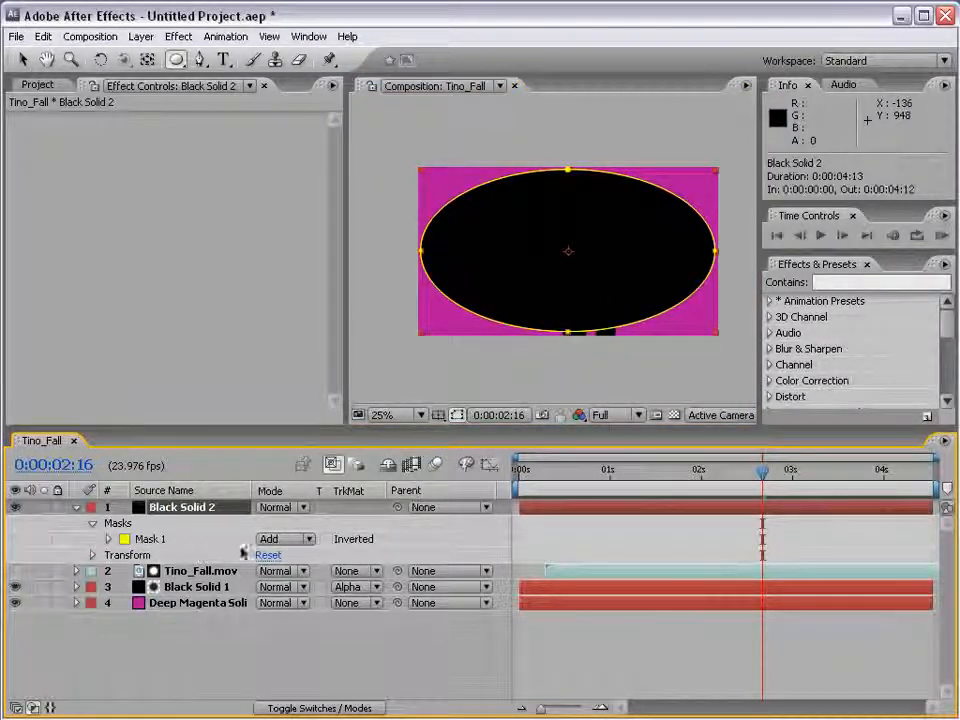
pyautogui.click(285, 539)
pyautogui.click(285, 553)
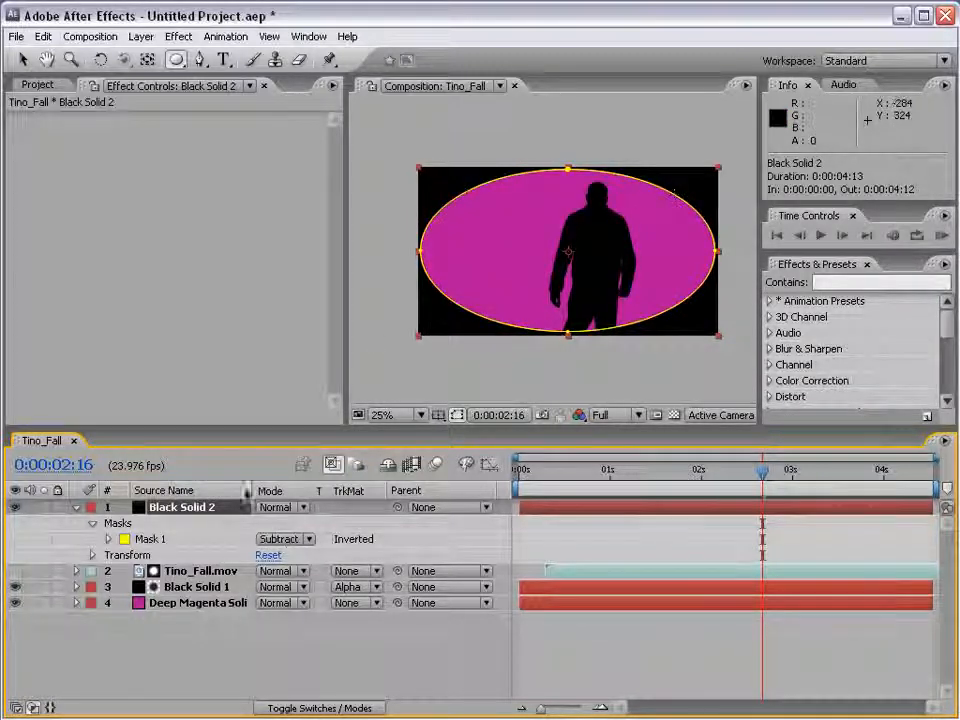
# Set Mask 1's feather on Black Solid 2 to 501 pixels for a soft vignette
pyautogui.click(108, 539)
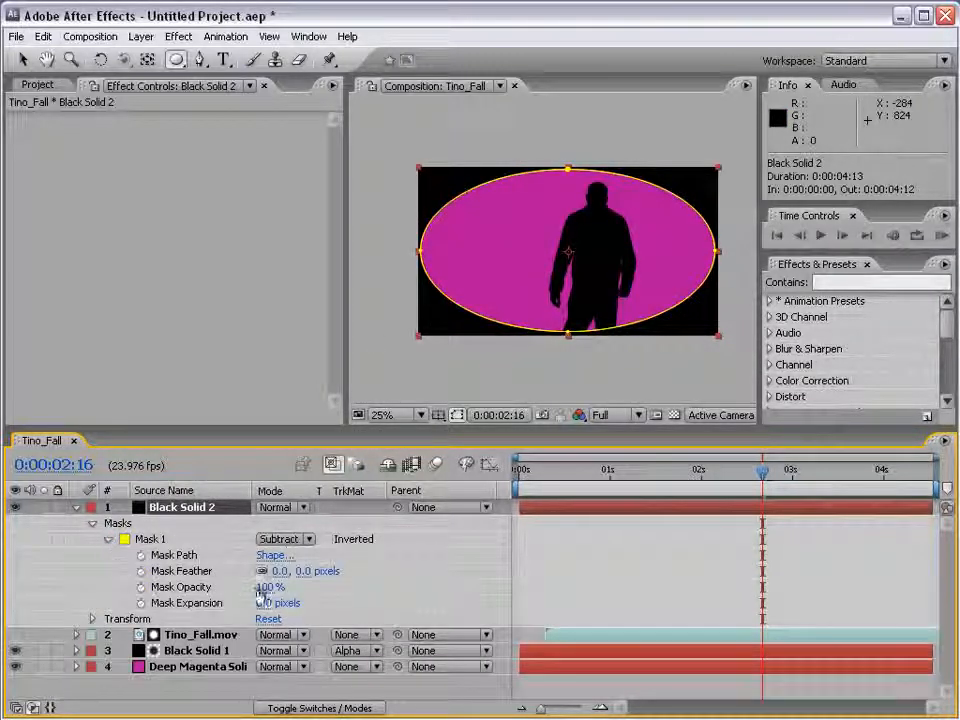
pyautogui.moveTo(303, 571); pyautogui.dragTo(760, 552)
pyautogui.click(606, 570)
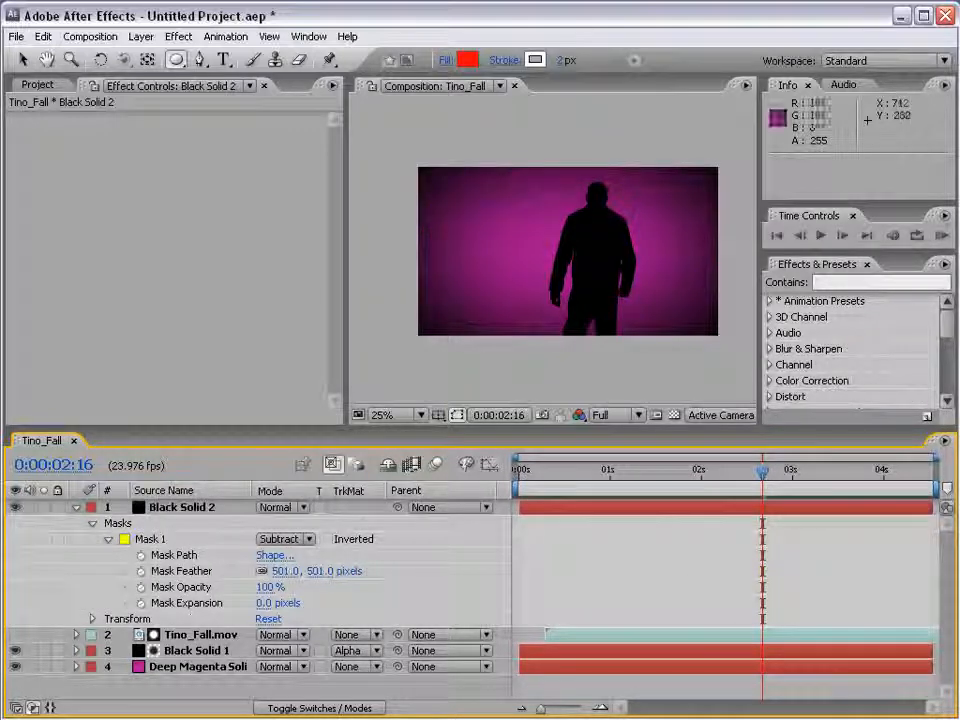
# Set Mask 1's expansion on Black Solid 2 to 170 pixels and inspect the vignetted silhouette enlarged at 0:00:03:00
pyautogui.moveTo(247, 603); pyautogui.dragTo(446, 580)
pyautogui.click(471, 583)
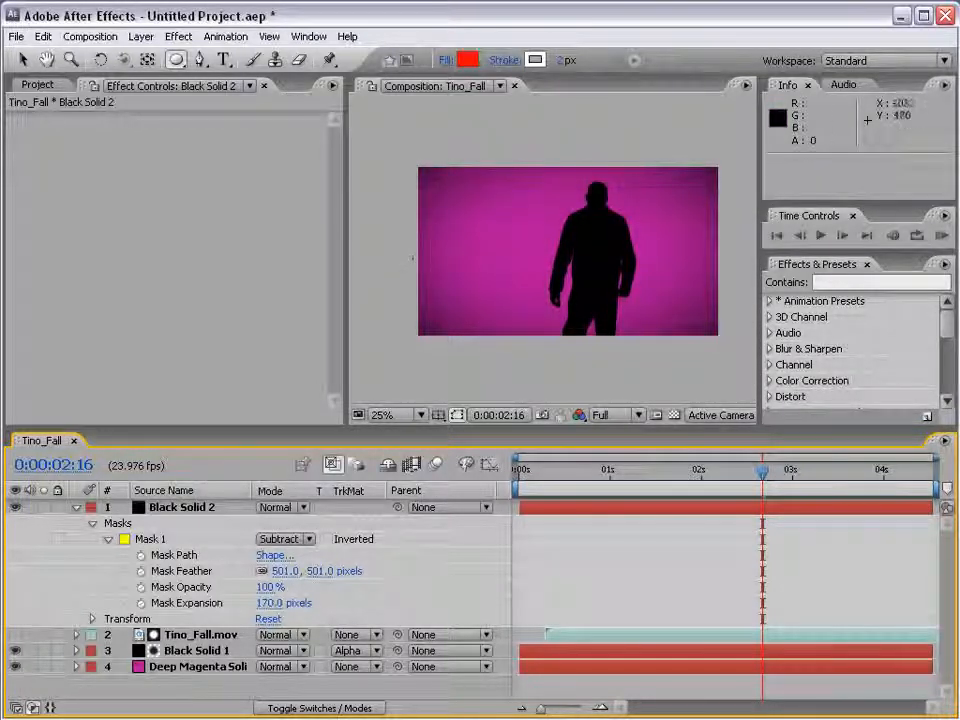
pyautogui.moveTo(766, 484); pyautogui.dragTo(801, 485)
pyautogui.scroll(2, 632, 296)
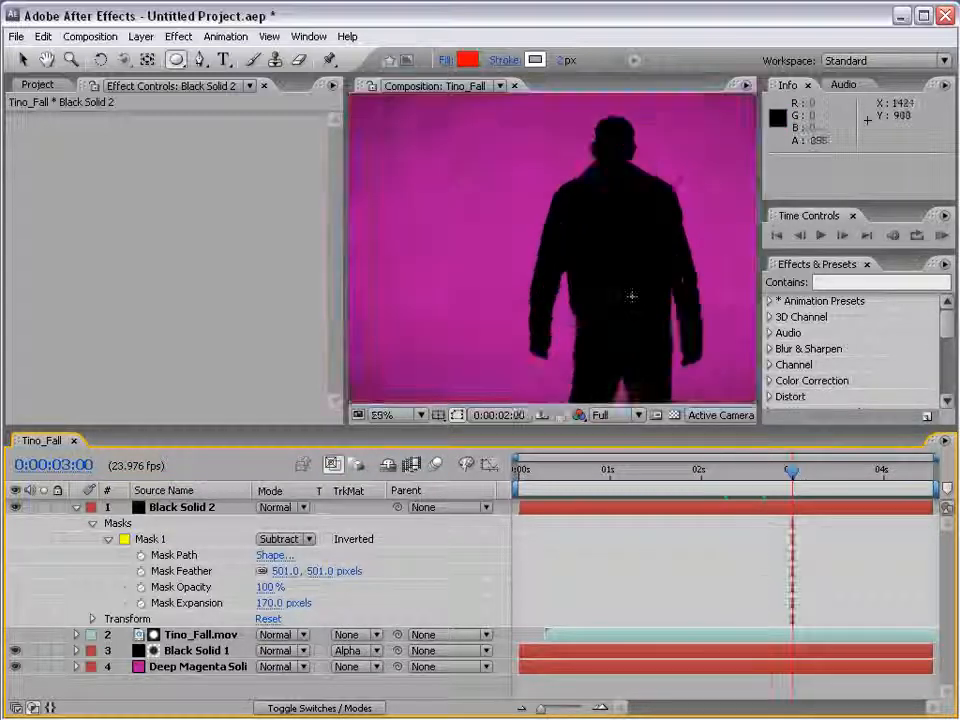
pyautogui.press('`')
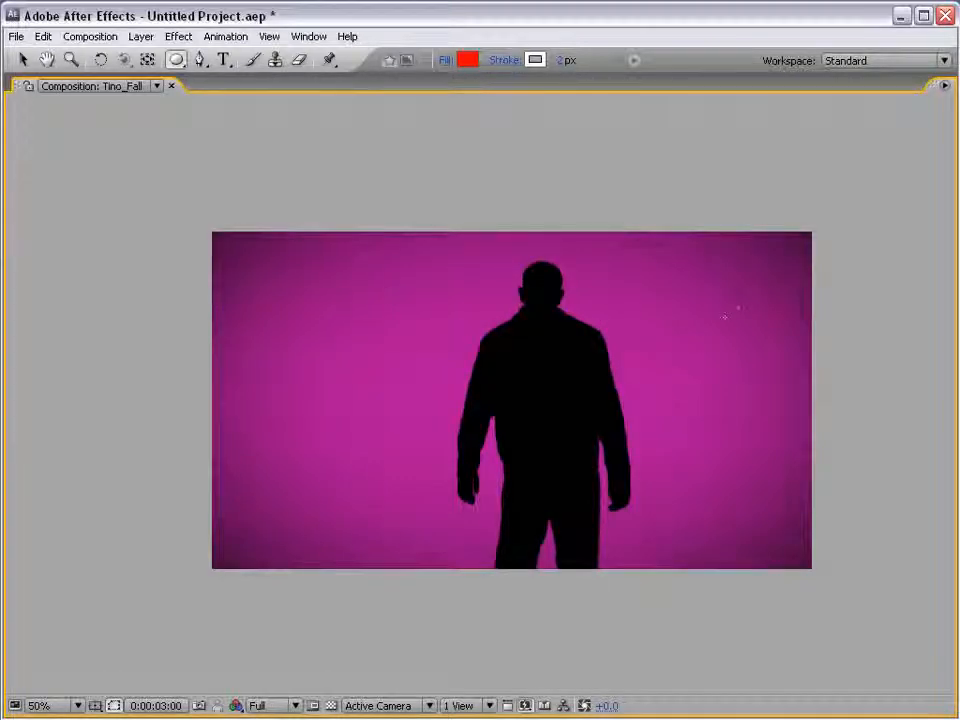
pyautogui.scroll(-2, 711, 279)
pyautogui.press('`')
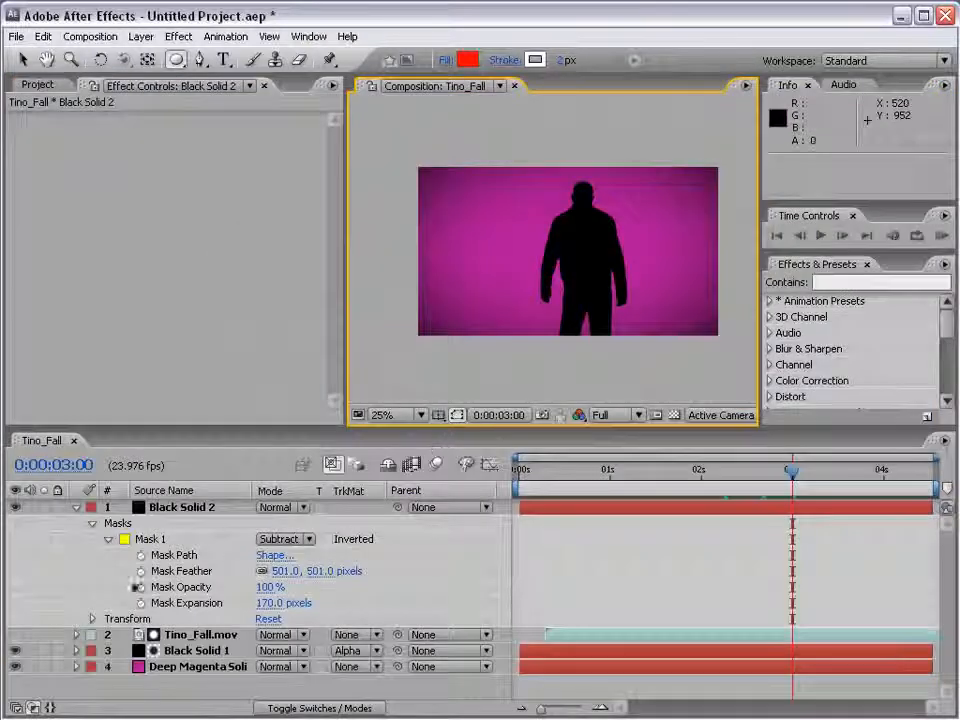
# Set the Screen Matte's Clip Black on Tino_Fall.mov to 47 and inspect the silhouette's edges in the enlarged composition
pyautogui.click(178, 635)
pyautogui.scroll(-5, 172, 293)
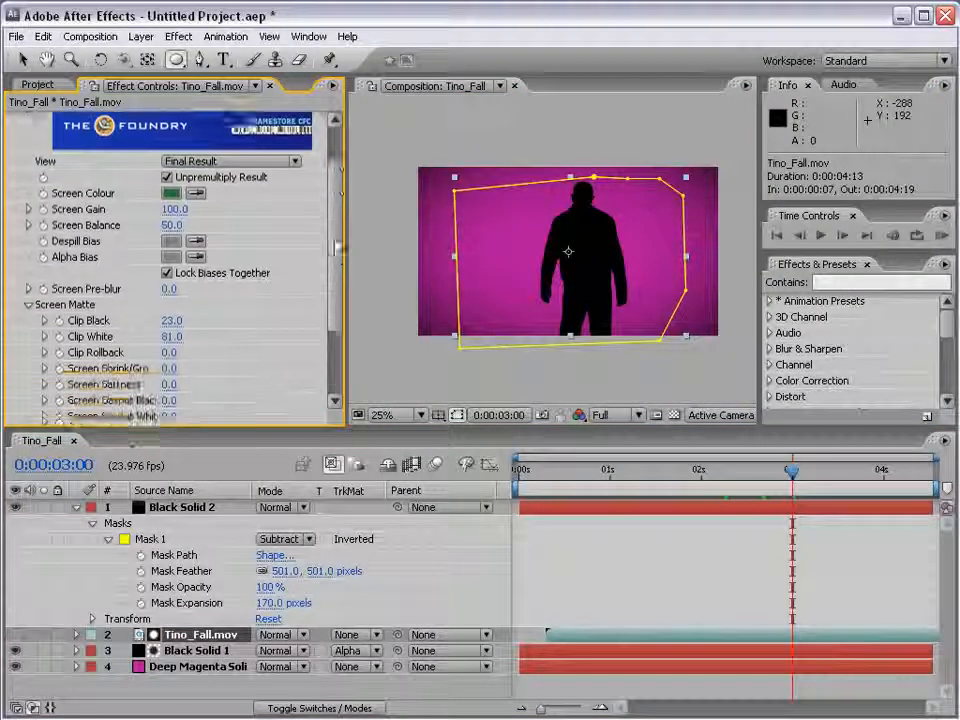
pyautogui.click(172, 291)
pyautogui.moveTo(166, 275); pyautogui.dragTo(182, 278)
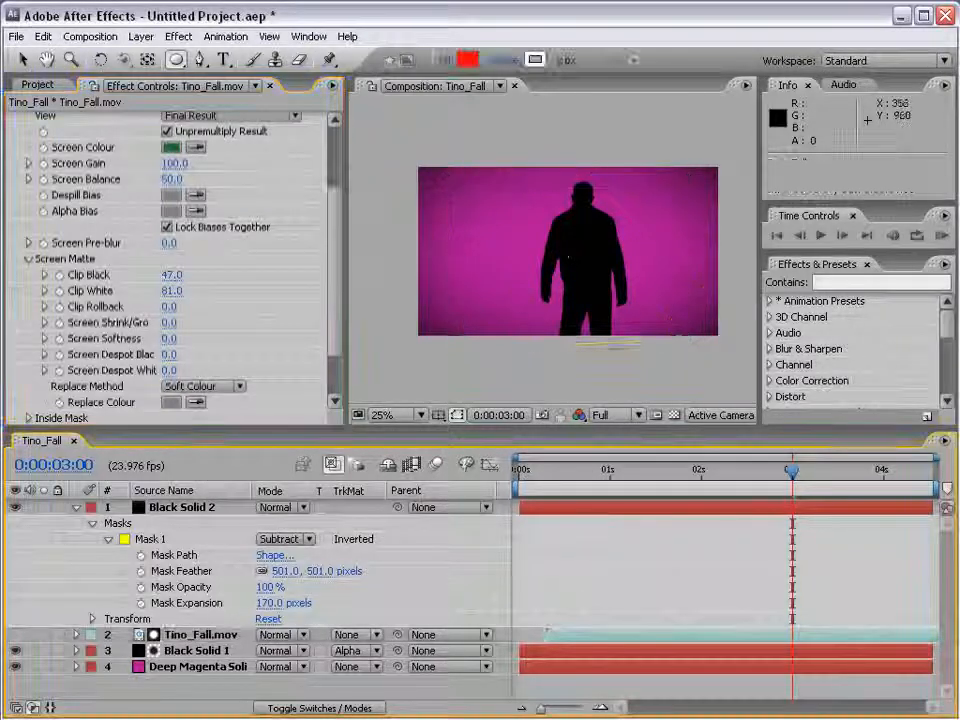
pyautogui.press('`')
pyautogui.scroll(2, 635, 293)
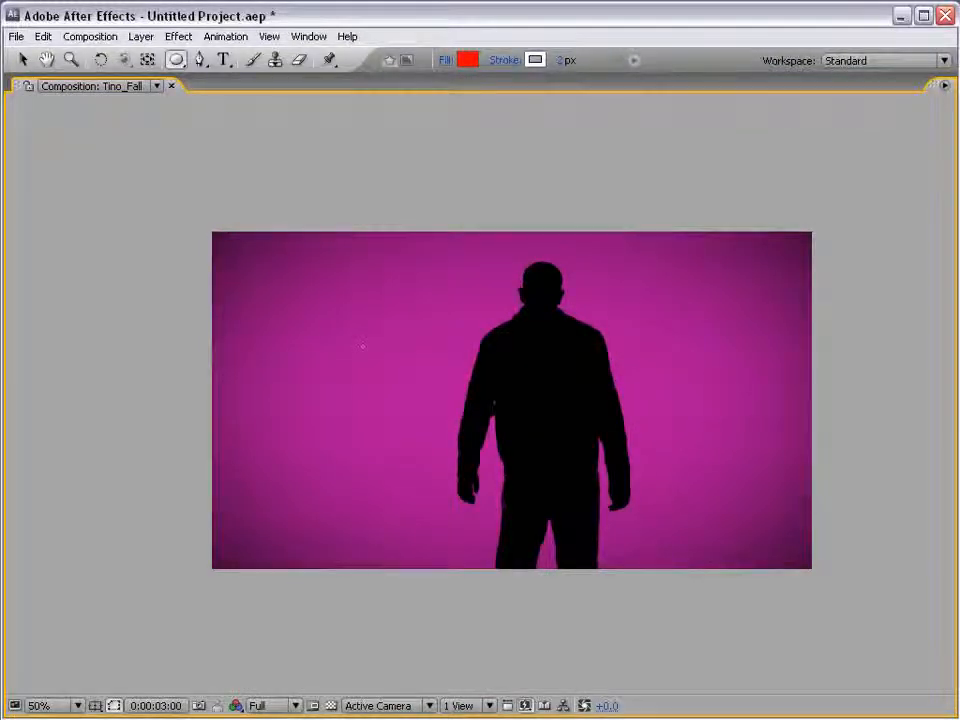
pyautogui.scroll(-2, 362, 346)
pyautogui.press('`')
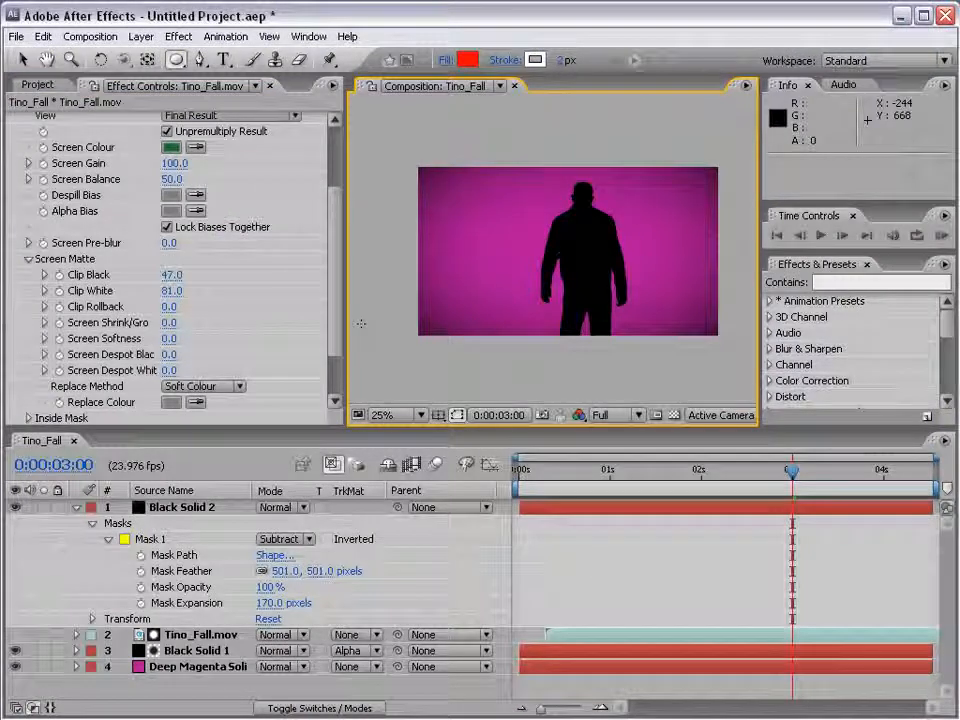